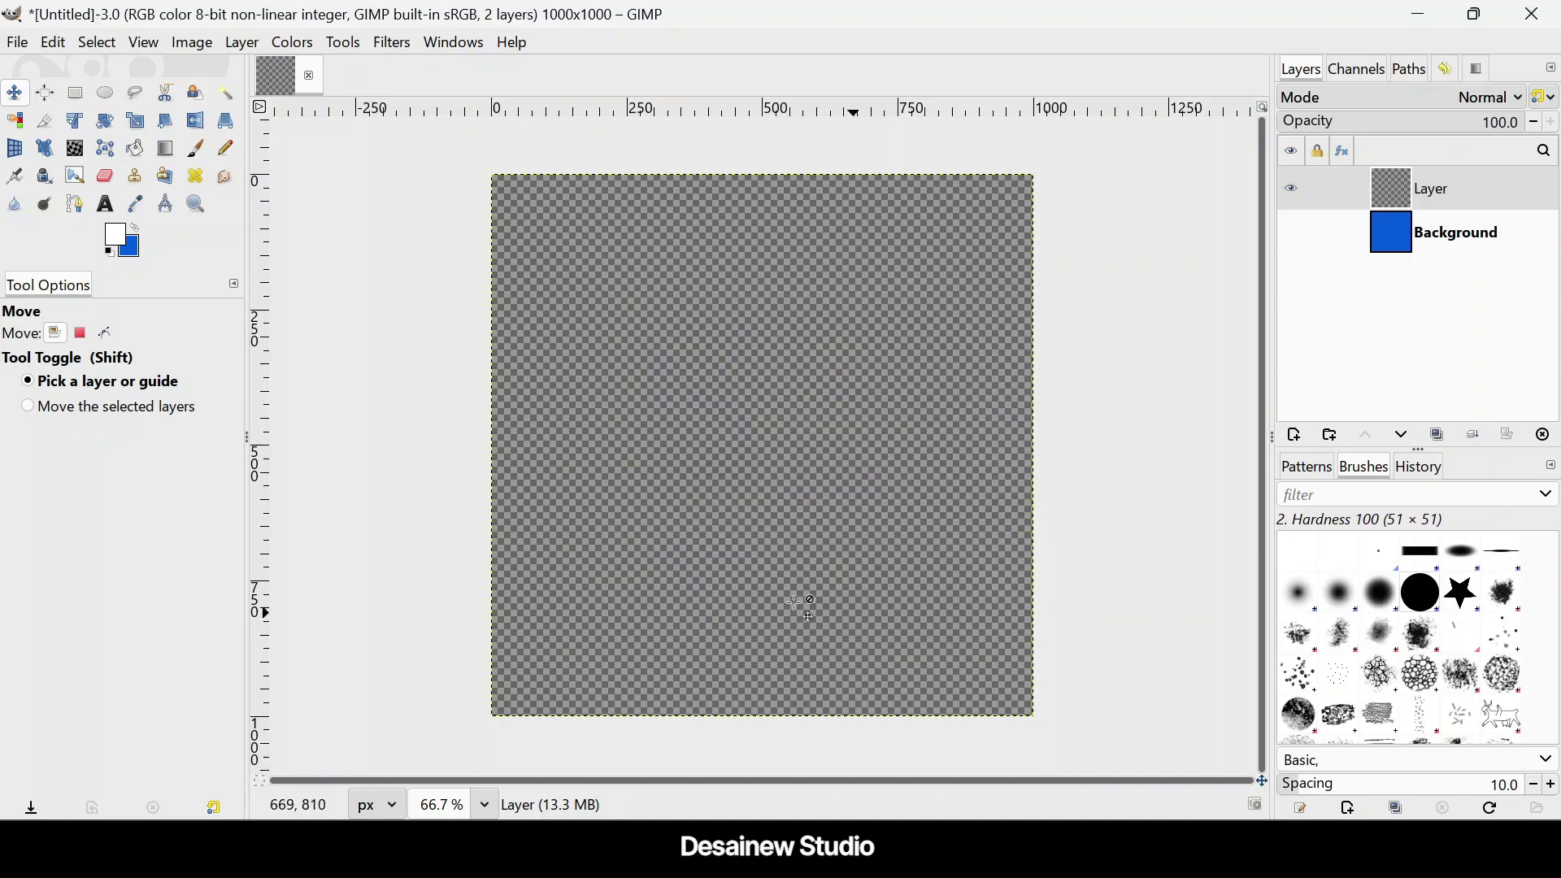
Step: Set the background colour to black (000000)
{"action": "left_click", "coordinate": [126, 246]}
{"action": "left_click_drag", "start_coordinate": [616, 415], "coordinate": [545, 554]}
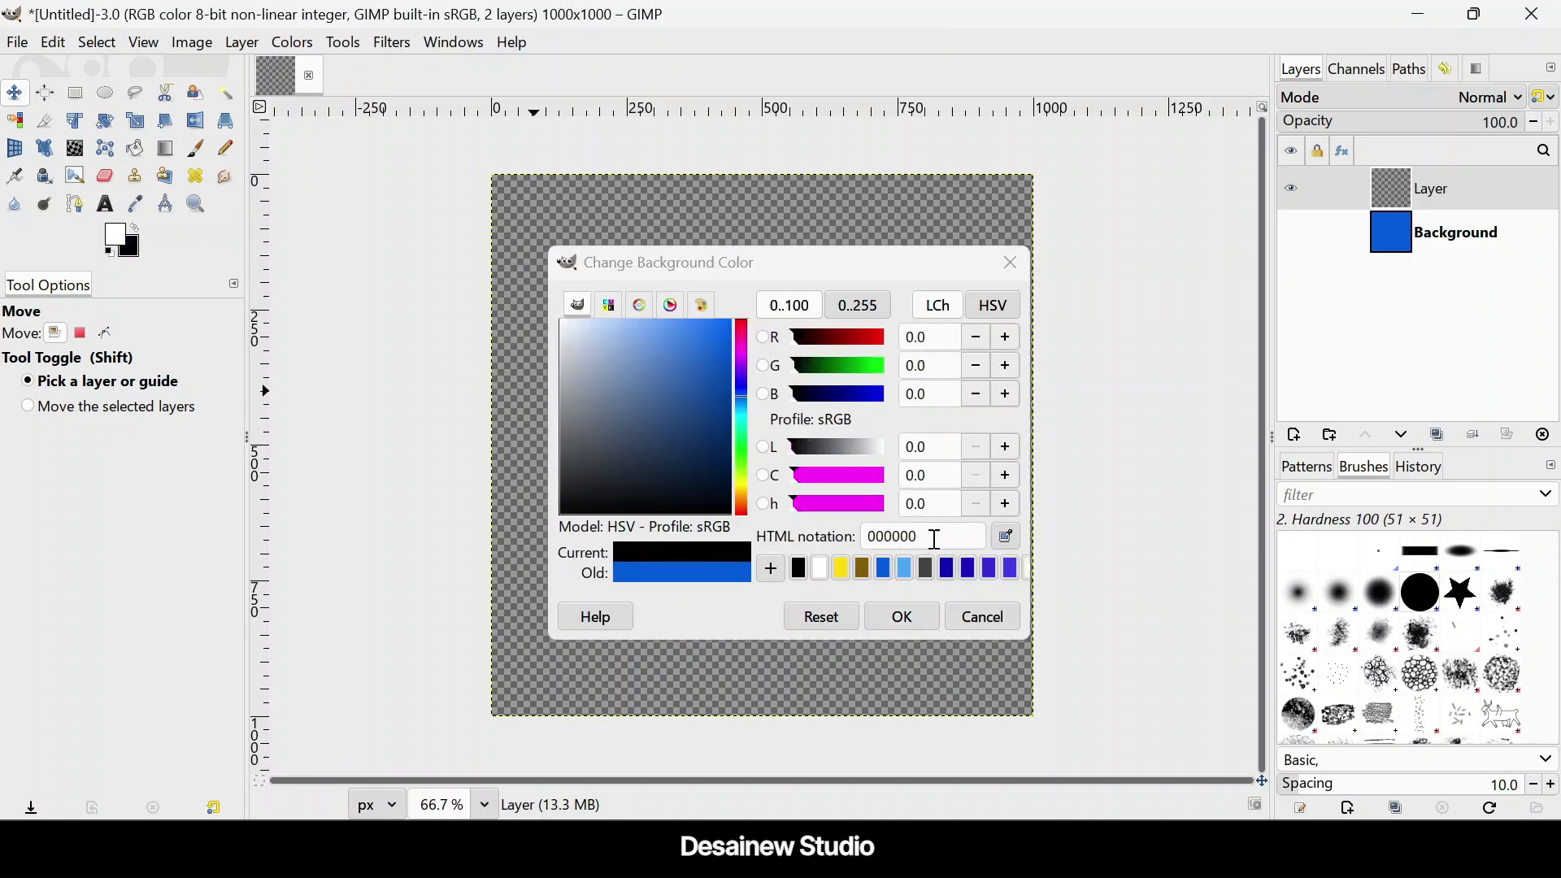
{"action": "left_click", "coordinate": [912, 620]}
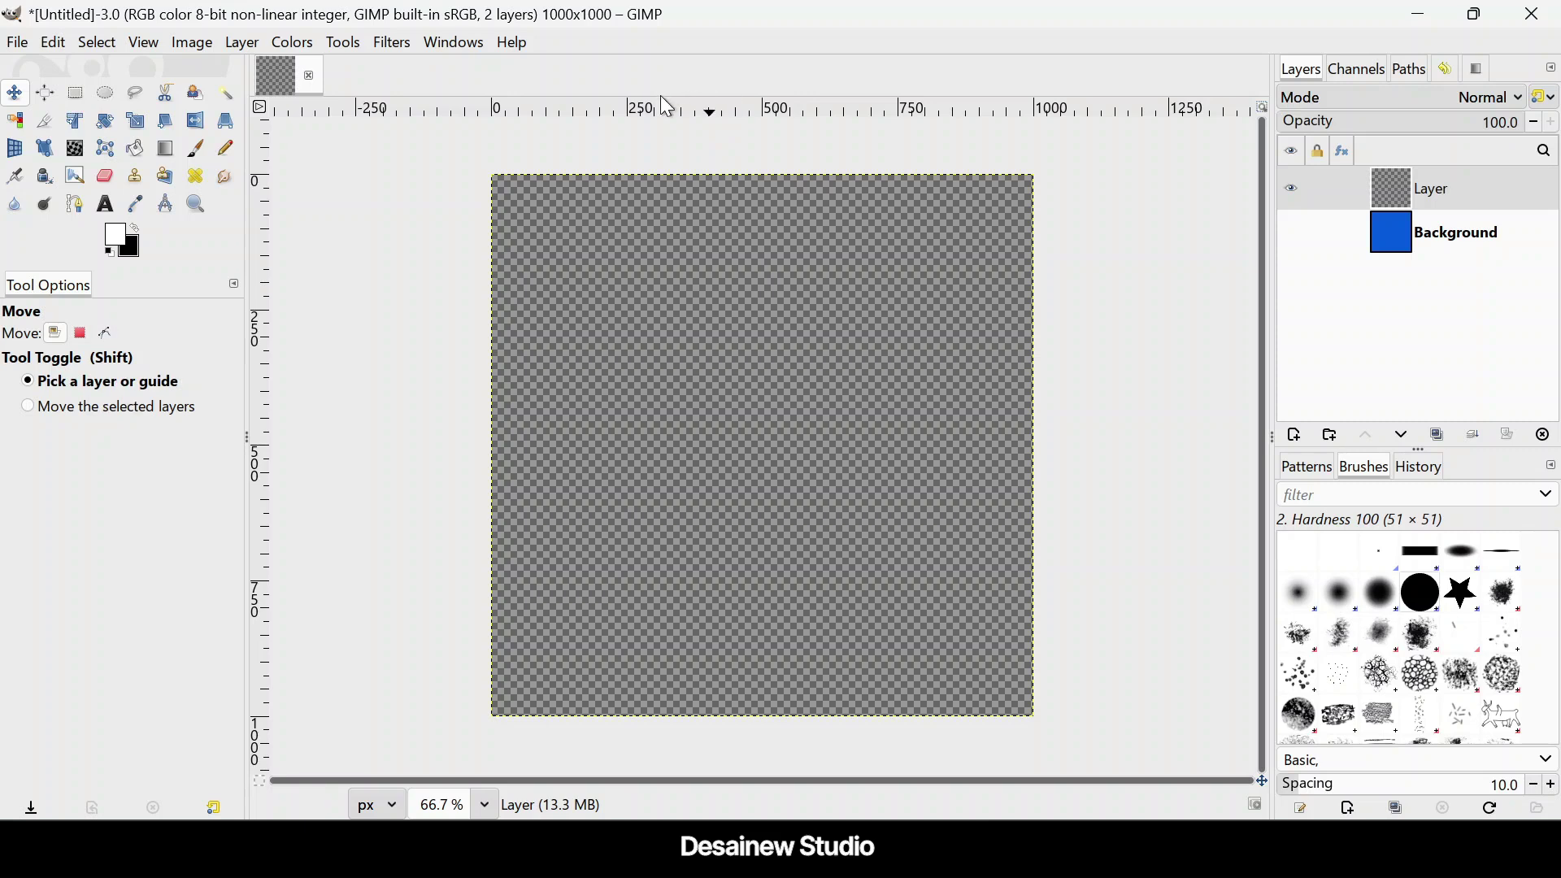
{"action": "left_click_drag", "start_coordinate": [673, 118], "coordinate": [728, 484]}
{"action": "scroll", "coordinate": [738, 490], "scroll_direction": "up", "scroll_amount": 1}
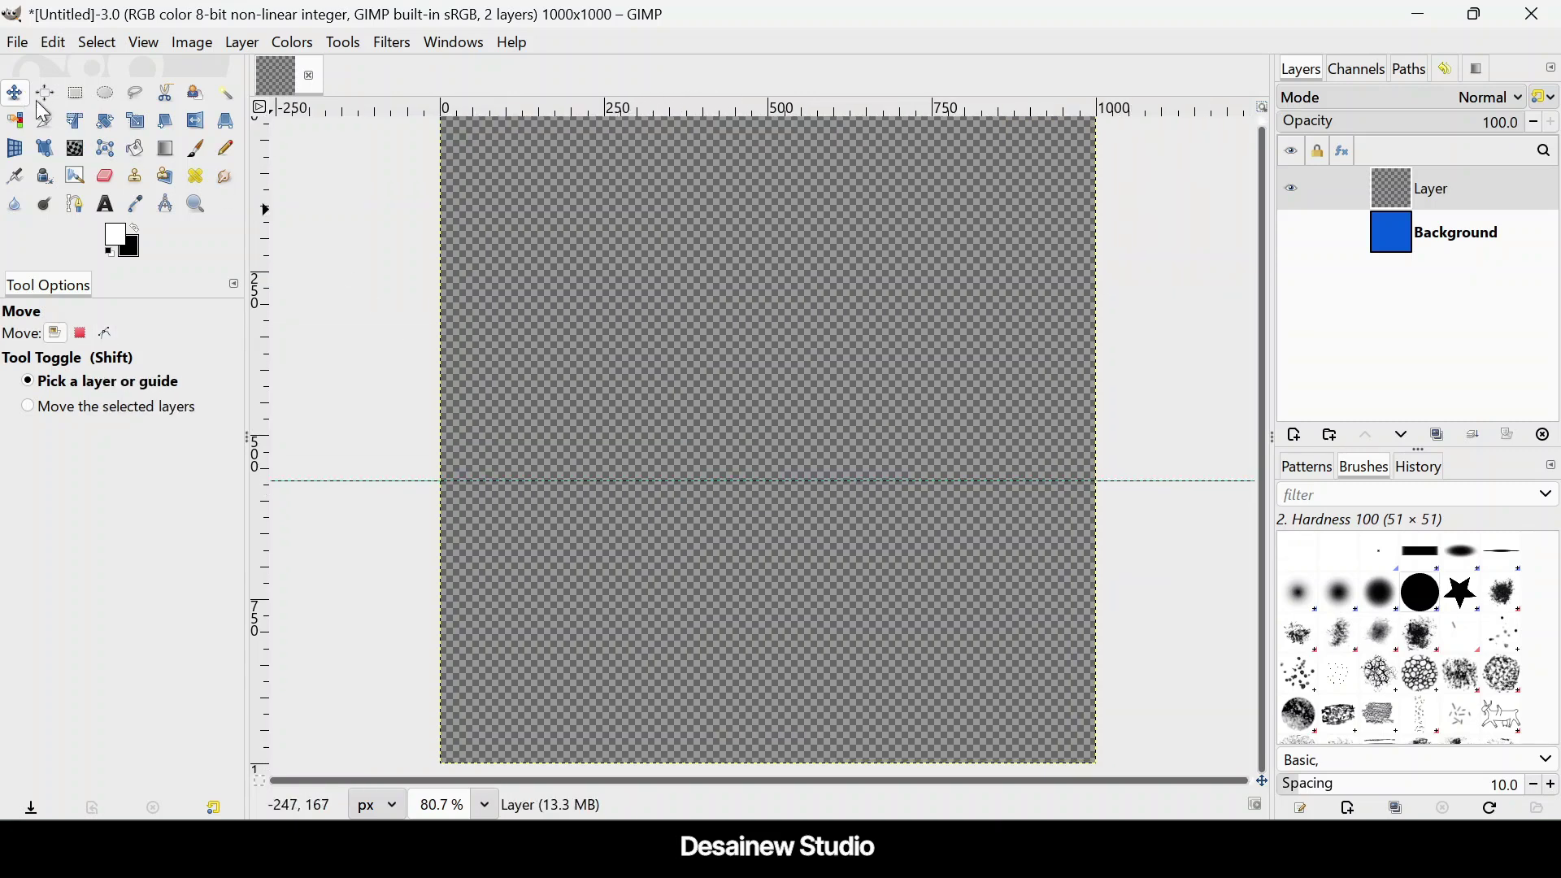
{"action": "left_click_drag", "start_coordinate": [553, 487], "coordinate": [845, 71]}
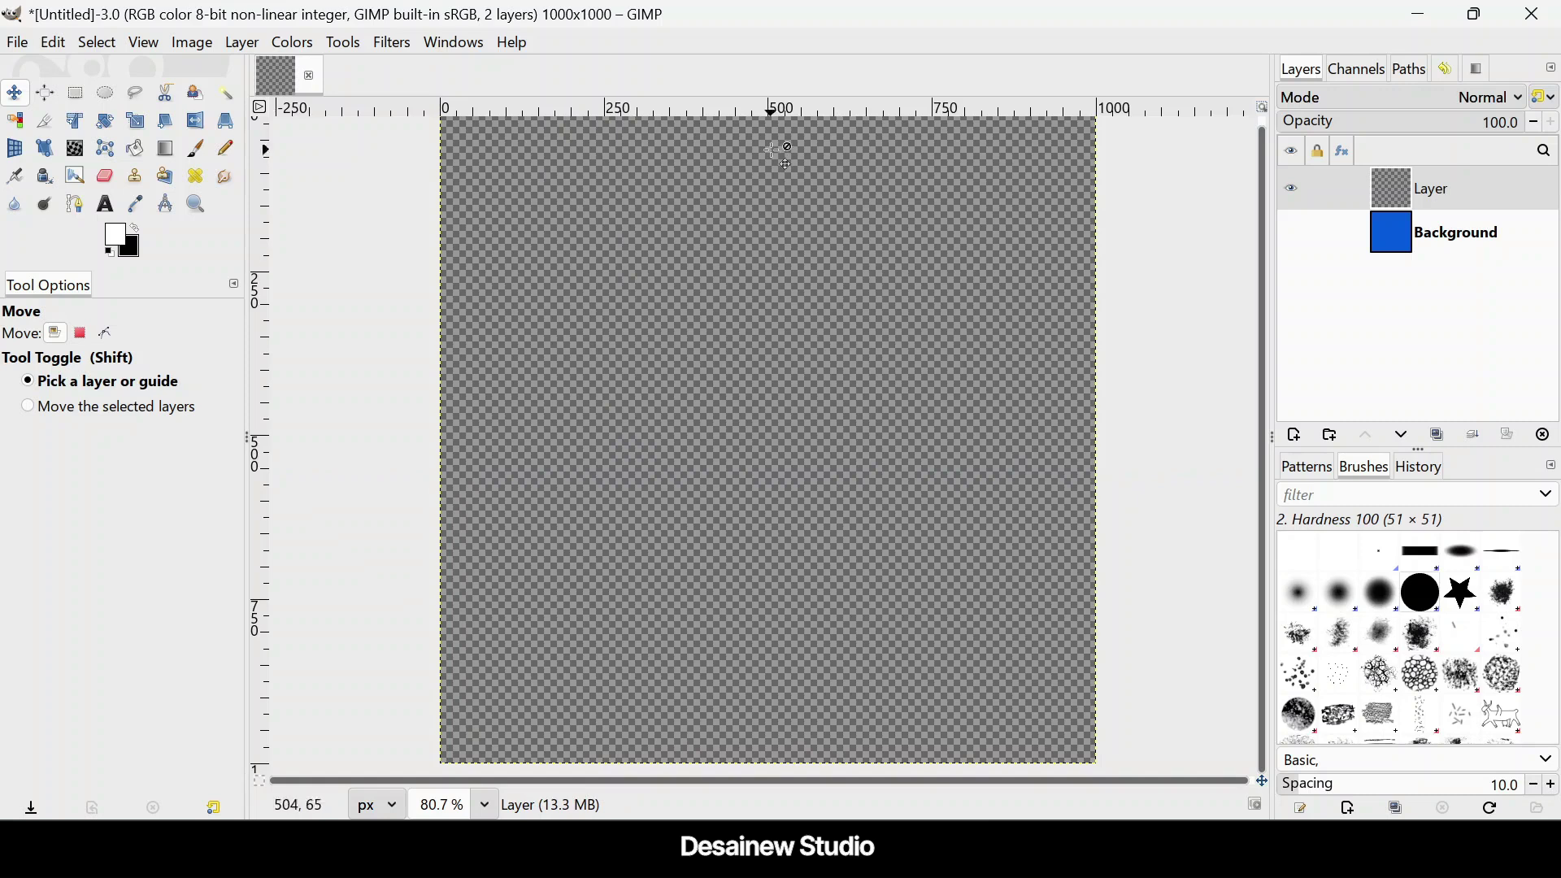
Step: Place a horizontal and a vertical guide that cross at the centre of the canvas
{"action": "left_click_drag", "start_coordinate": [774, 117], "coordinate": [773, 436]}
{"action": "left_click_drag", "start_coordinate": [260, 447], "coordinate": [769, 448]}
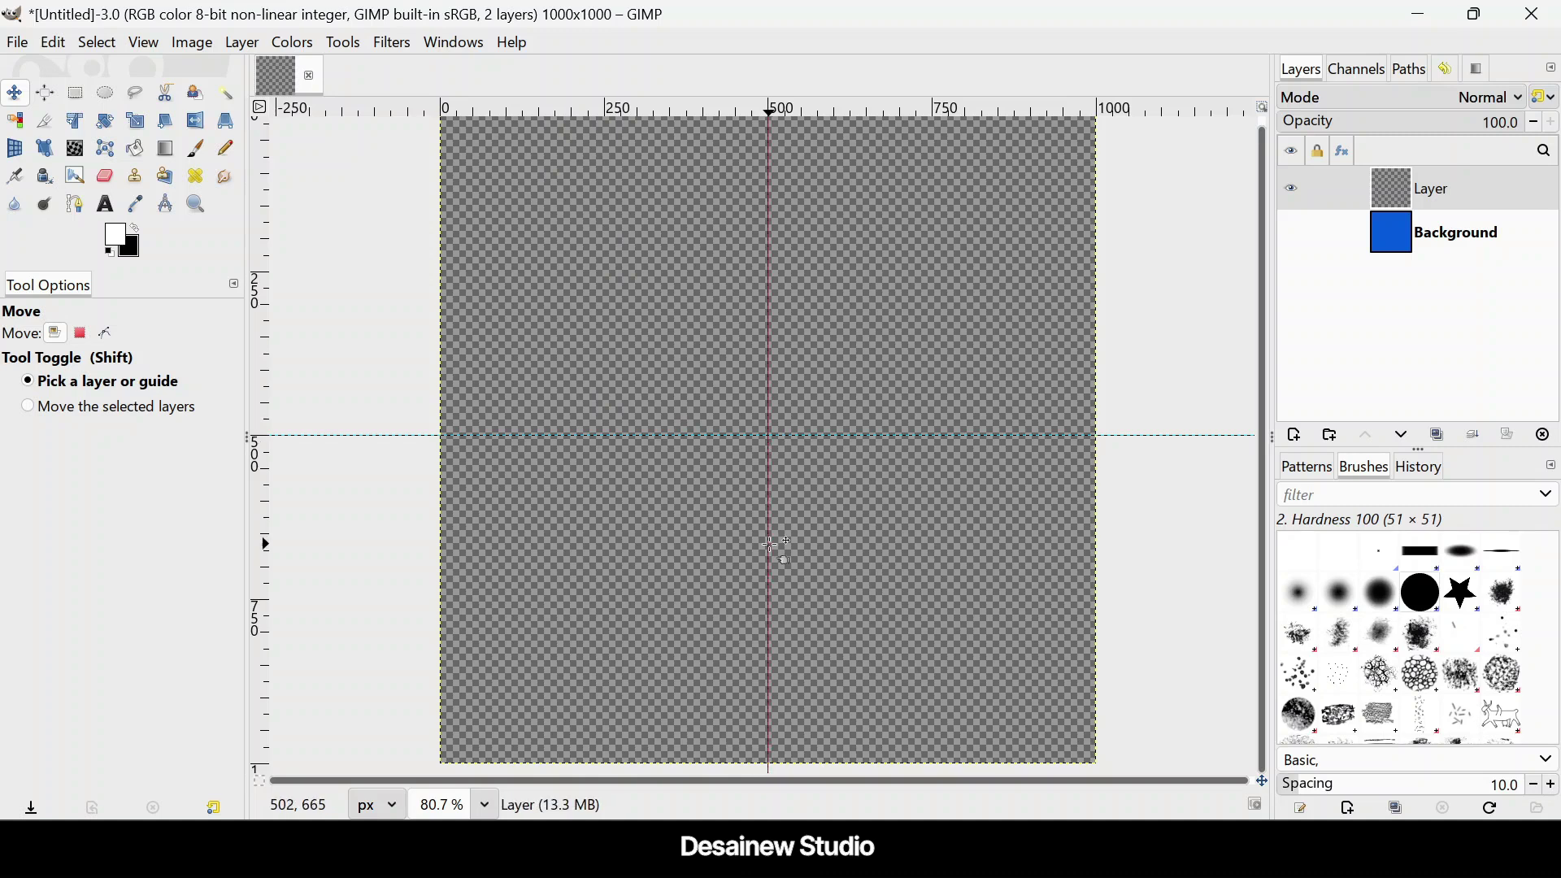
{"action": "key", "text": "shift+ctrl+j"}
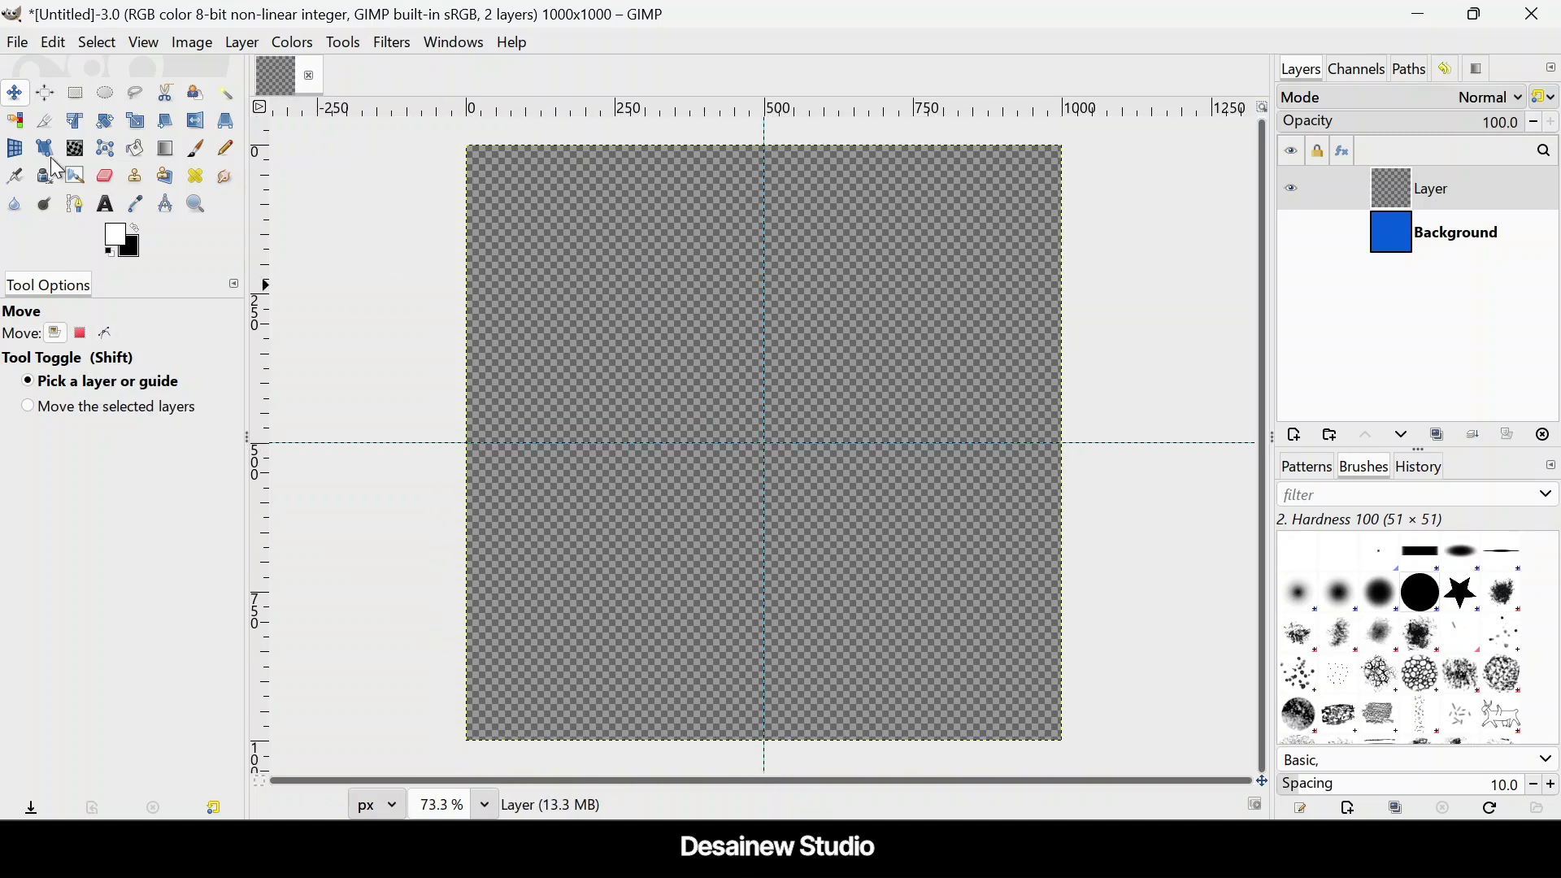
Step: Draw an ellipse selection on the empty layer and set its size to 1000 × 1000 px
{"action": "left_click", "coordinate": [114, 104]}
{"action": "left_click_drag", "start_coordinate": [596, 319], "coordinate": [919, 645]}
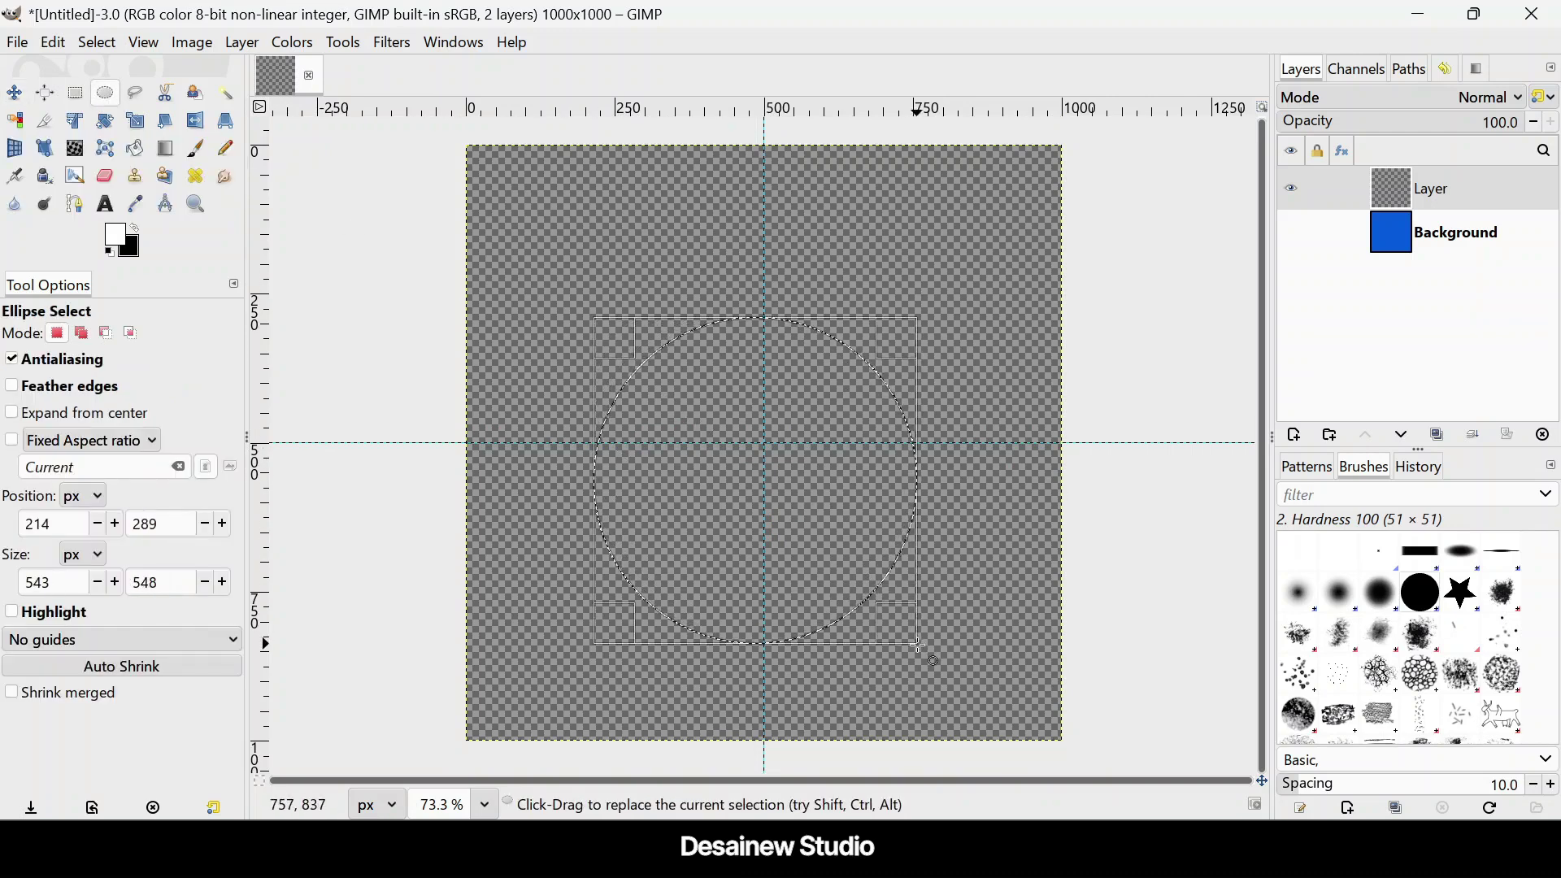
{"action": "left_click", "coordinate": [70, 583]}
{"action": "key", "text": "ctrl+a"}
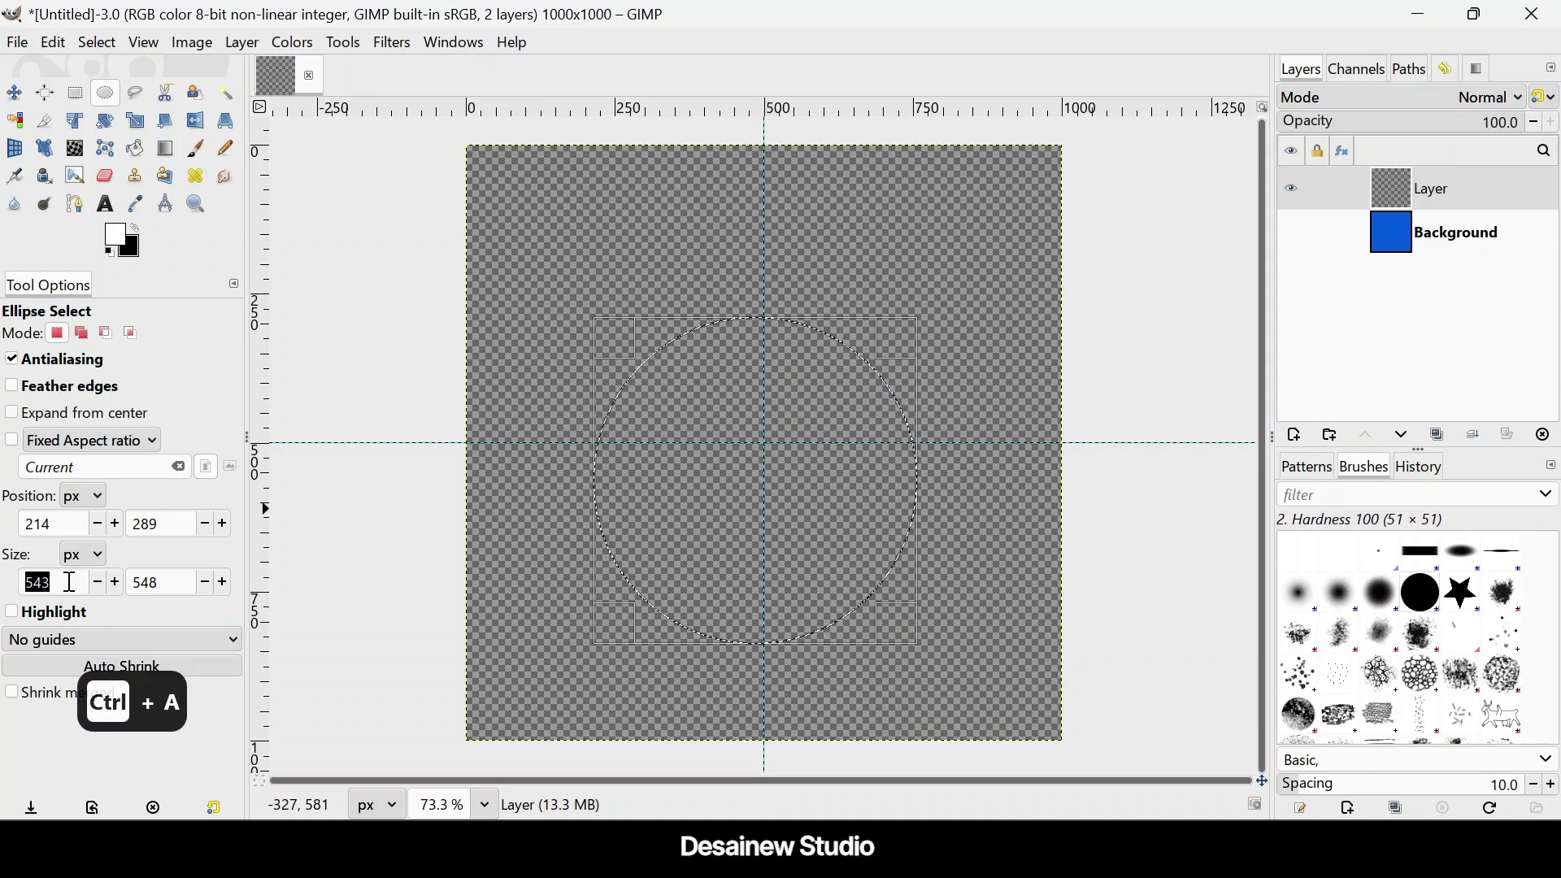
{"action": "type", "text": "1000"}
{"action": "key", "text": "Tab"}
{"action": "type", "text": "1000"}
{"action": "key", "text": "Return"}
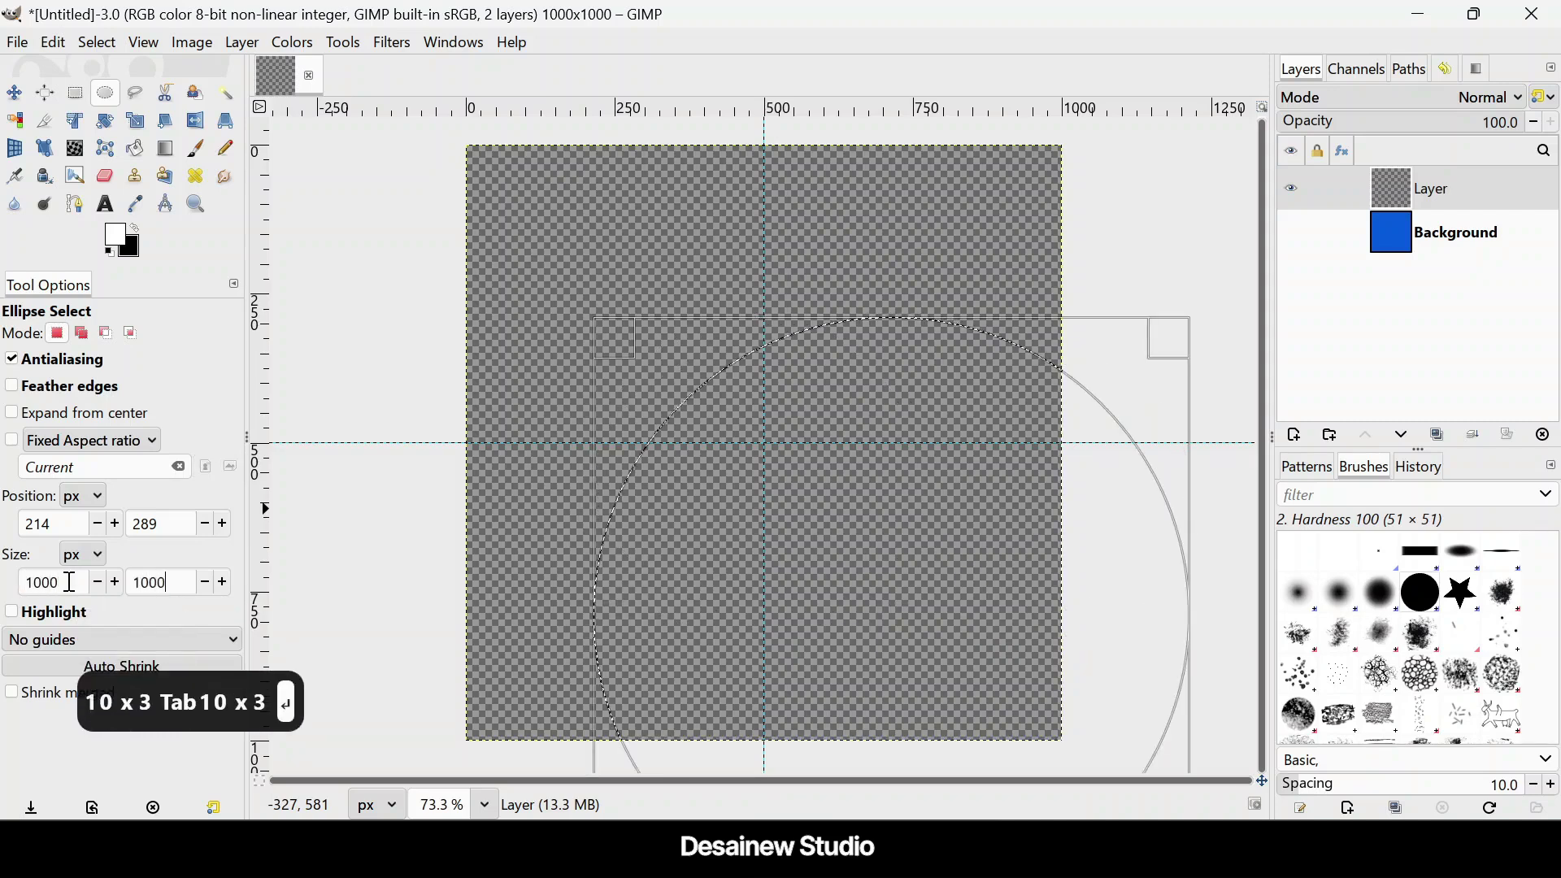
Step: Set the position of the circular selection to 0, 0 px
{"action": "left_click", "coordinate": [42, 524]}
{"action": "key", "text": "ctrl+a"}
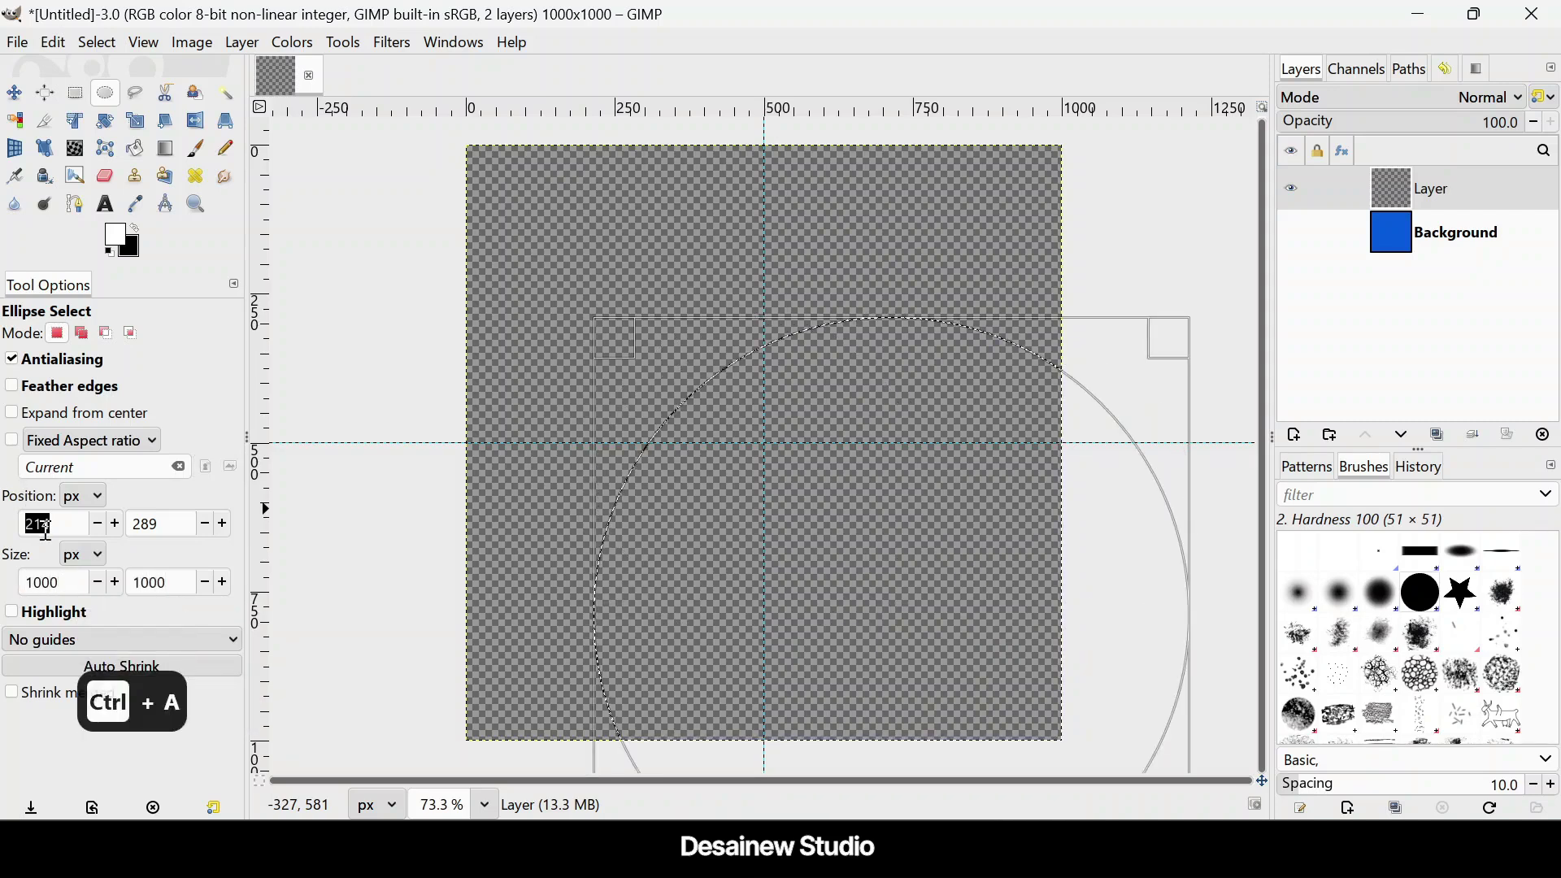
{"action": "type", "text": "0"}
{"action": "key", "text": "Tab"}
{"action": "type", "text": "0"}
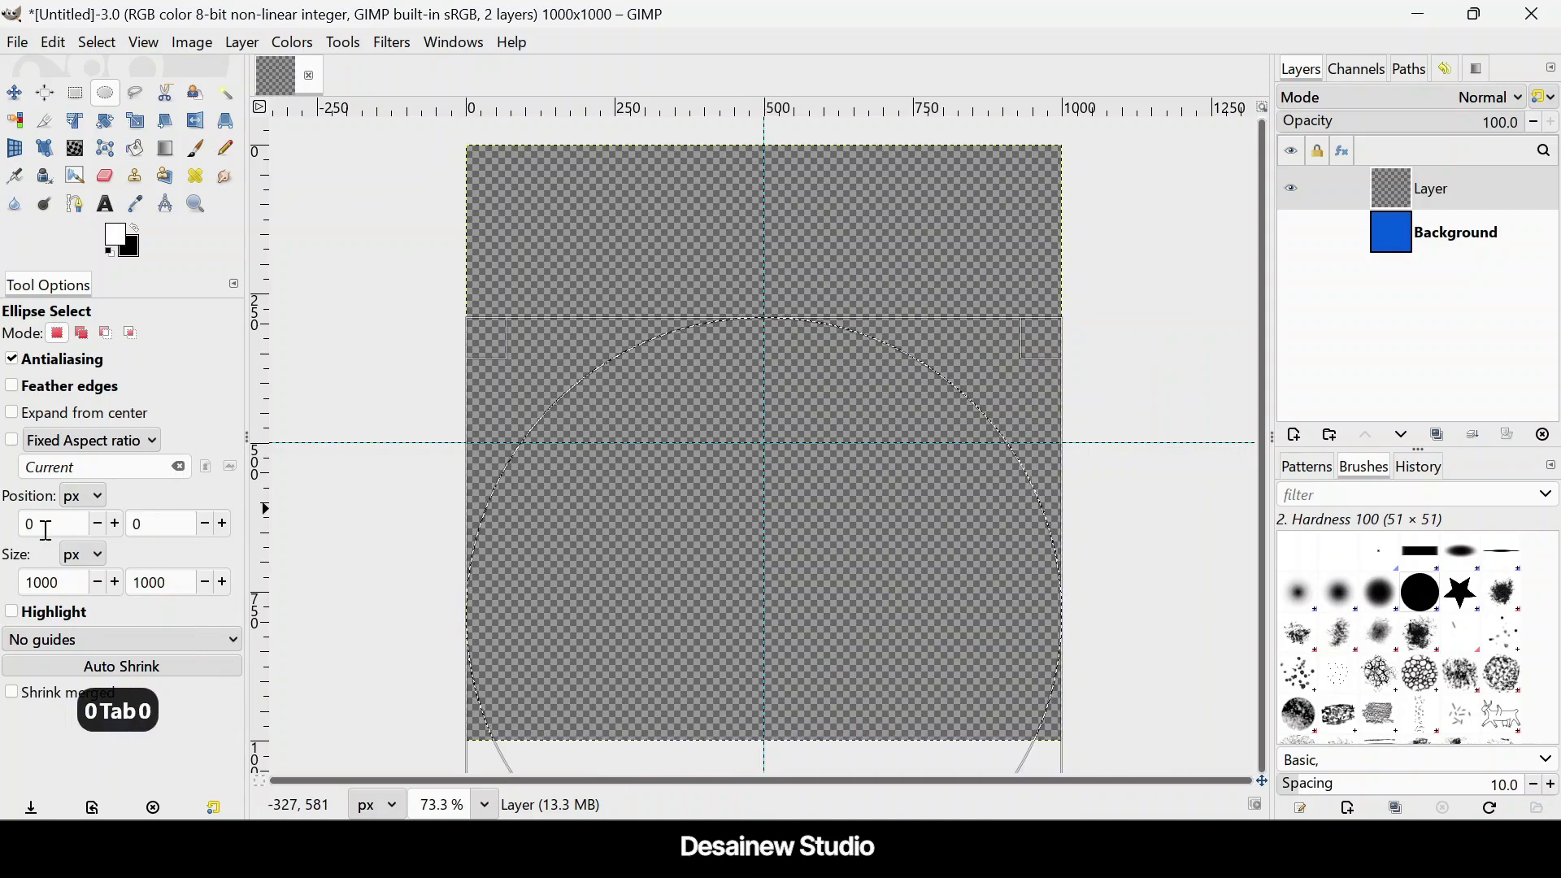
{"action": "key", "text": "Return"}
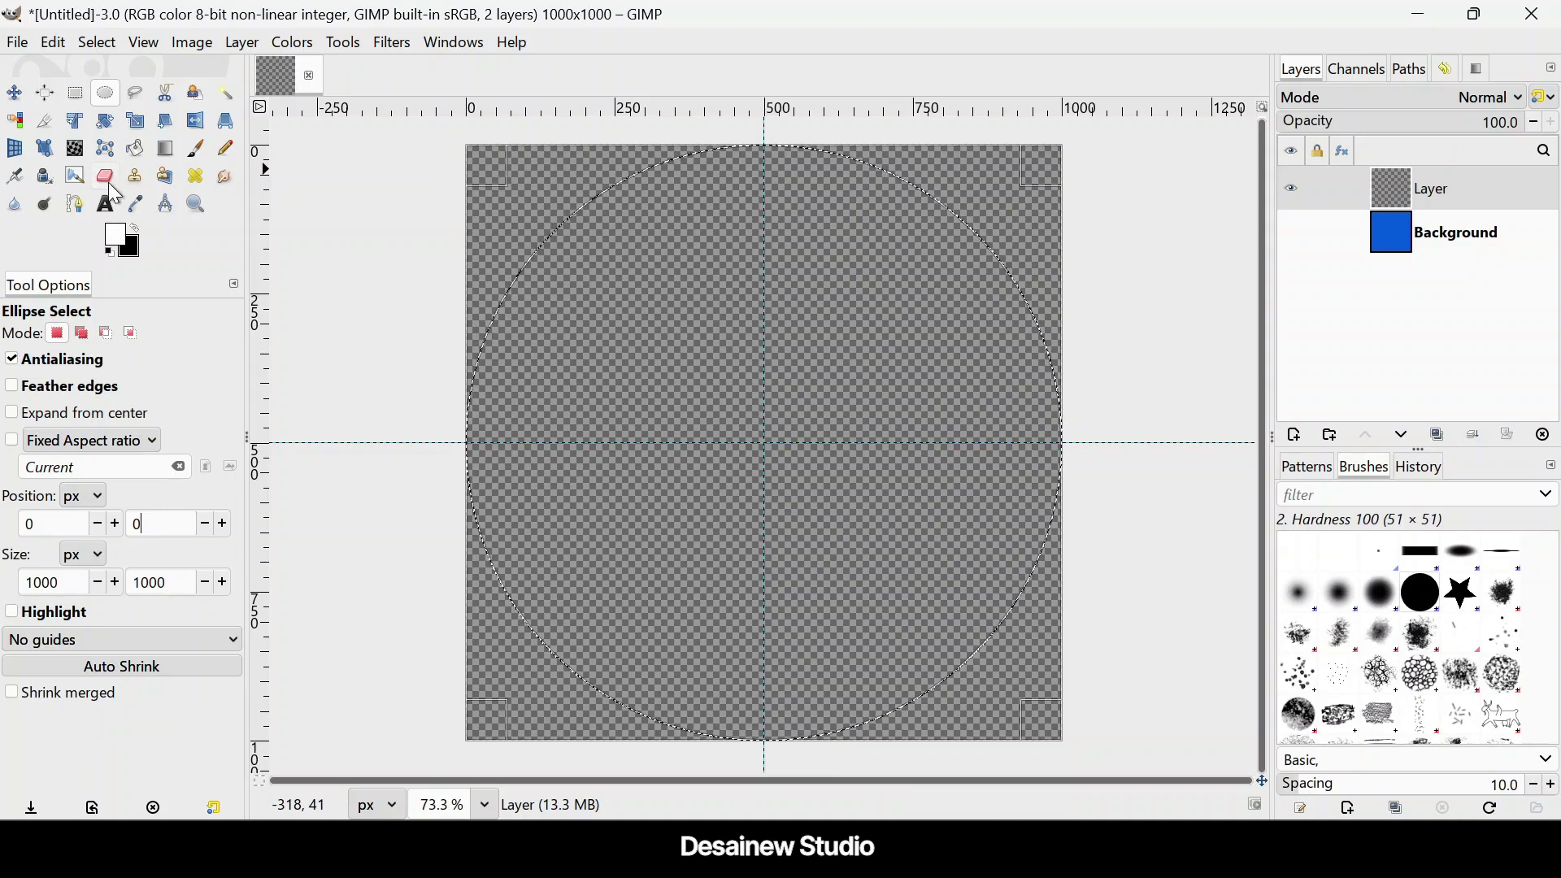
Step: Set up the Gradient tool with the FG to Transparent gradient and the Conical (asymmetric) shape
{"action": "left_click", "coordinate": [171, 151]}
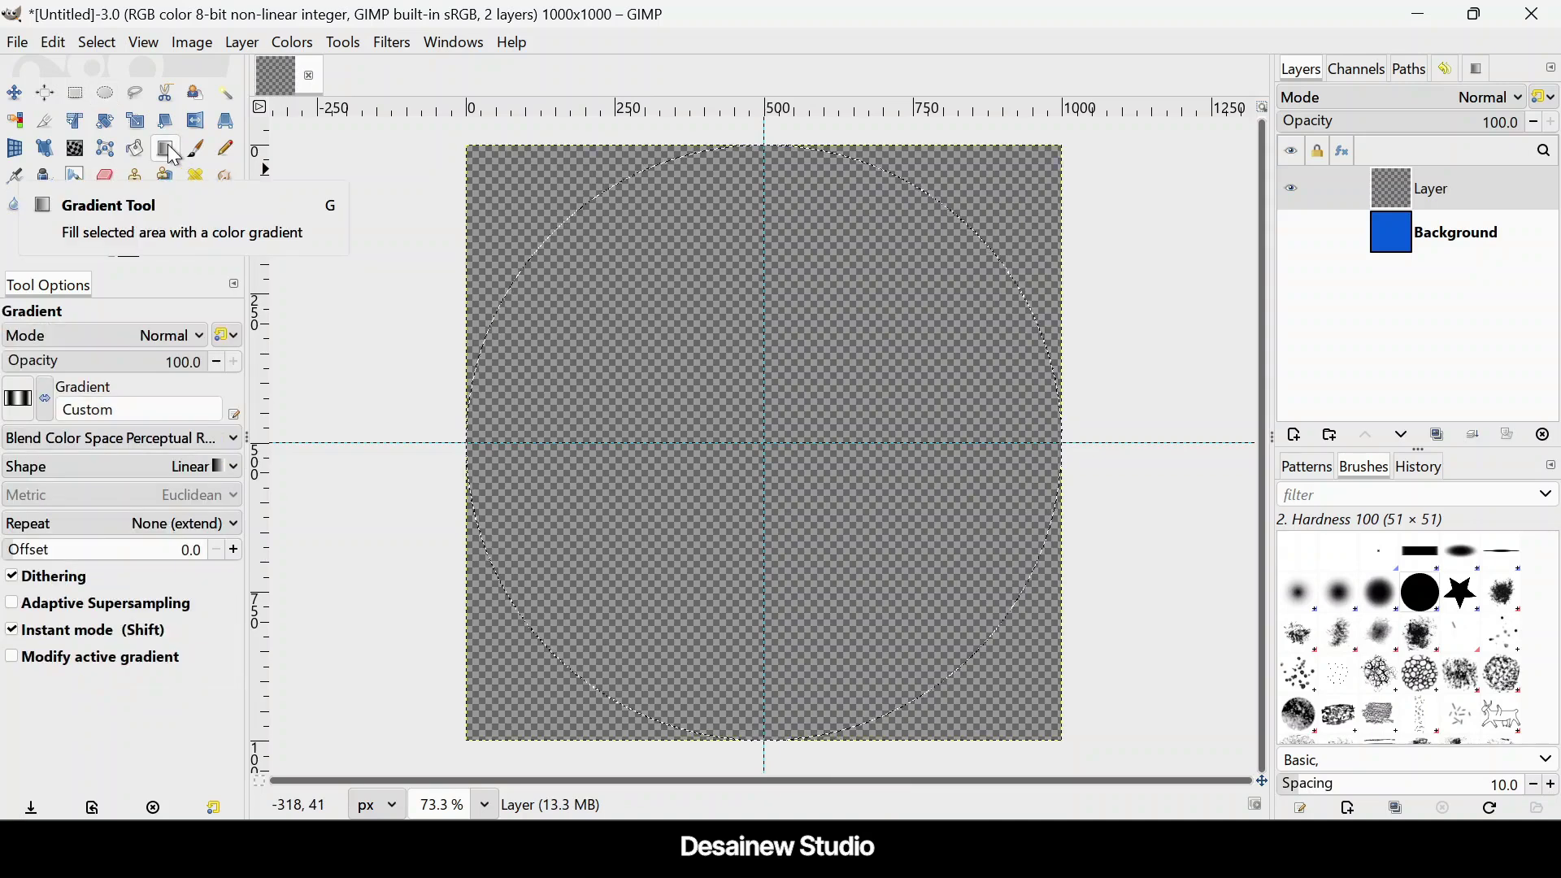
{"action": "left_click", "coordinate": [25, 399]}
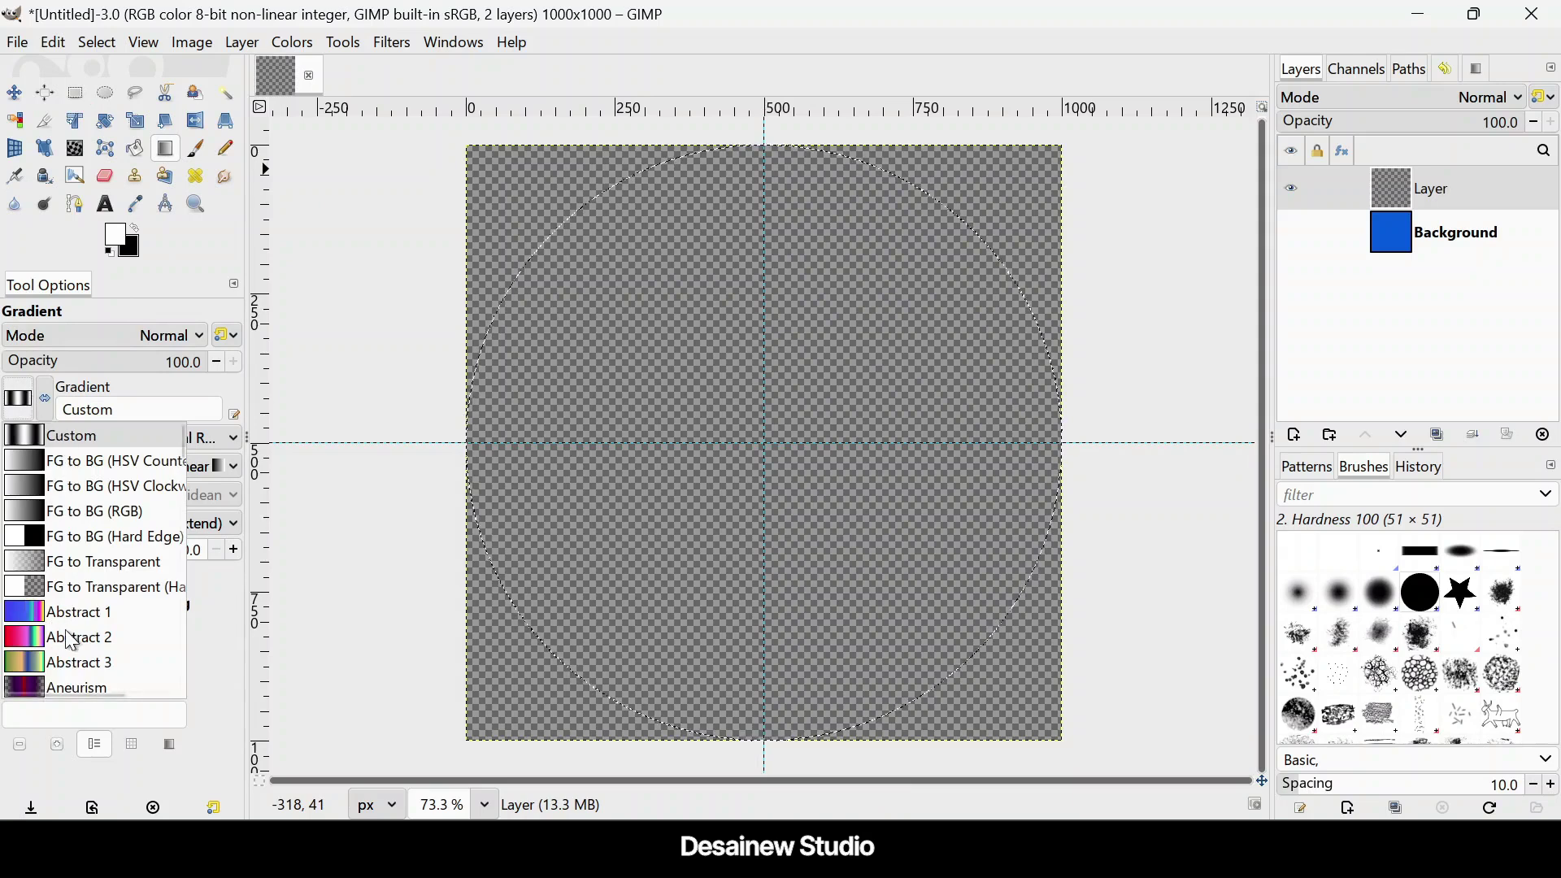
{"action": "left_click", "coordinate": [104, 563]}
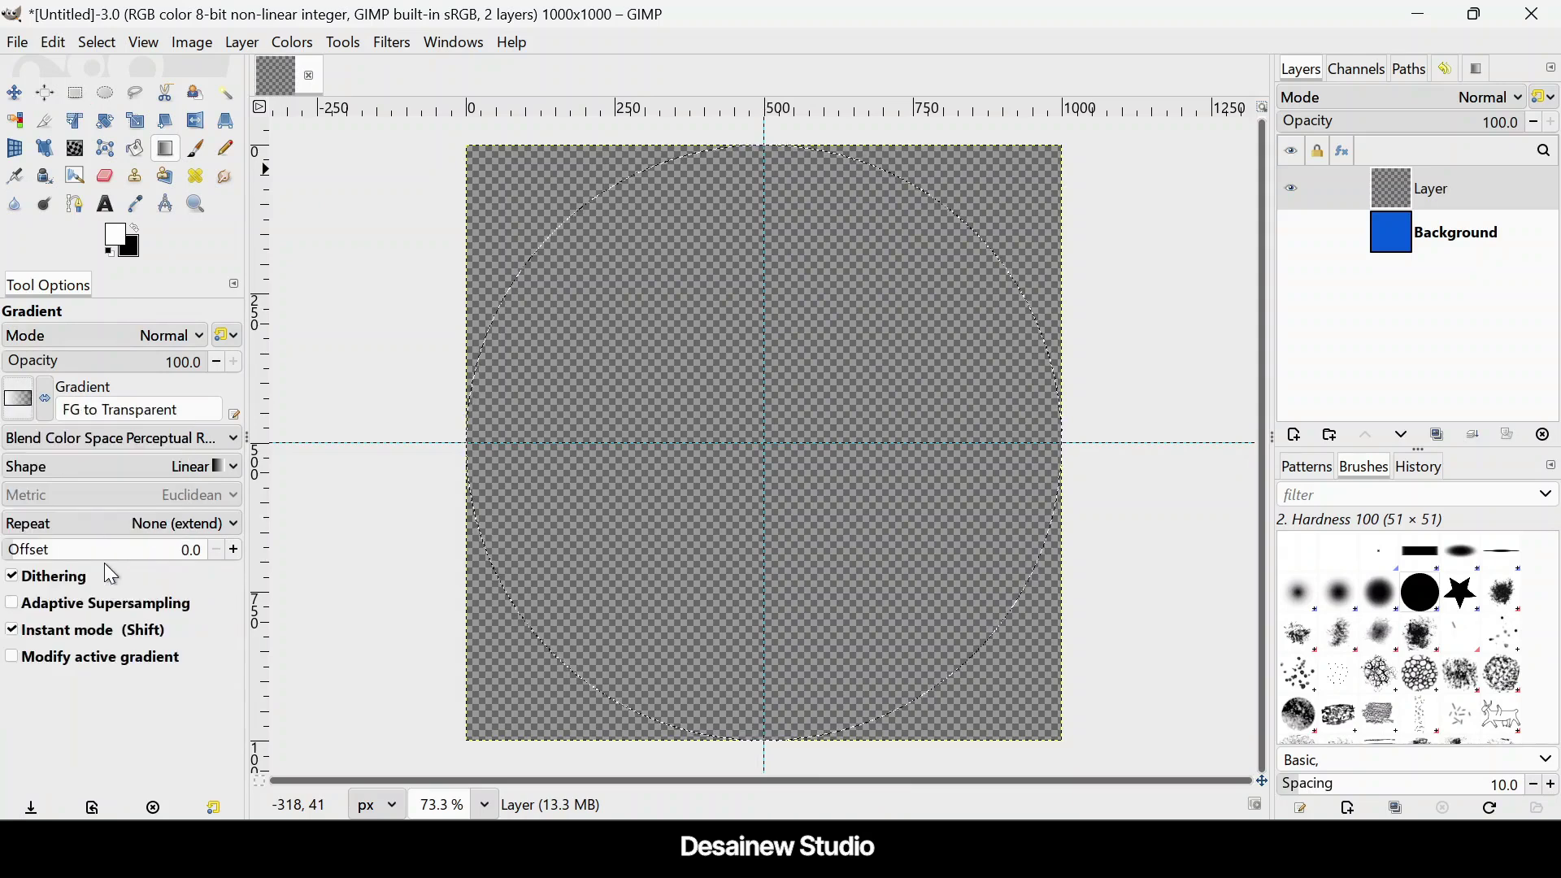
{"action": "left_click", "coordinate": [167, 467]}
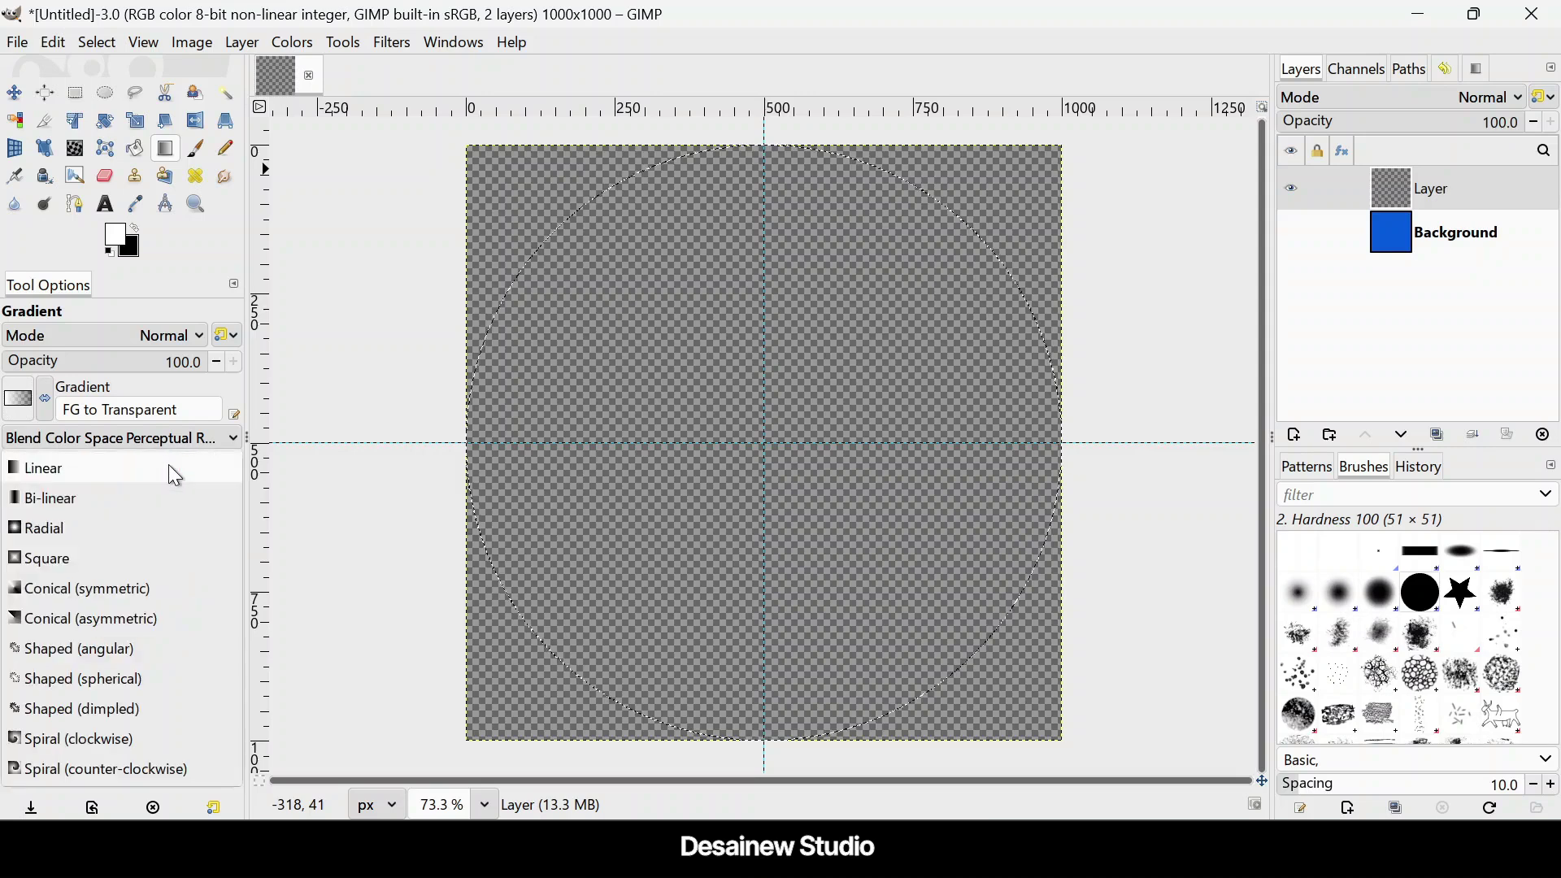
{"action": "left_click", "coordinate": [92, 621]}
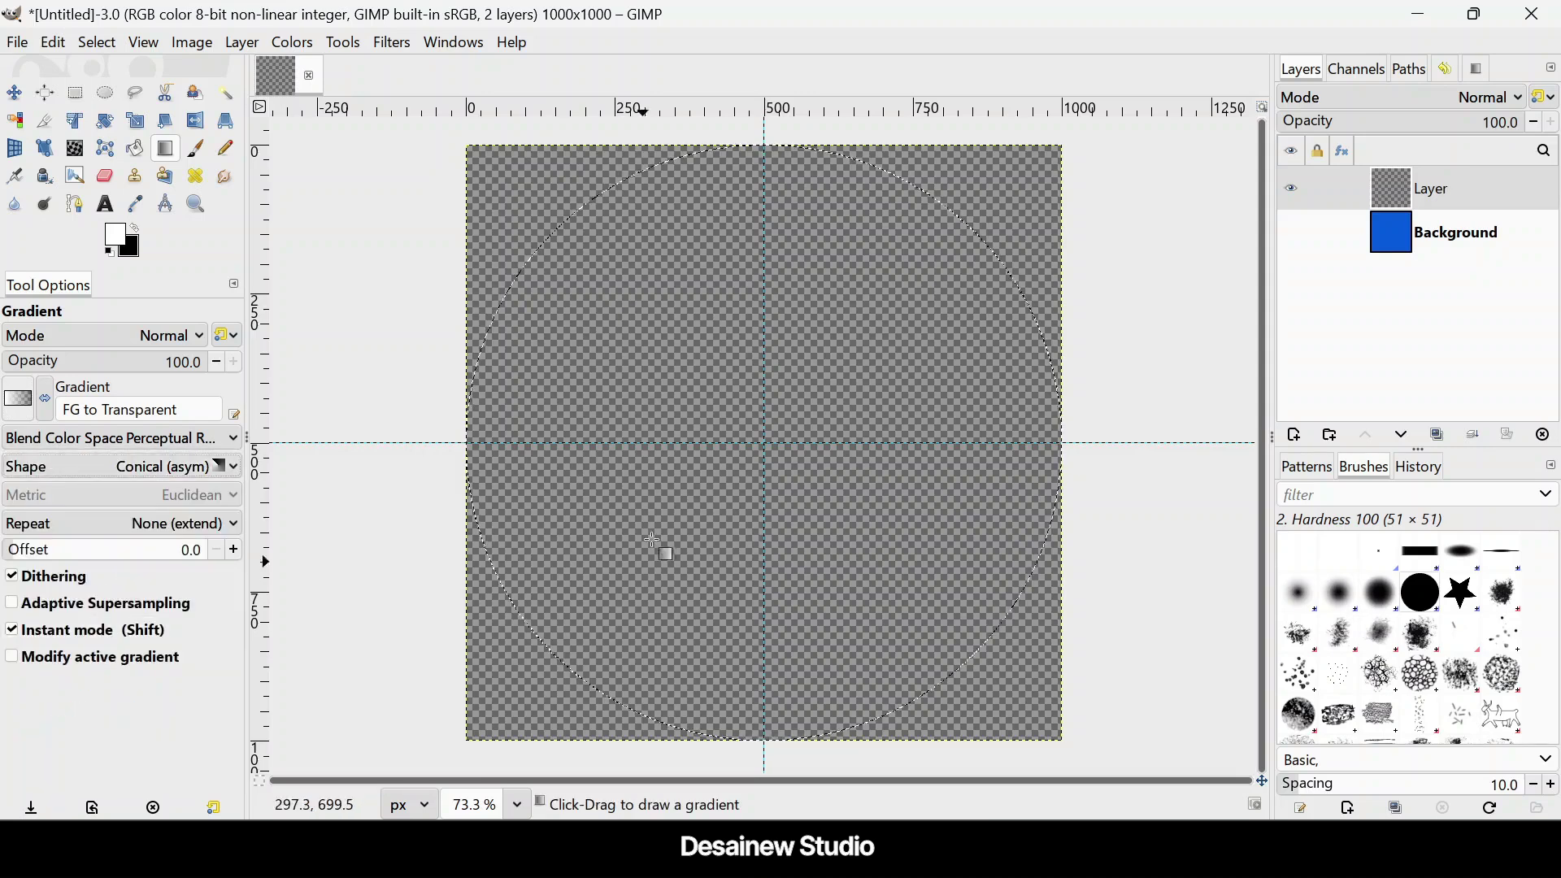
Step: Fill the circular selection with the conical gradient, running from the guide intersection straight down to just below the canvas's bottom edge
{"action": "left_click_drag", "start_coordinate": [764, 444], "coordinate": [774, 582]}
{"action": "left_click_drag", "start_coordinate": [759, 741], "coordinate": [765, 749]}
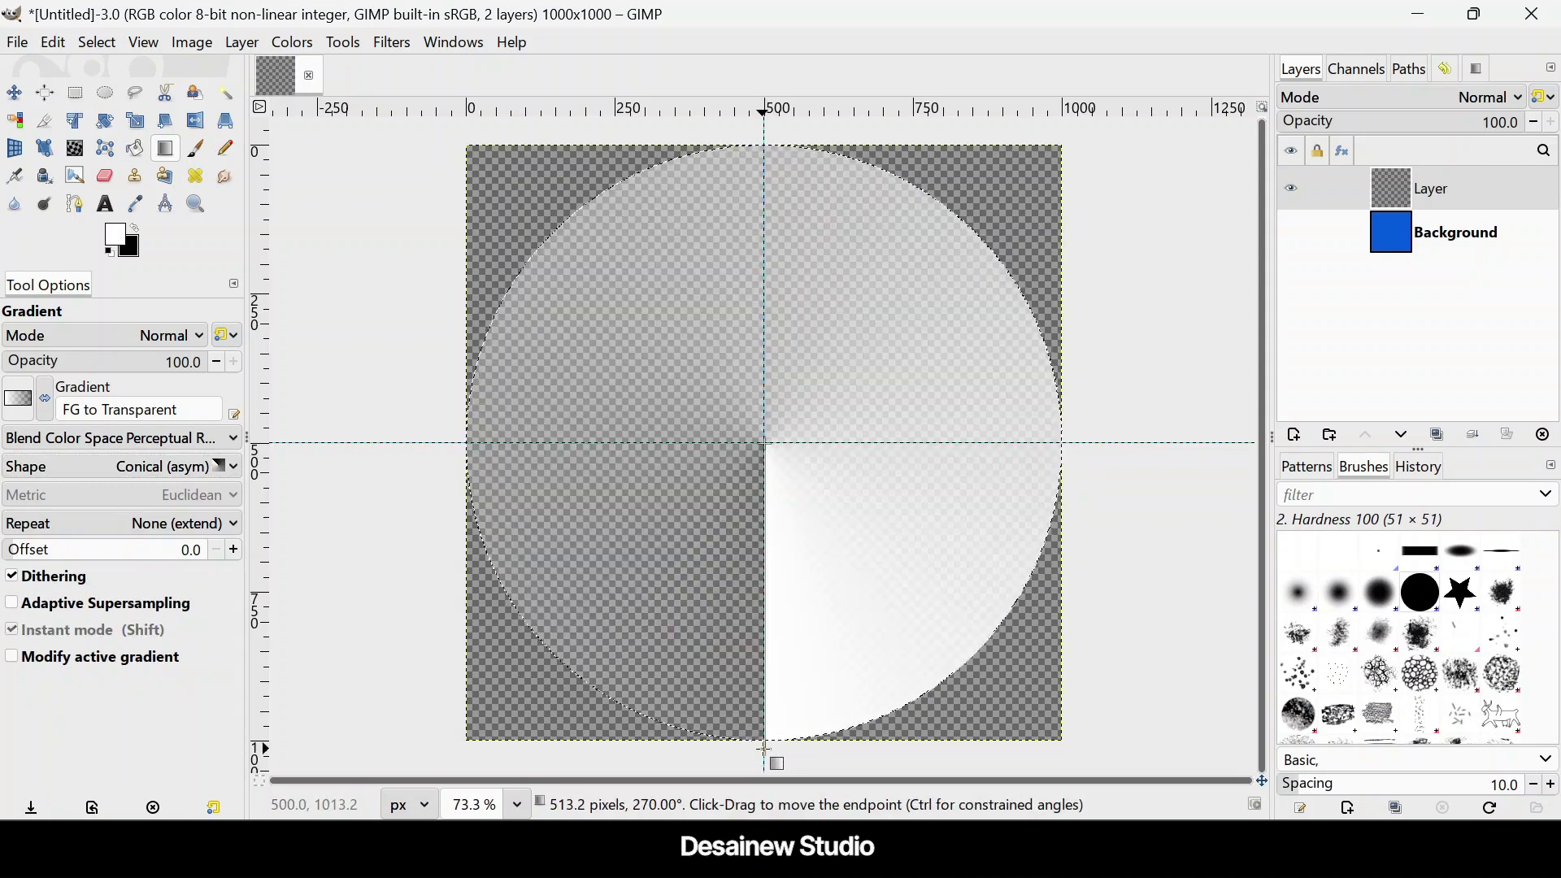
{"action": "key", "text": "Return"}
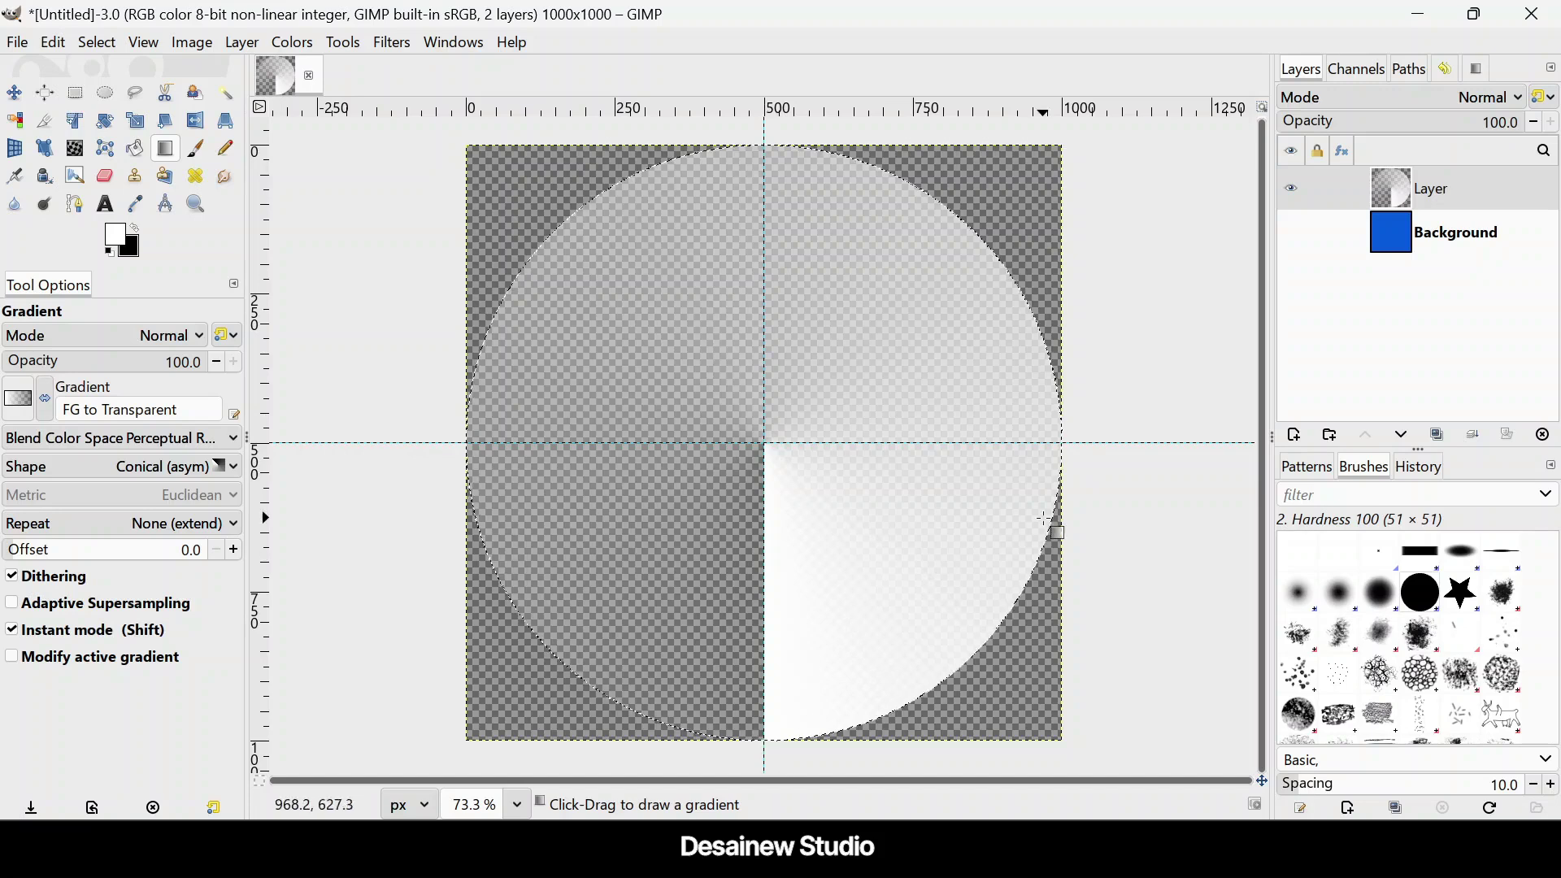
Step: Cut out the circle's centre by shrinking the selection by 170 px and deleting its contents, and deselect everything
{"action": "left_click", "coordinate": [106, 45]}
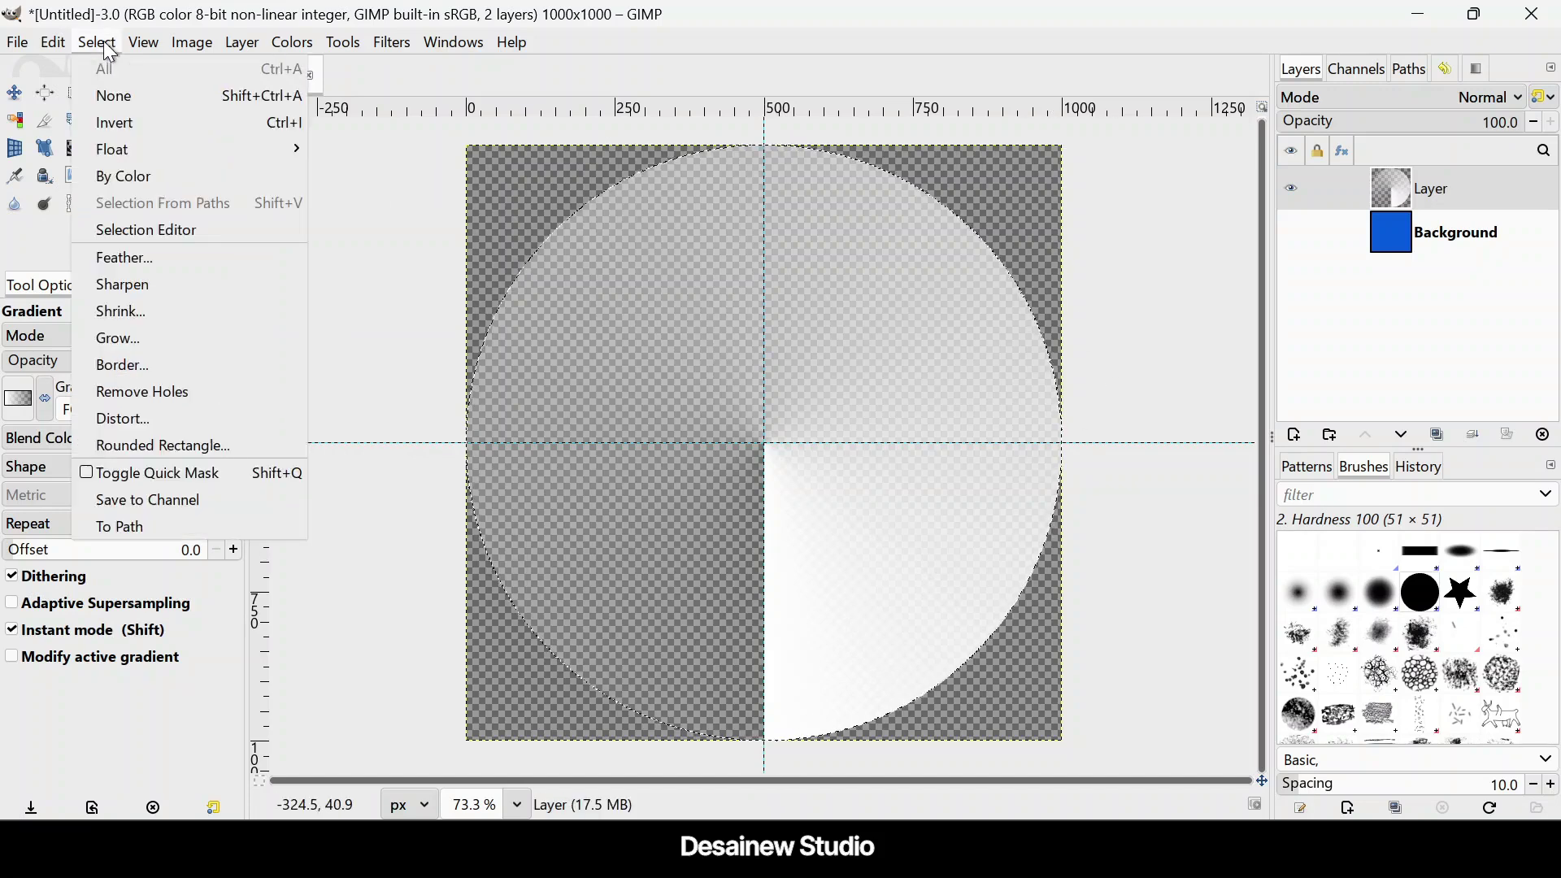
{"action": "left_click", "coordinate": [123, 313]}
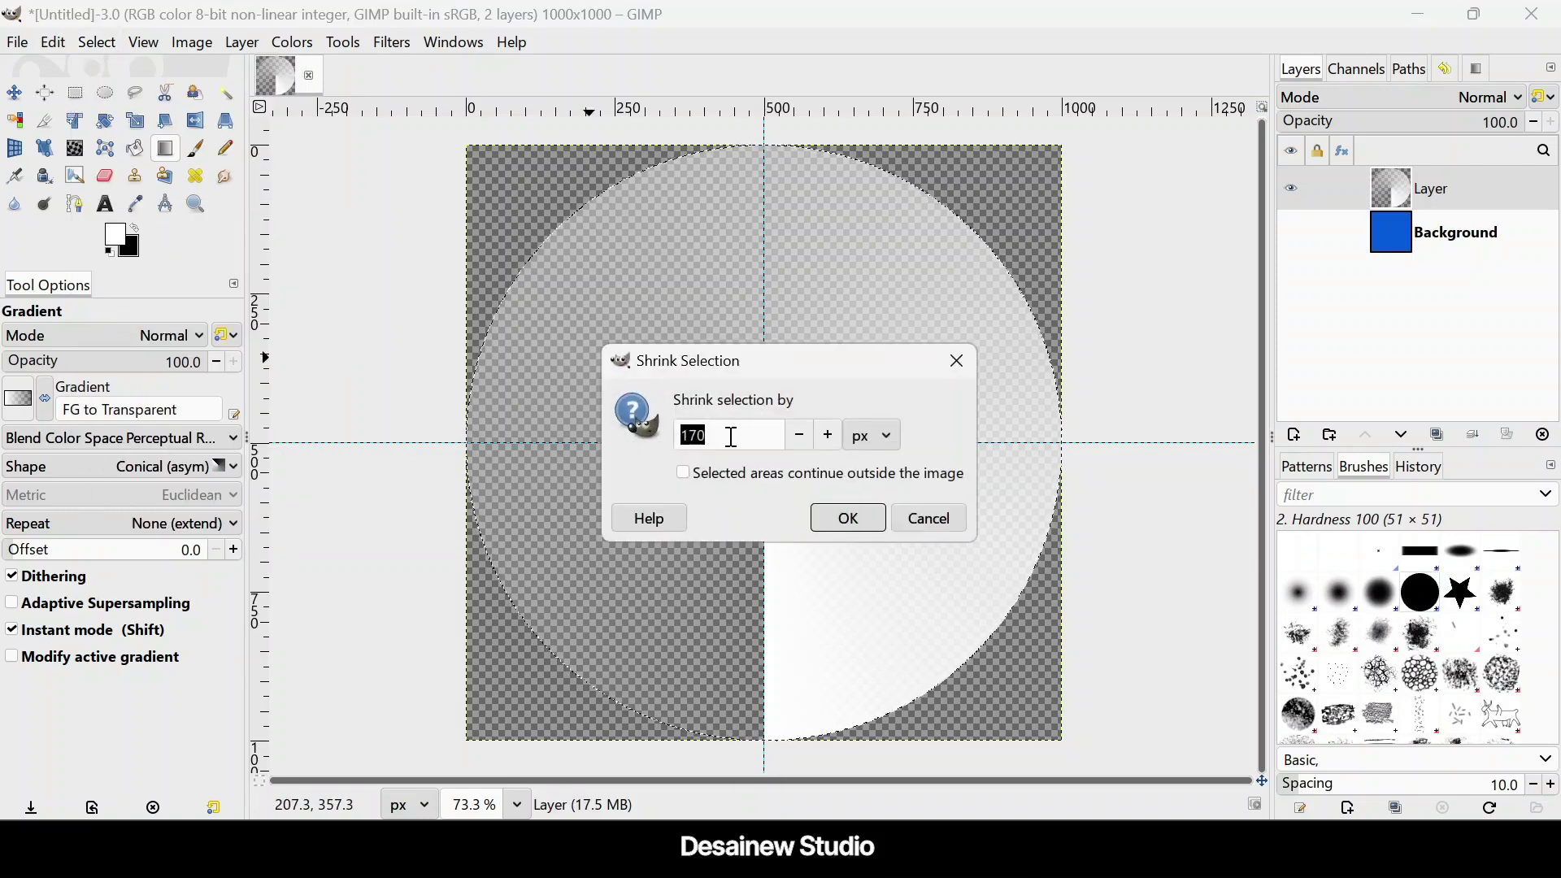
{"action": "key", "text": "ctrl+a"}
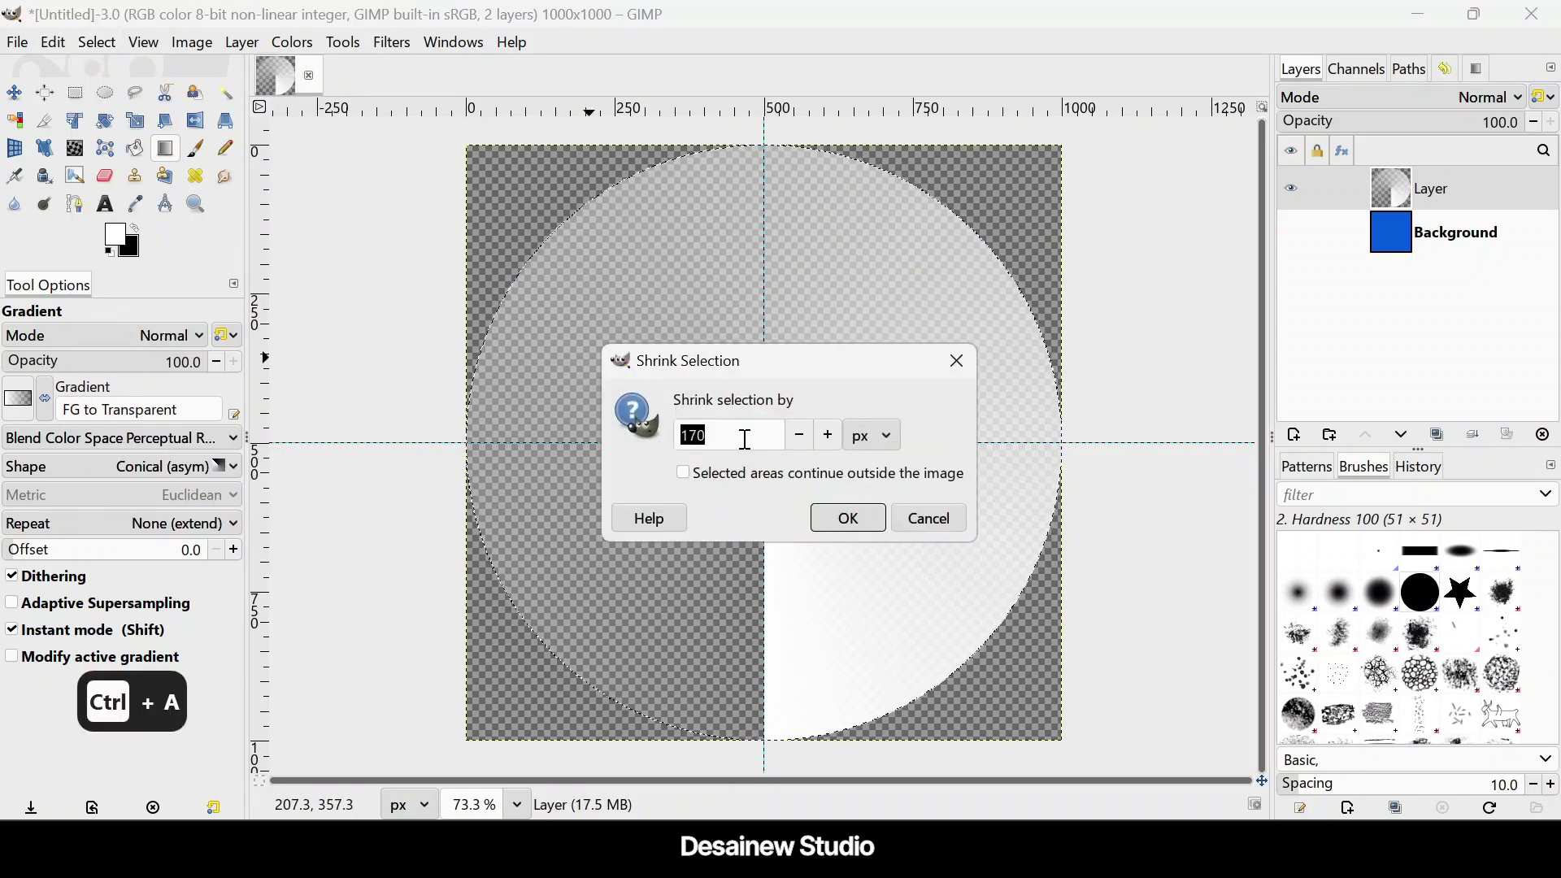
{"action": "type", "text": "170"}
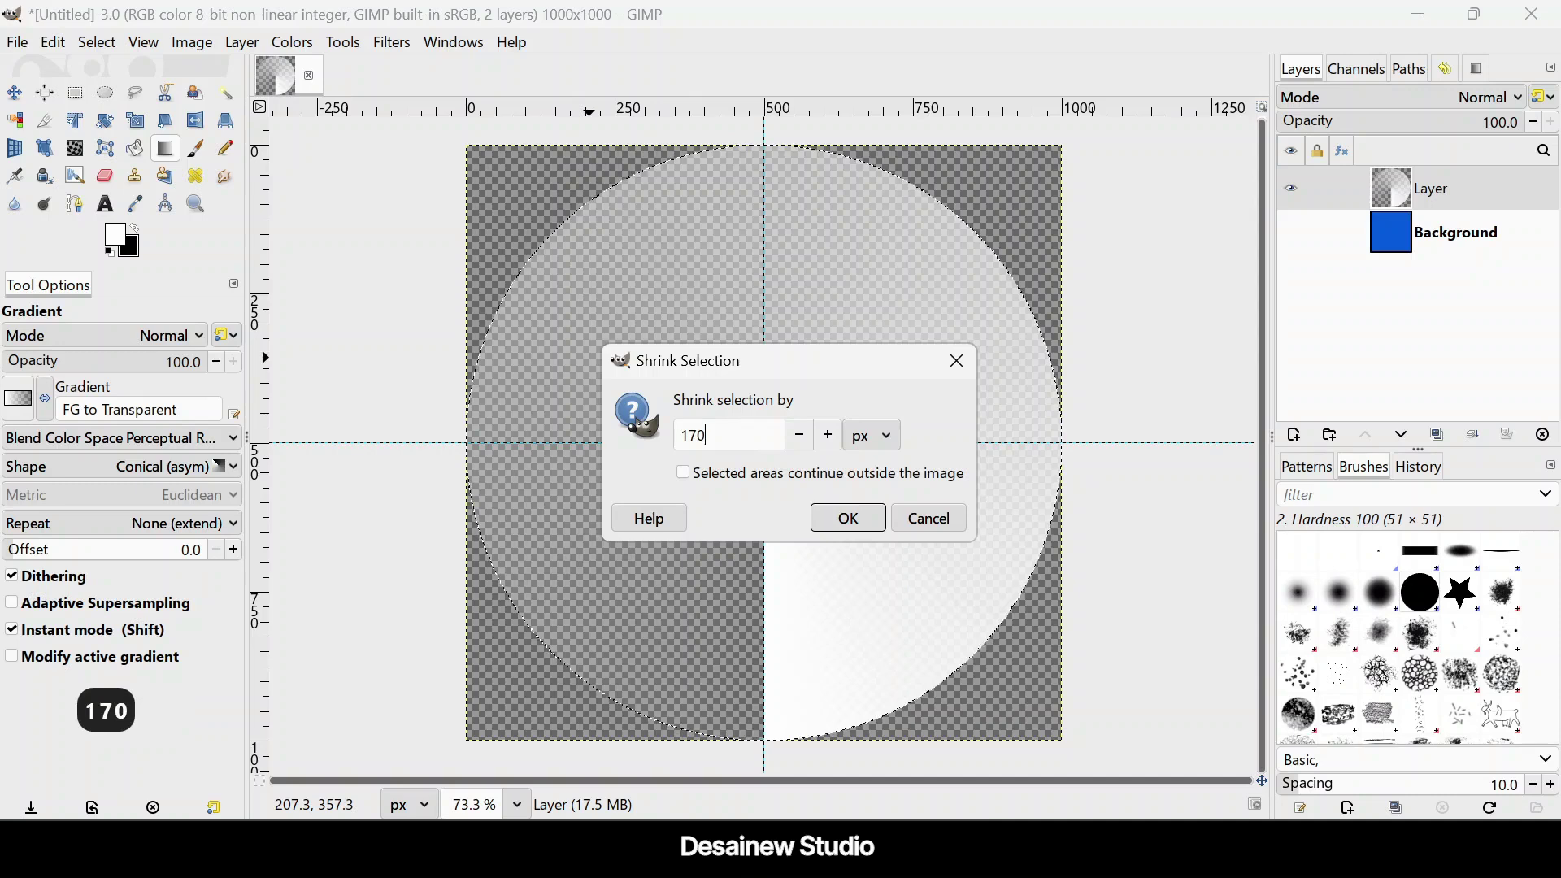
{"action": "left_click", "coordinate": [849, 517]}
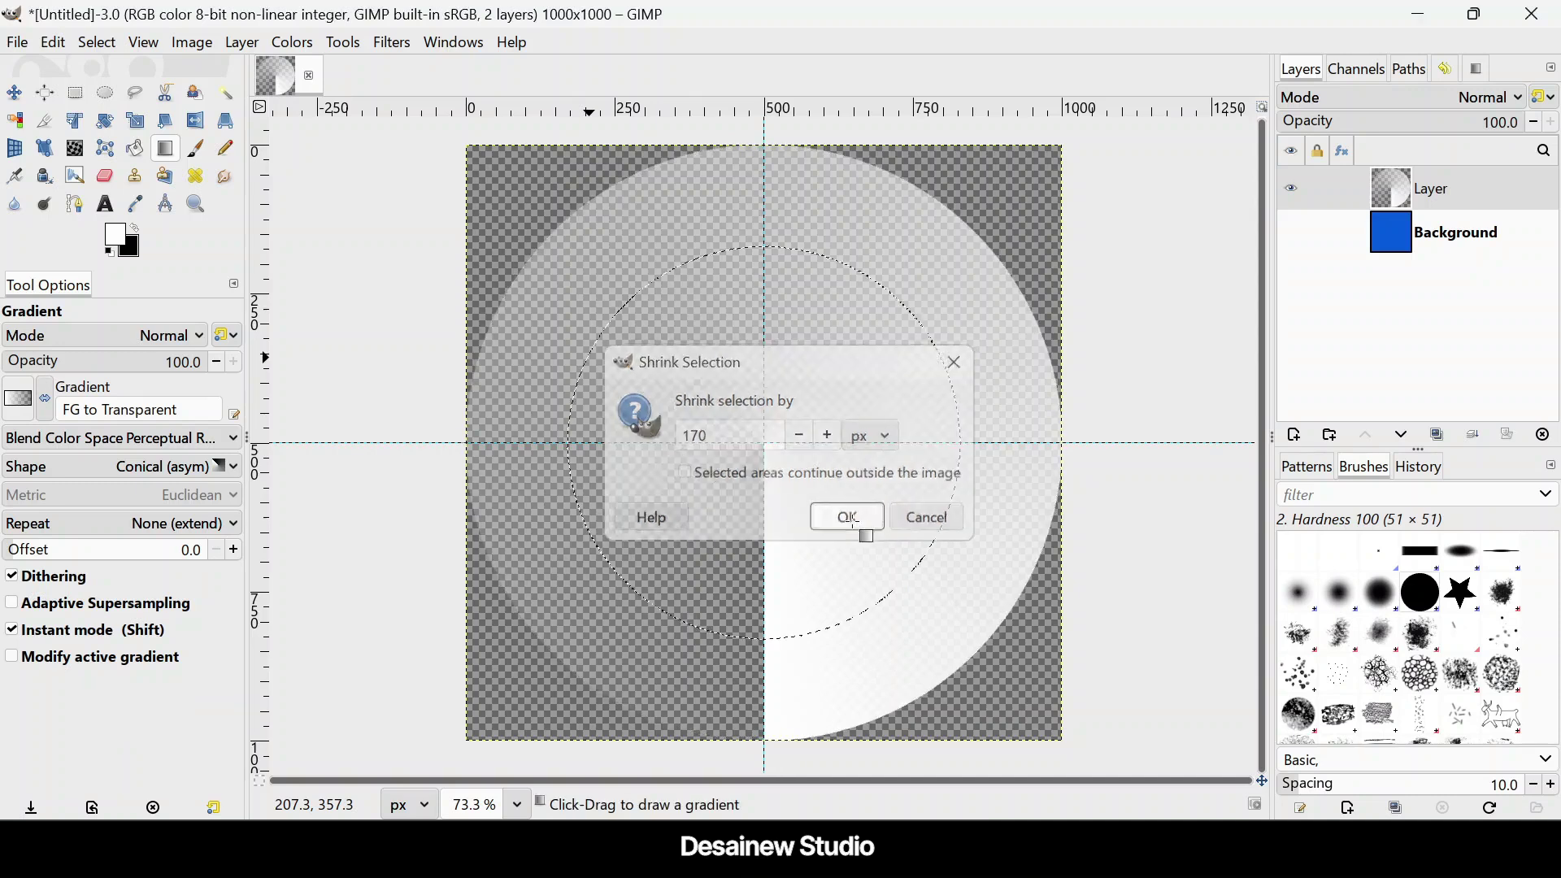
{"action": "key", "text": "Delete"}
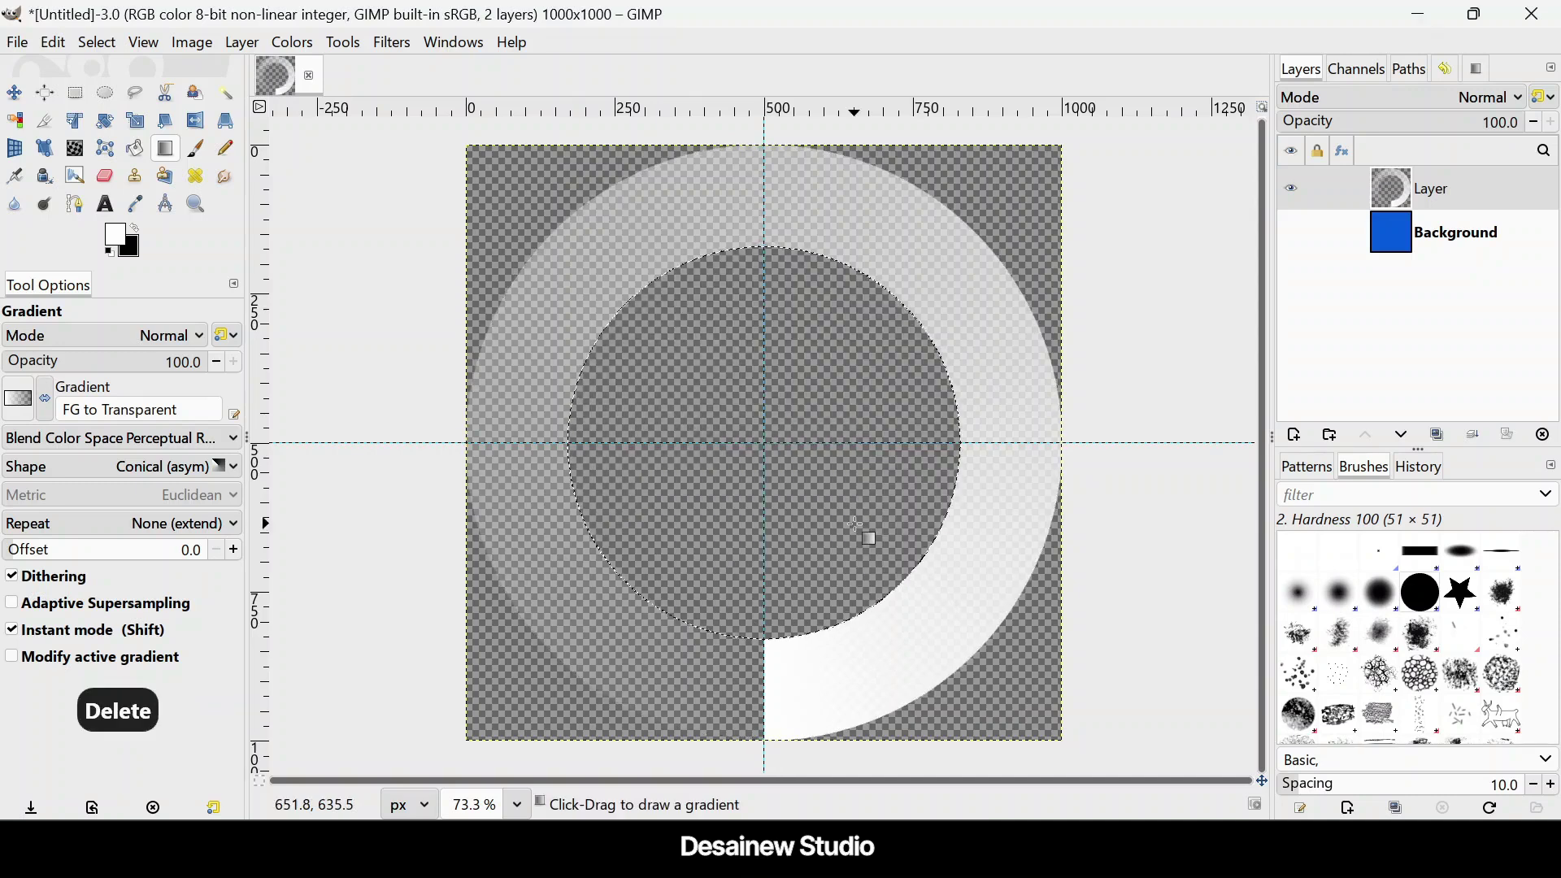
{"action": "left_click", "coordinate": [99, 44]}
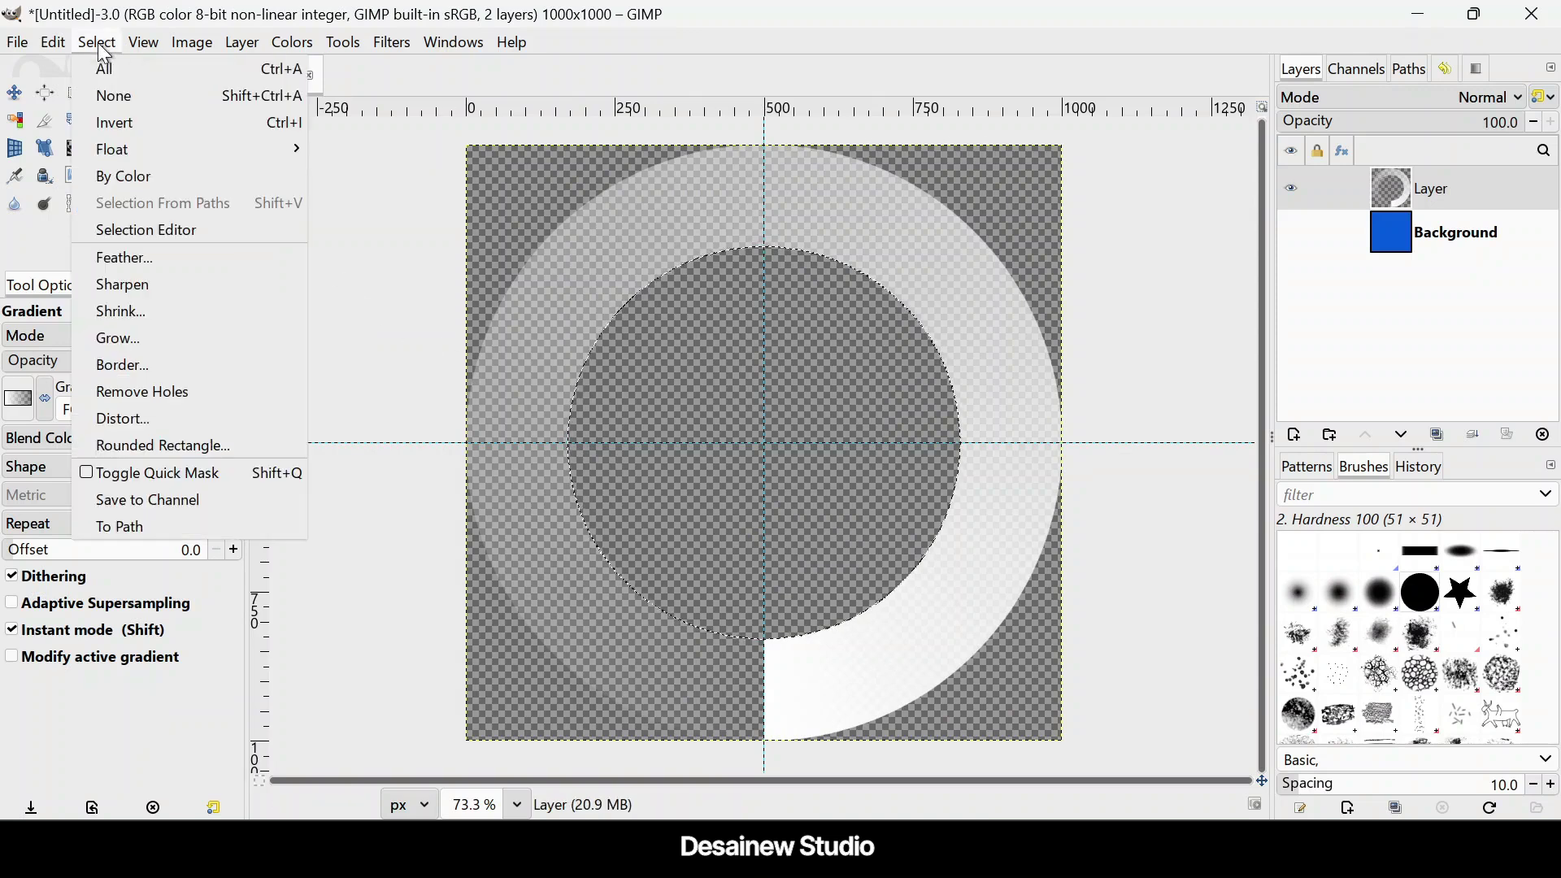
{"action": "left_click", "coordinate": [118, 97]}
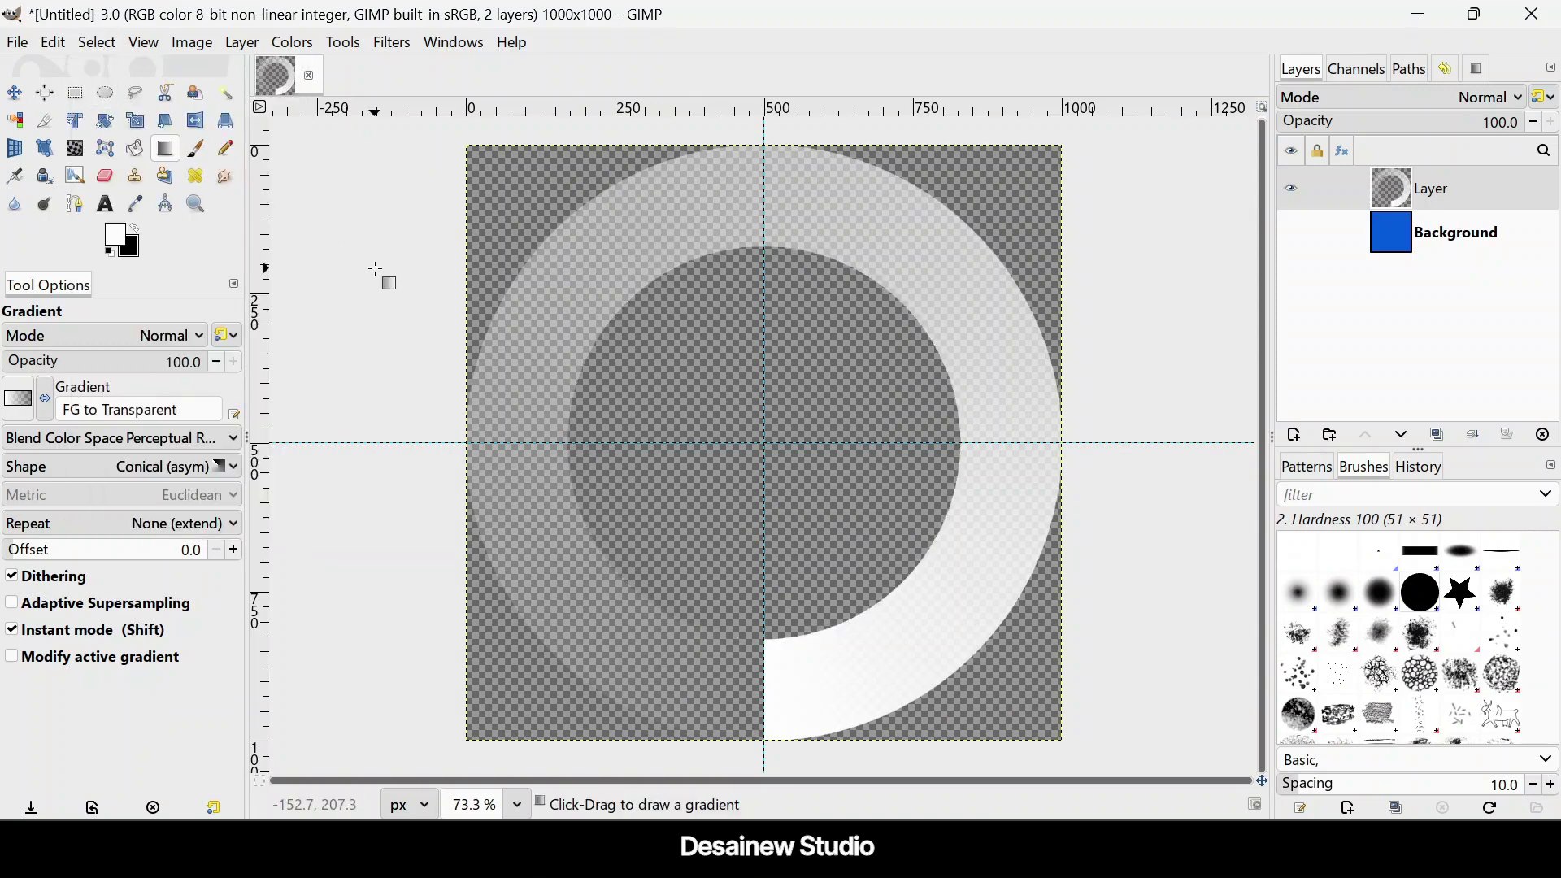
Step: Duplicate the gradient ring layer and set the copy's opacity to 60
{"action": "left_click", "coordinate": [1435, 436]}
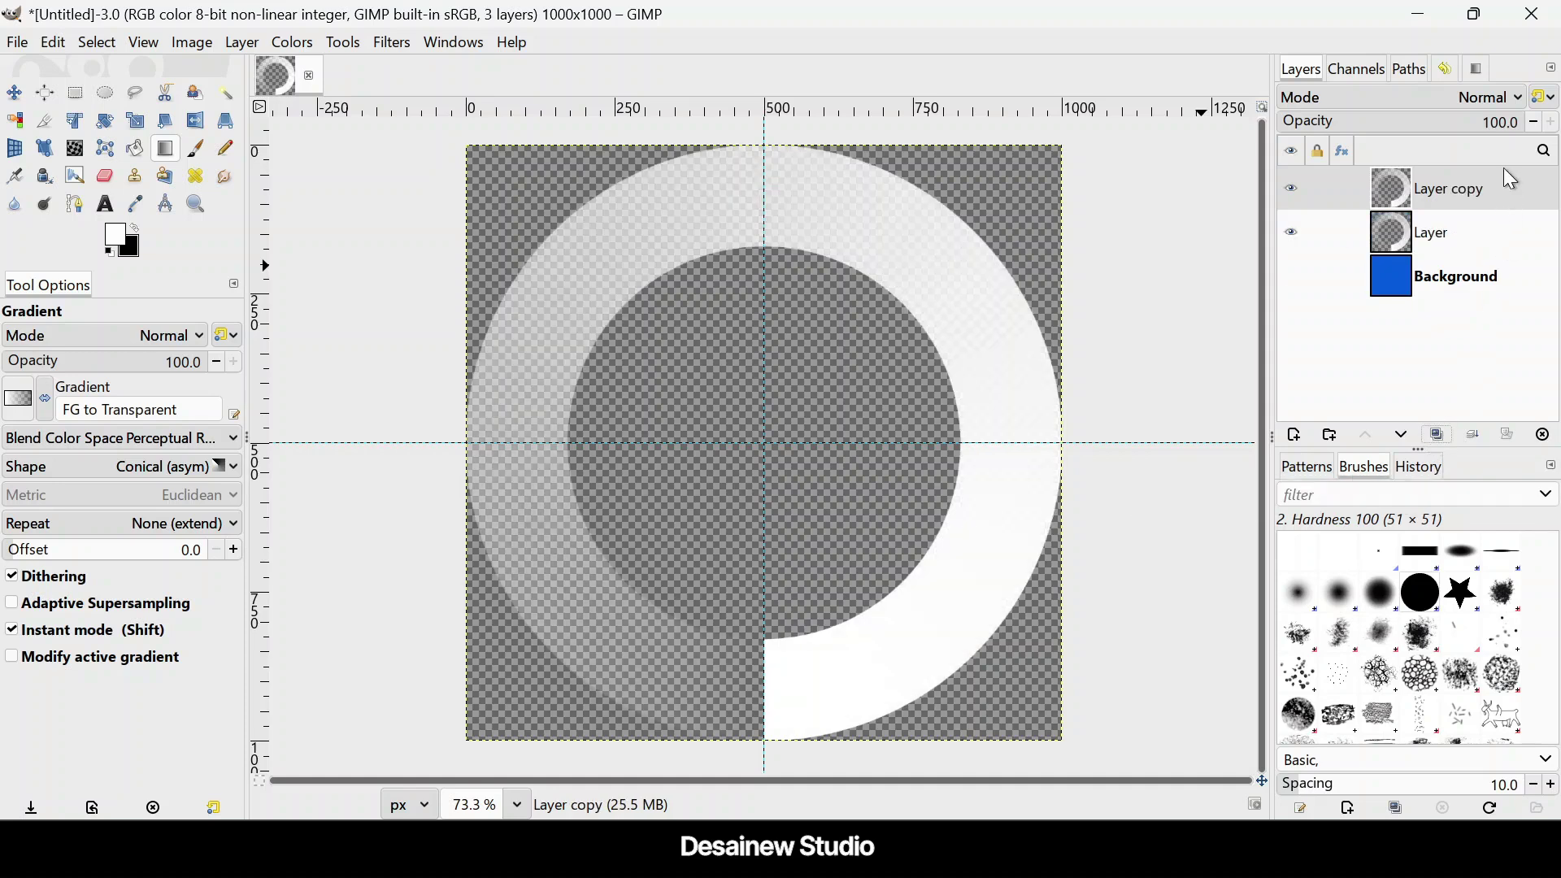
{"action": "left_click", "coordinate": [1504, 120]}
{"action": "key", "text": "ctrl+a"}
{"action": "type", "text": "60"}
{"action": "key", "text": "Return"}
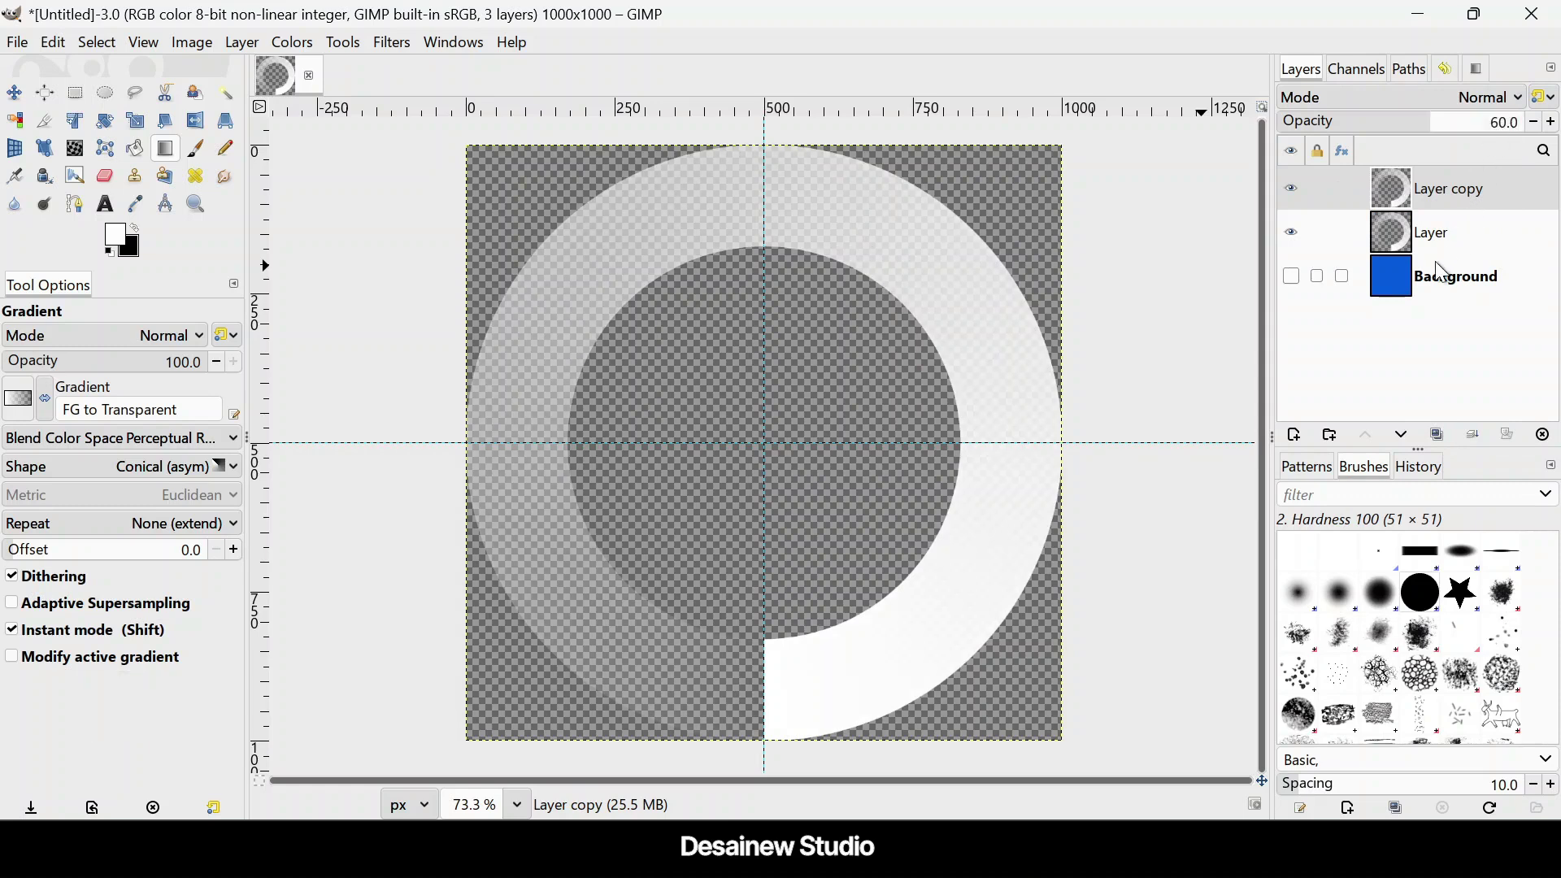
Step: Delete the blue Background layer
{"action": "left_click", "coordinate": [1466, 296]}
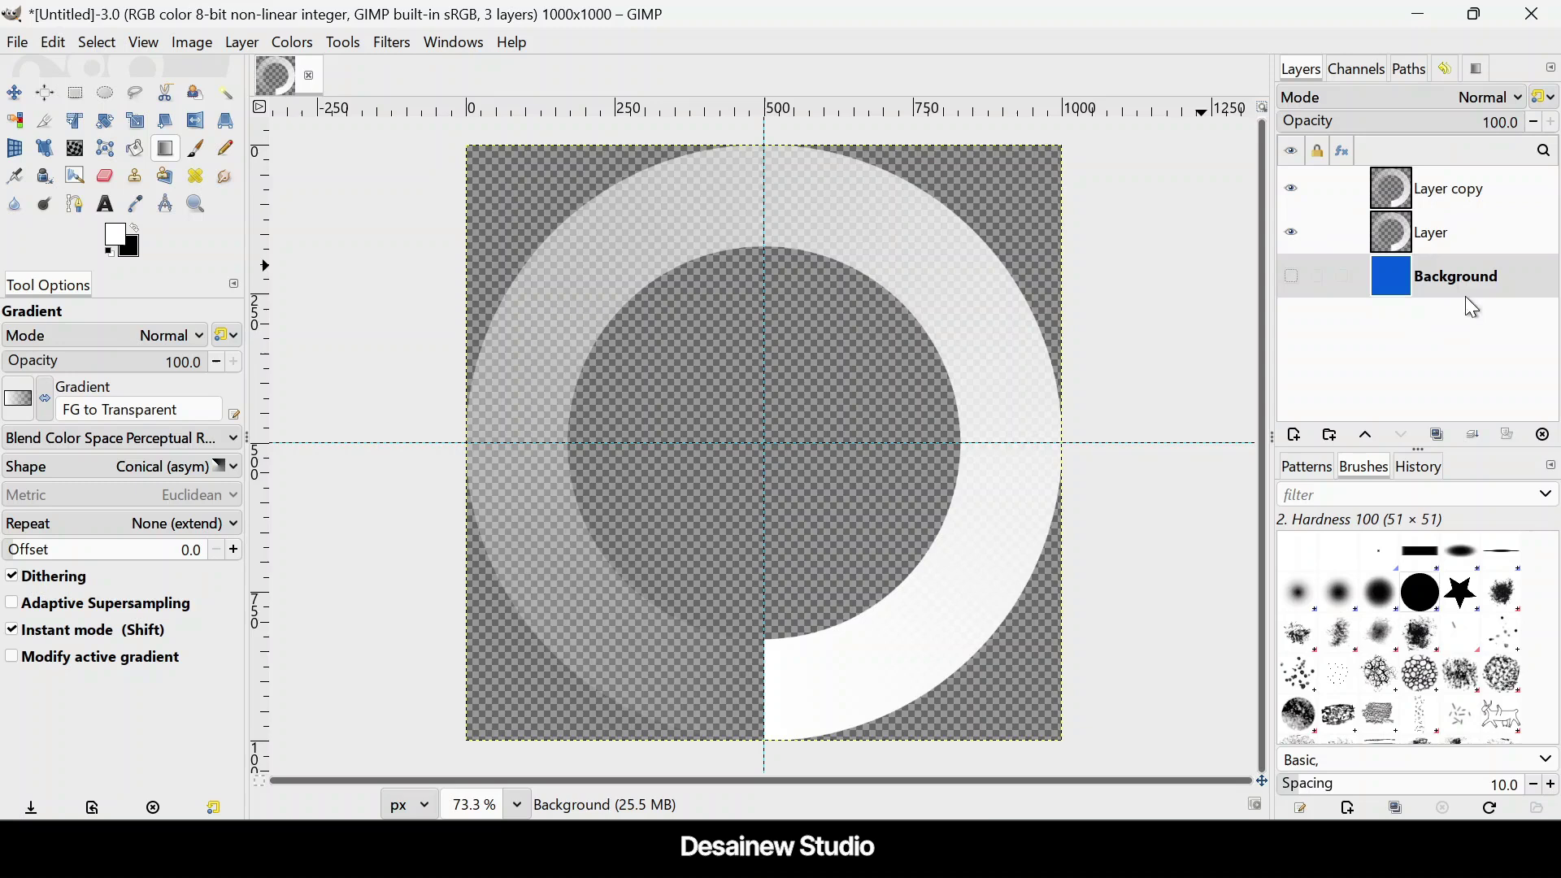
{"action": "left_click", "coordinate": [1542, 437]}
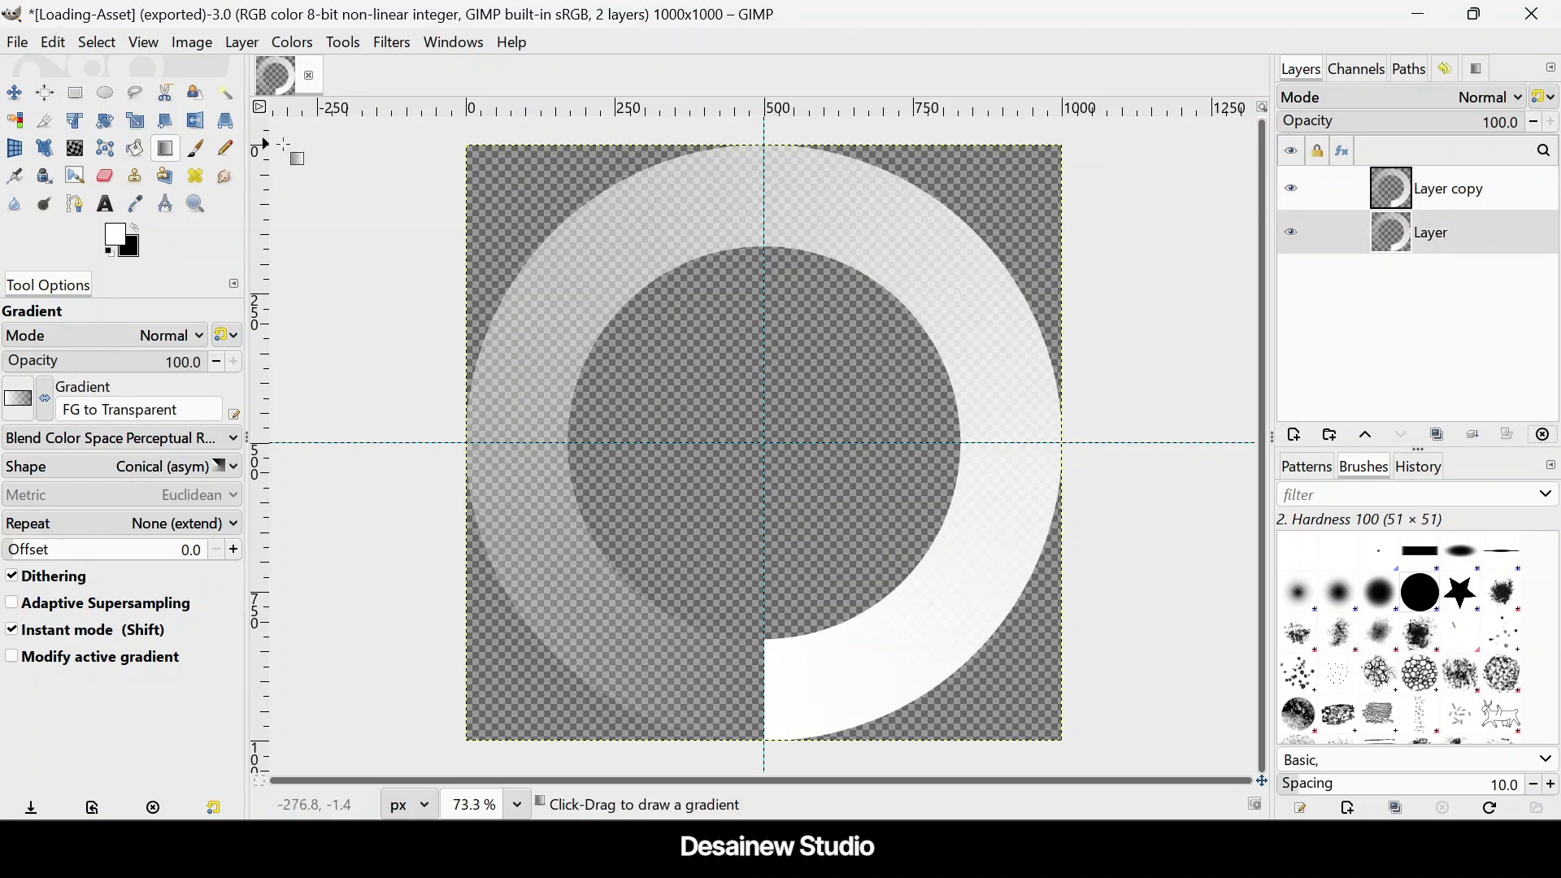
Step: Export the image as Loading-Asset.png in the Loading Animation folder, using the current PNG settings
{"action": "left_click", "coordinate": [16, 43]}
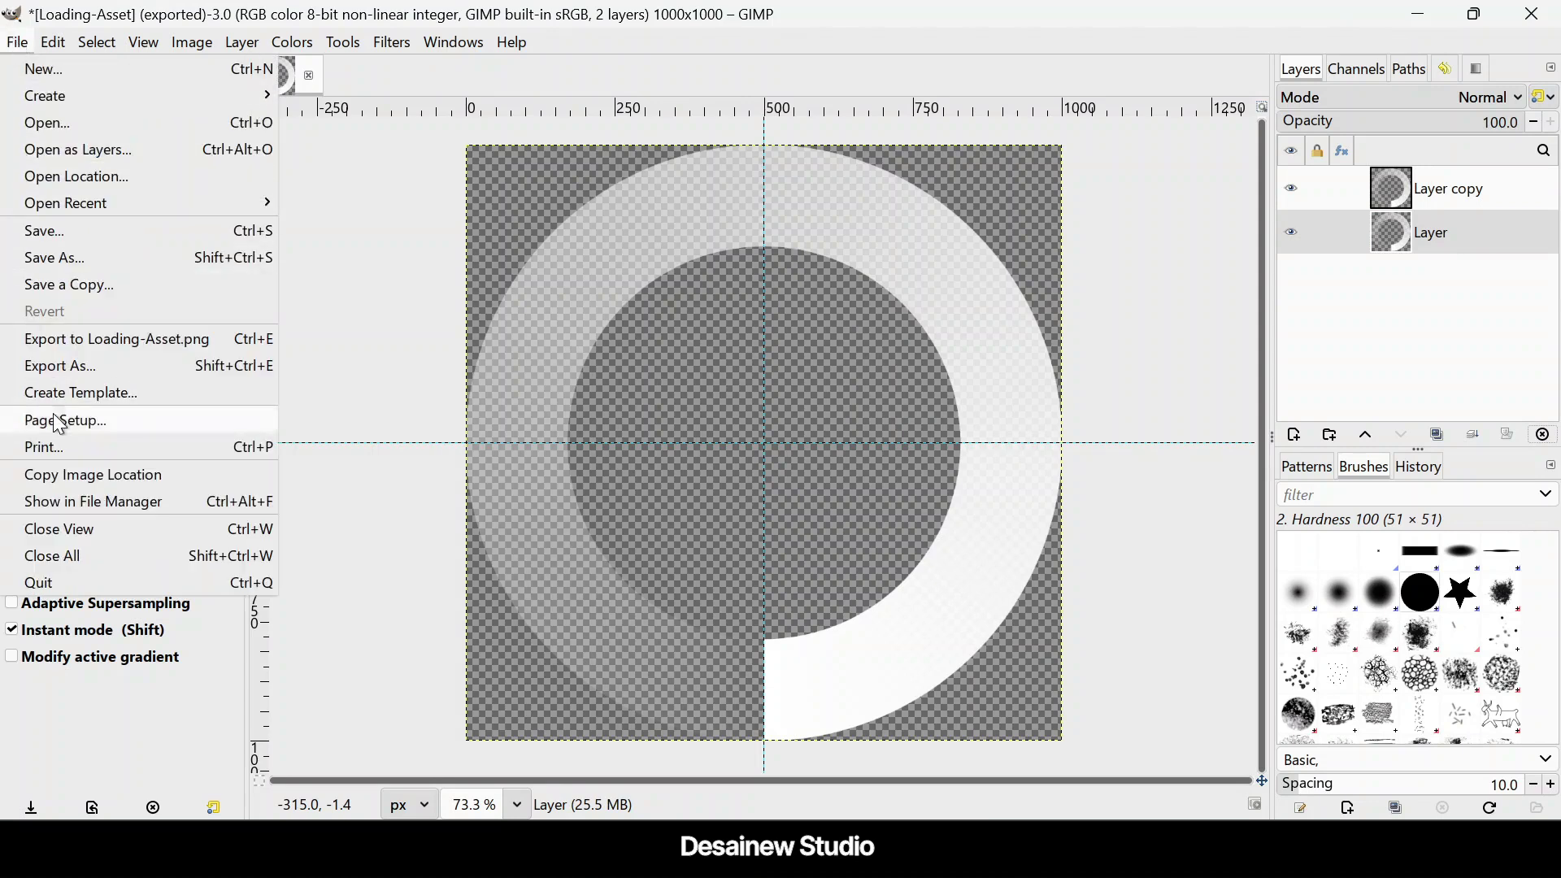
{"action": "left_click", "coordinate": [130, 368]}
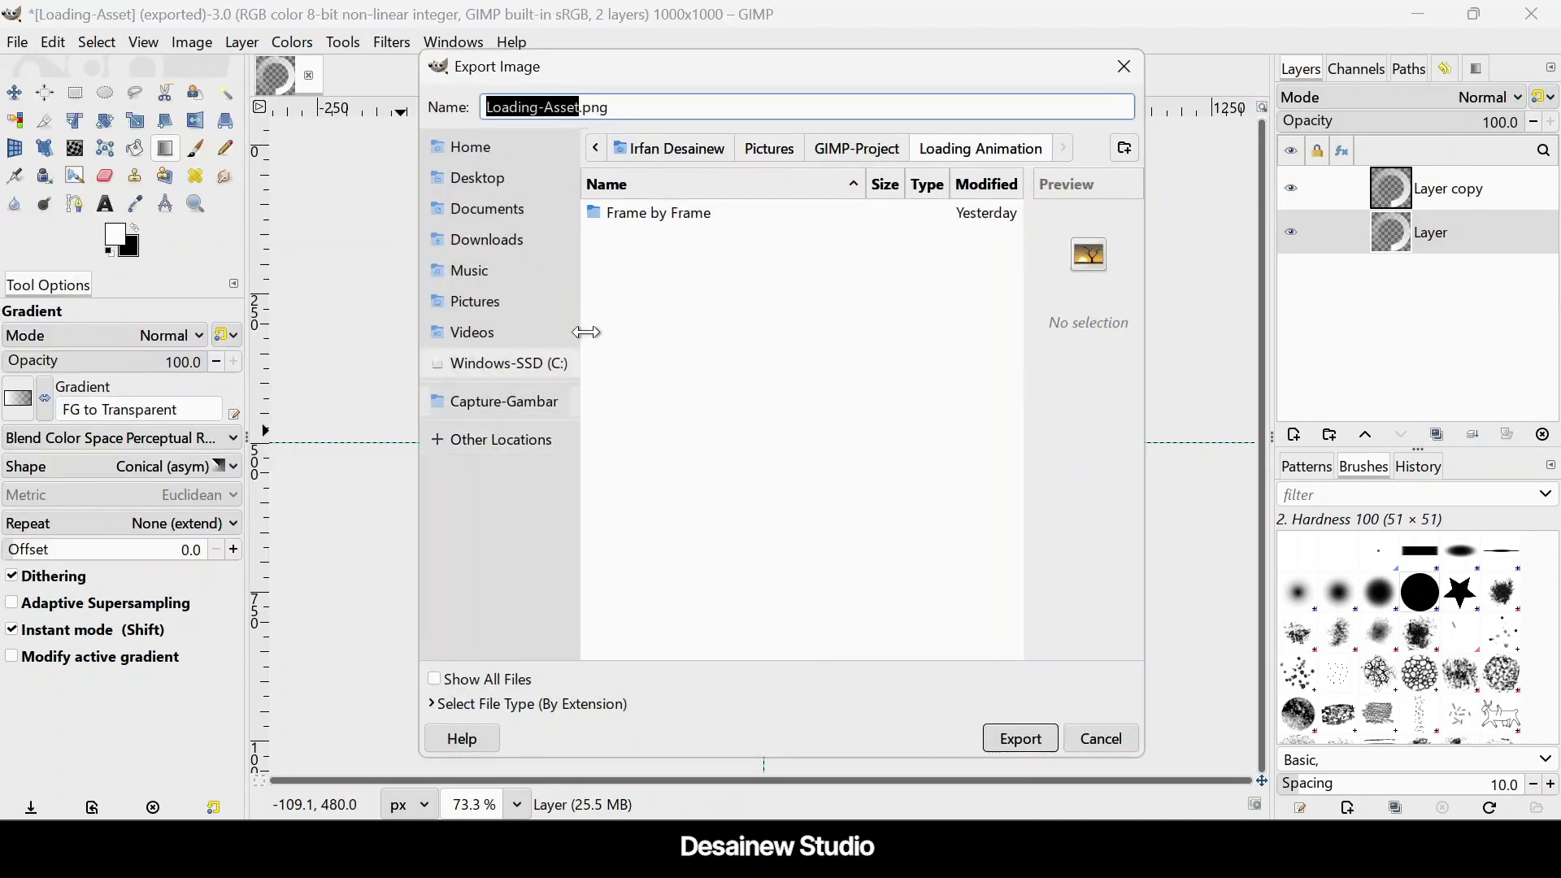
{"action": "left_click", "coordinate": [645, 105]}
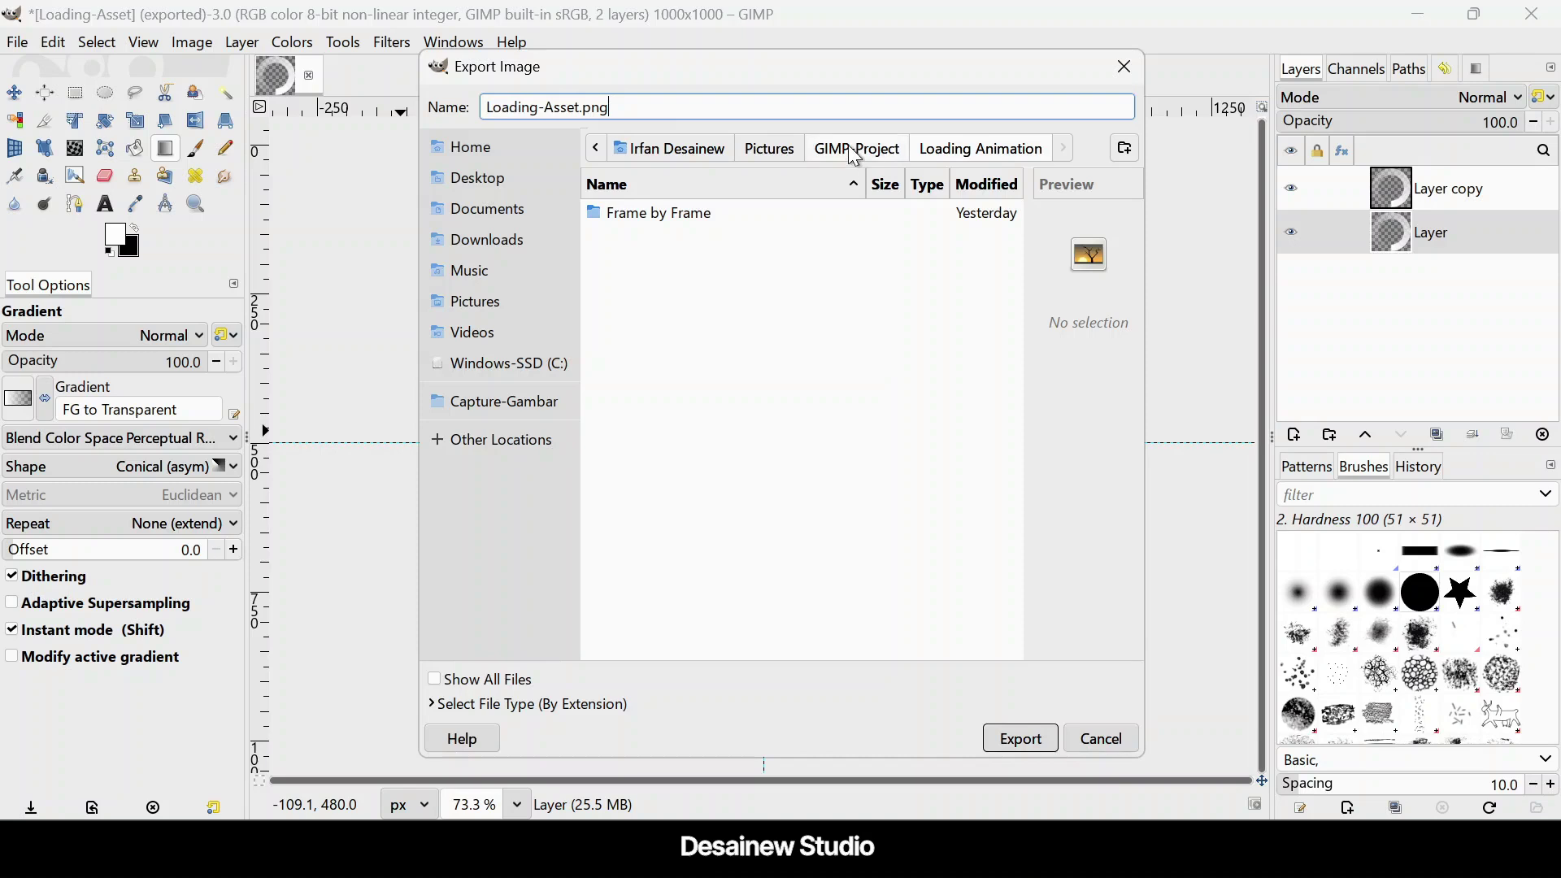
{"action": "left_click", "coordinate": [1041, 740]}
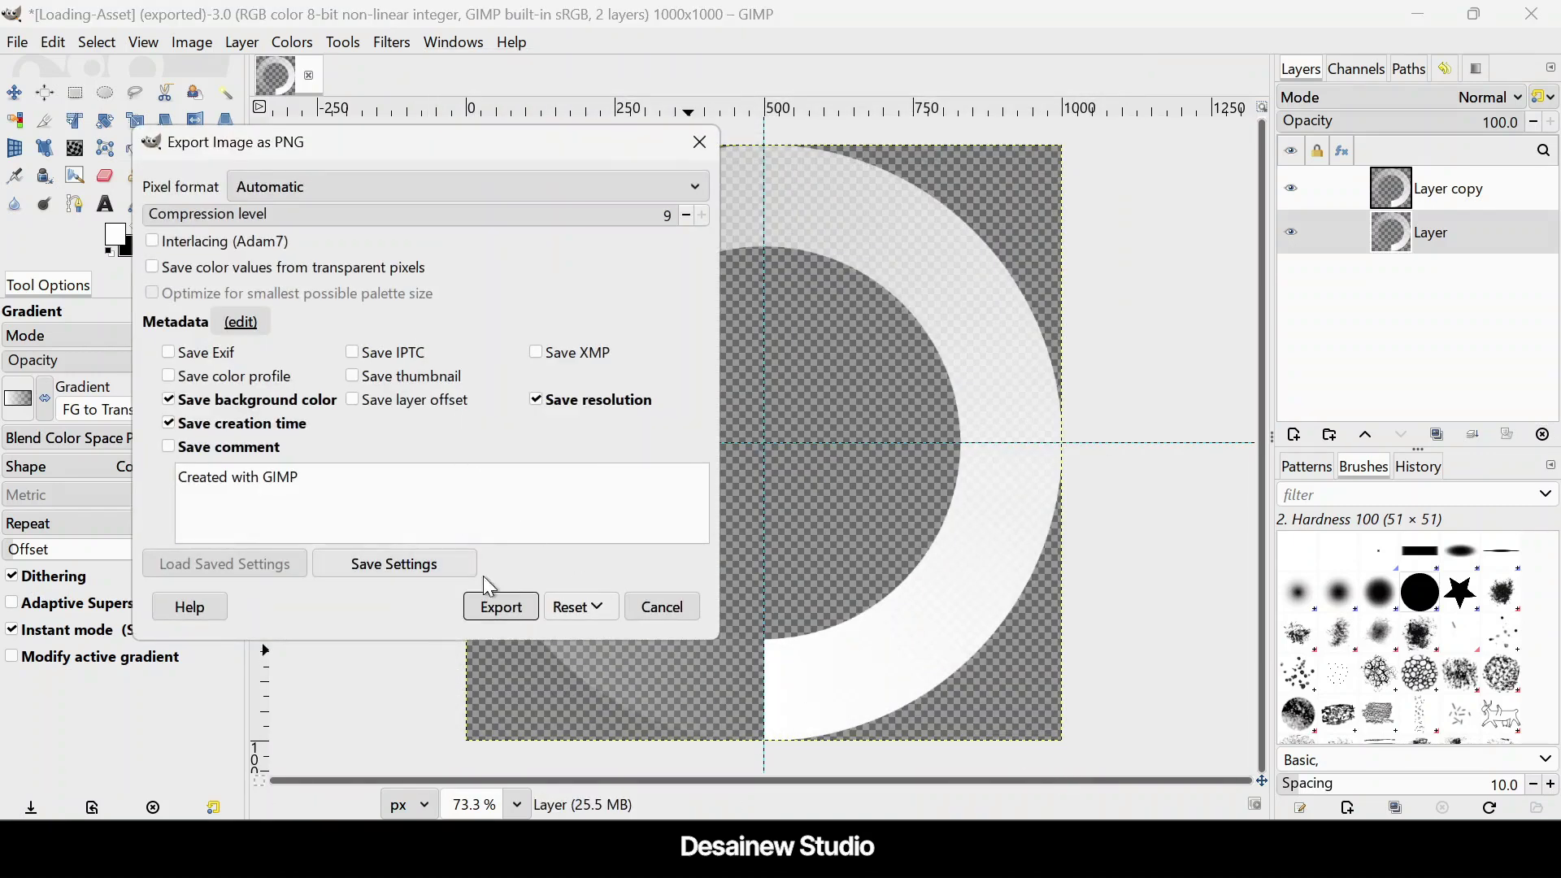
{"action": "left_click", "coordinate": [500, 605]}
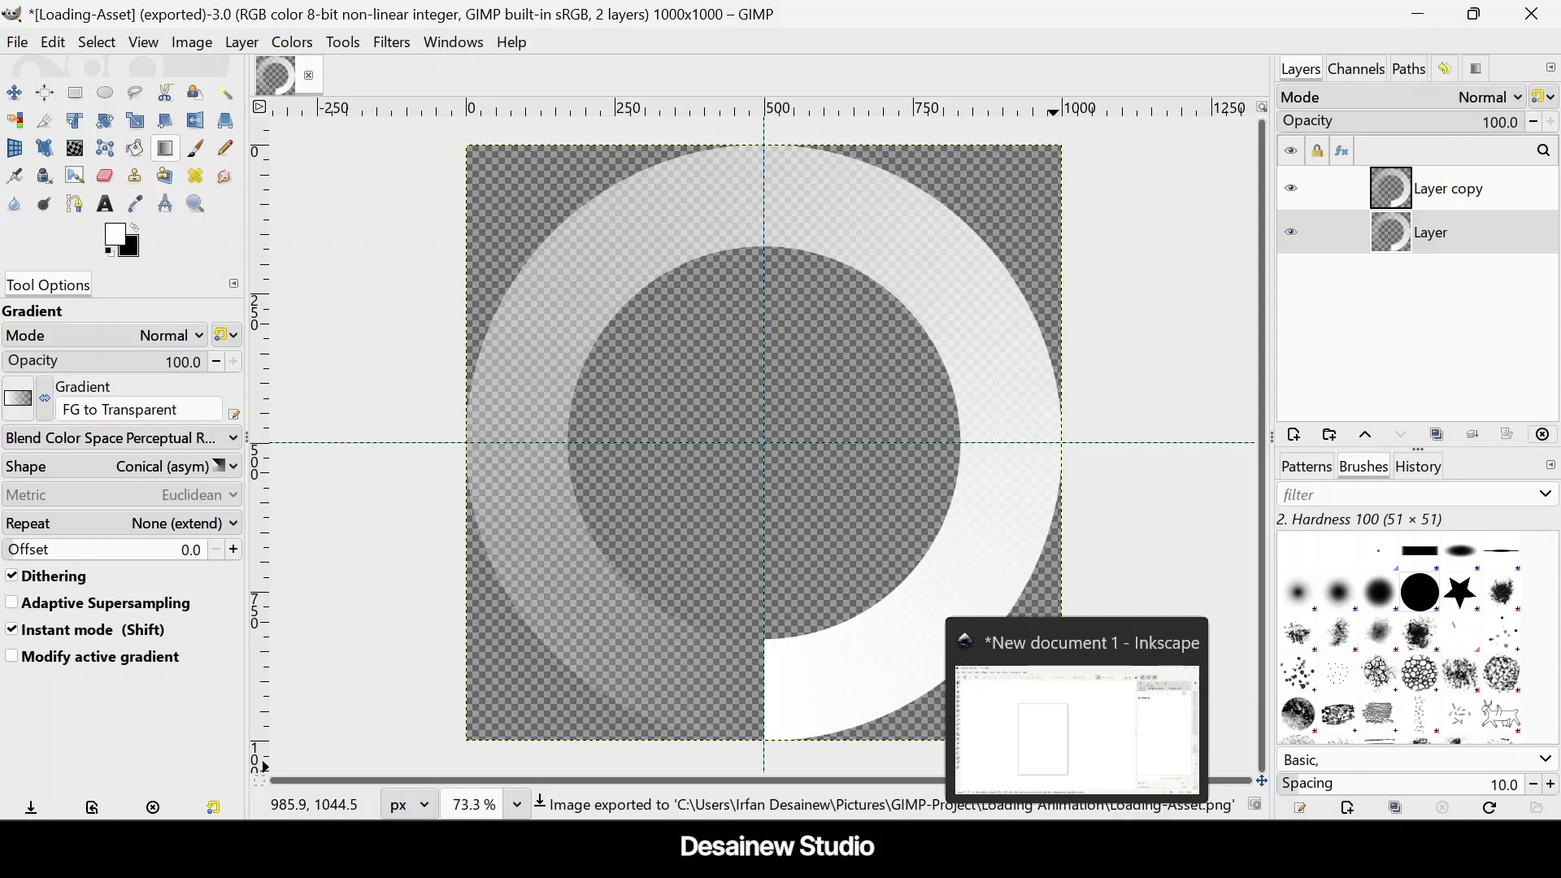
Step: Switch to Inkscape and draw a black circle about 275 px in diameter on an empty area of the canvas
{"action": "left_click", "coordinate": [1077, 862]}
{"action": "left_click_drag", "start_coordinate": [209, 347], "coordinate": [954, 498]}
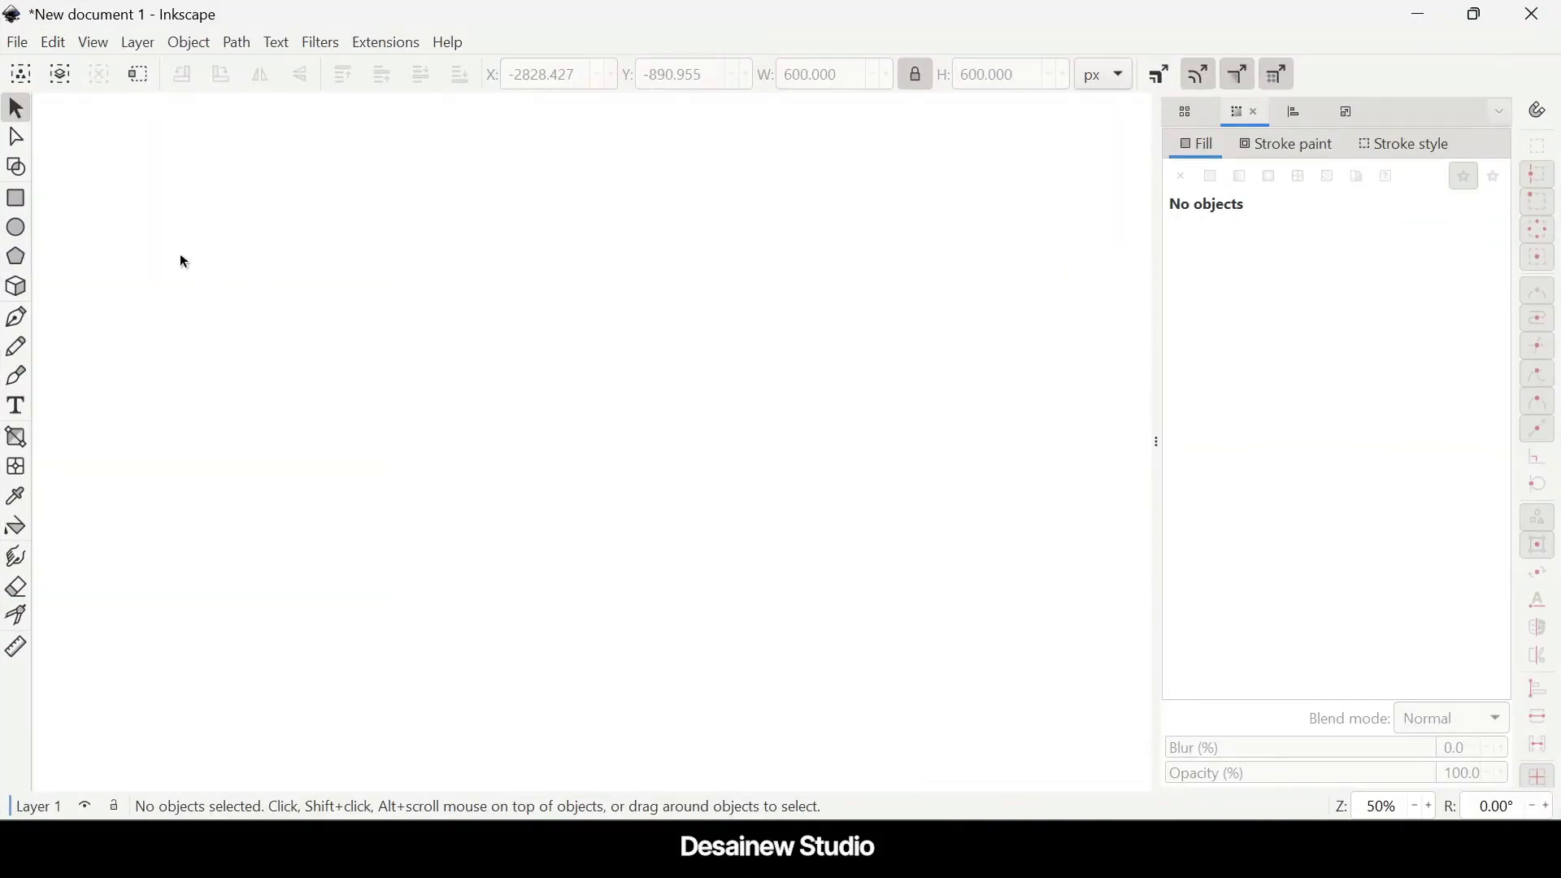
{"action": "left_click", "coordinate": [15, 227]}
{"action": "left_click_drag", "start_coordinate": [418, 312], "coordinate": [529, 424]}
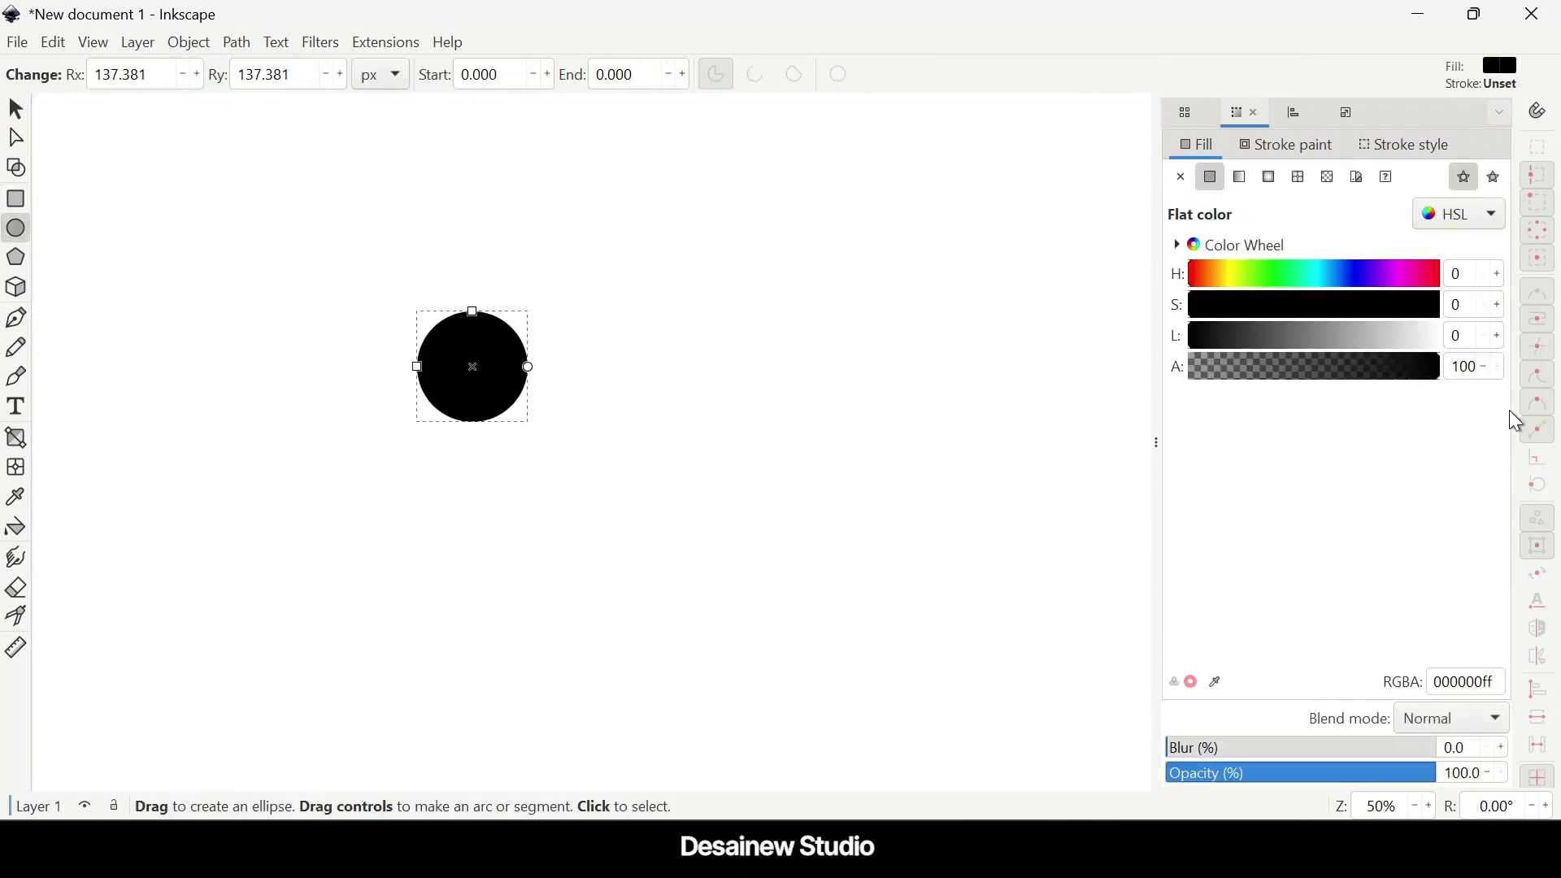
{"action": "left_click_drag", "start_coordinate": [1326, 337], "coordinate": [1041, 329]}
Step: Scale the black circle to 600 px wide and high with its proportions locked
{"action": "left_click", "coordinate": [17, 115]}
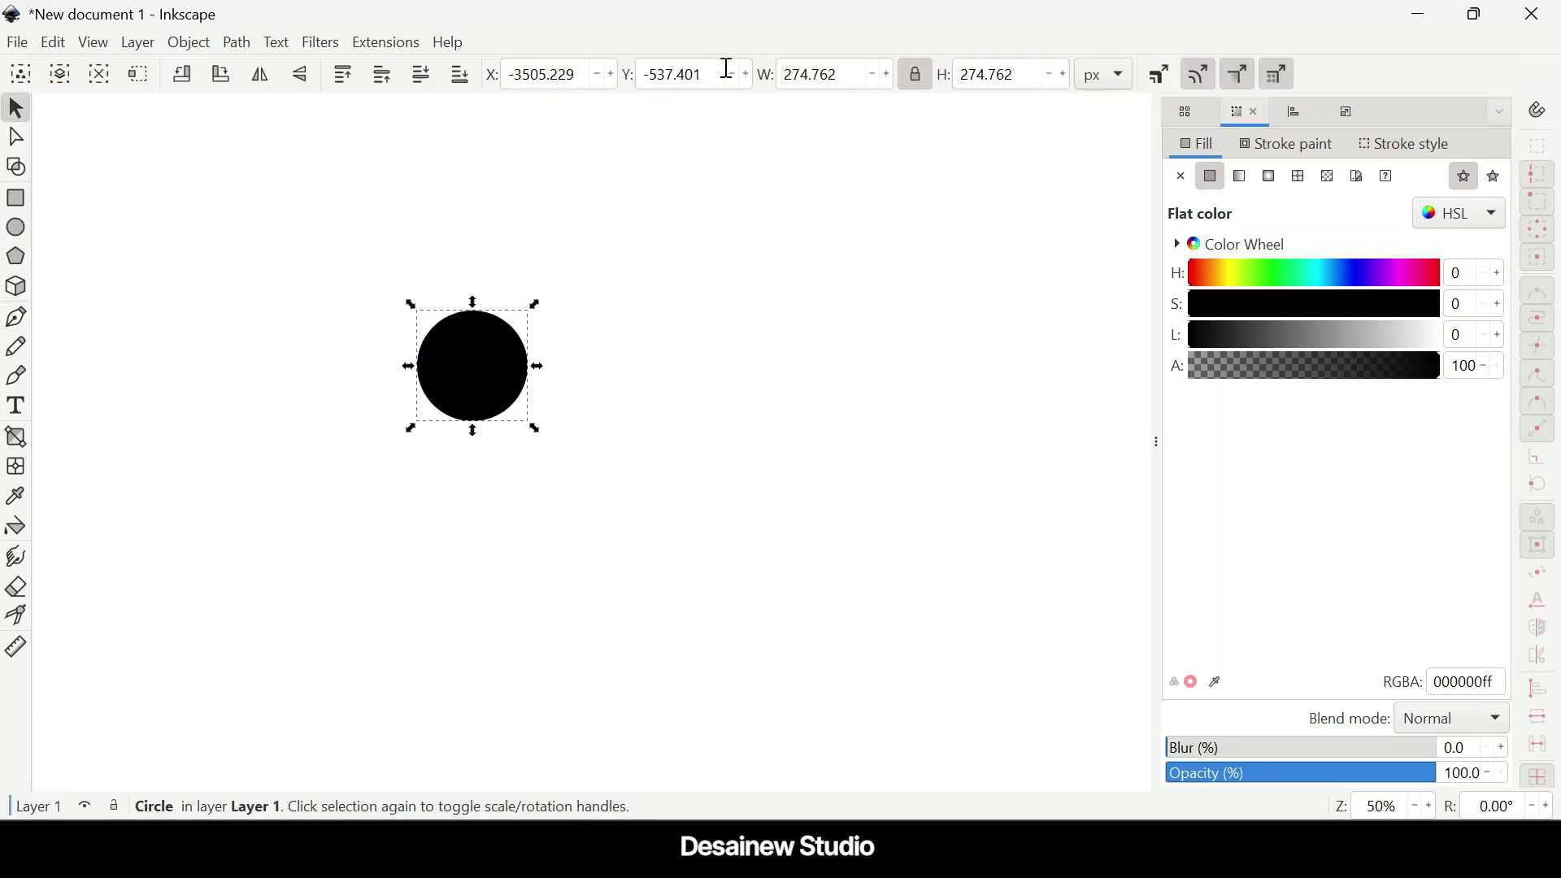
{"action": "left_click", "coordinate": [915, 74]}
{"action": "left_click", "coordinate": [850, 74]}
{"action": "key", "text": "ctrl+a"}
{"action": "type", "text": "600"}
{"action": "key", "text": "Return"}
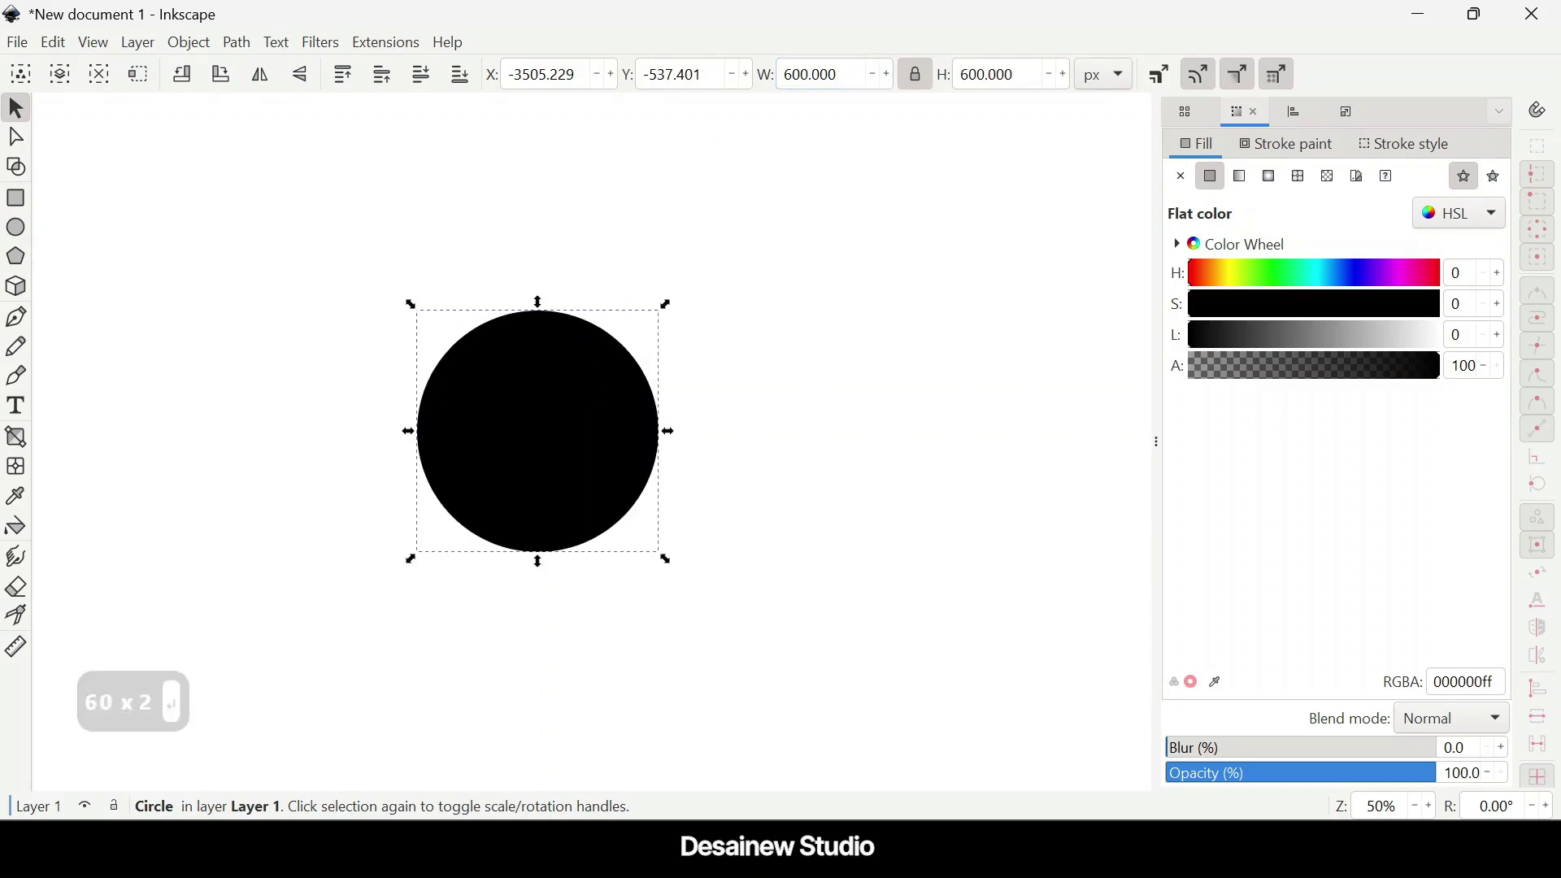
Step: Import Loading-Asset from the Loading Animation folder in File Explorer onto the canvas as an embedded image with DPI from file
{"action": "left_click", "coordinate": [646, 748]}
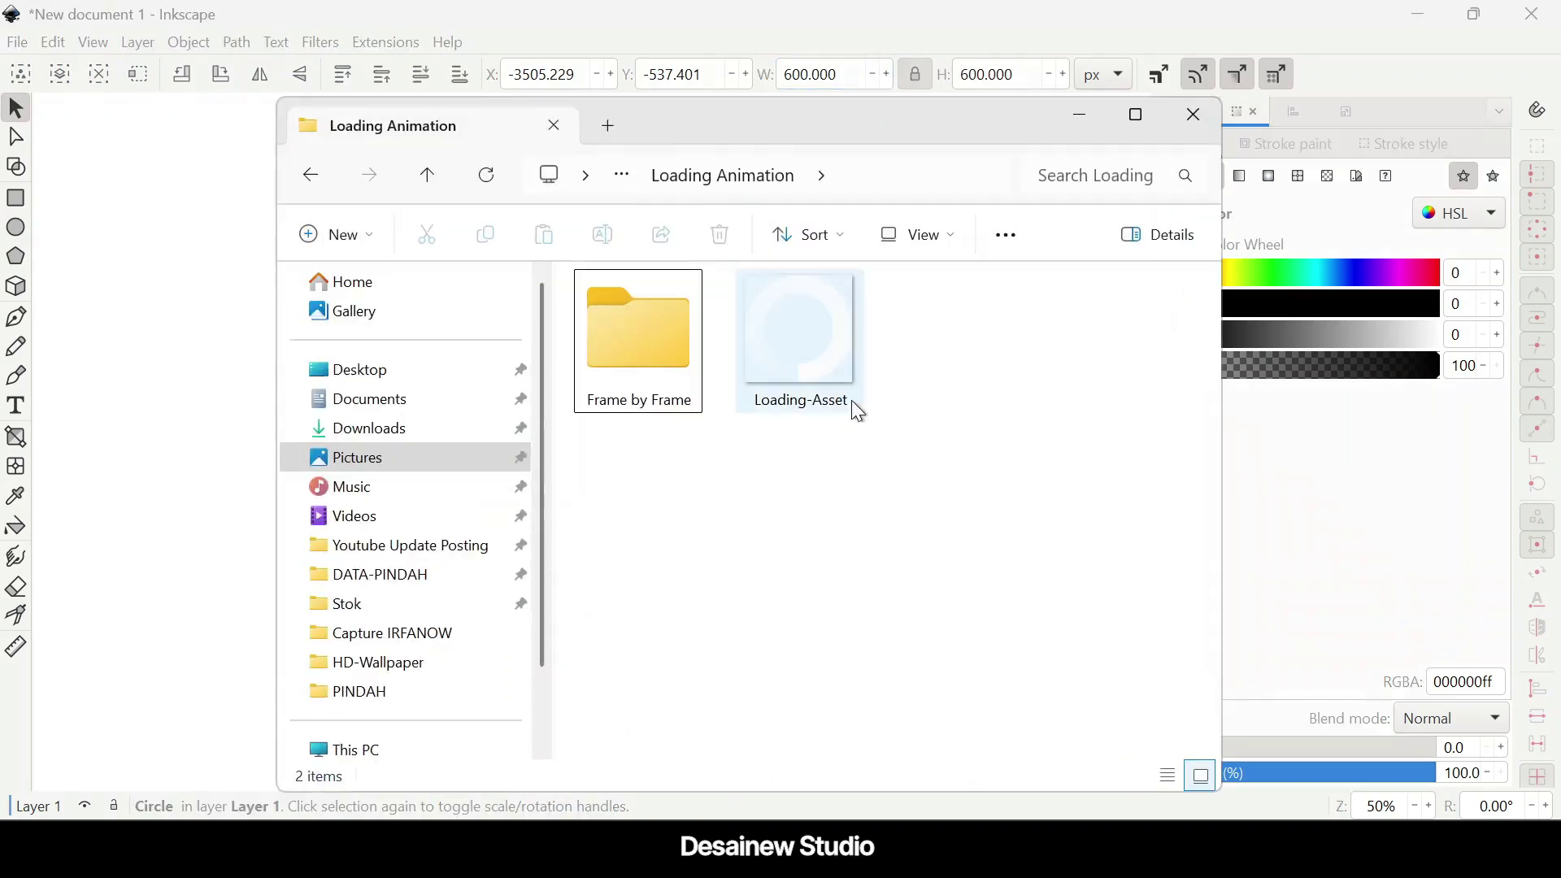
{"action": "left_click", "coordinate": [836, 387]}
{"action": "left_click_drag", "start_coordinate": [817, 122], "coordinate": [670, 616]}
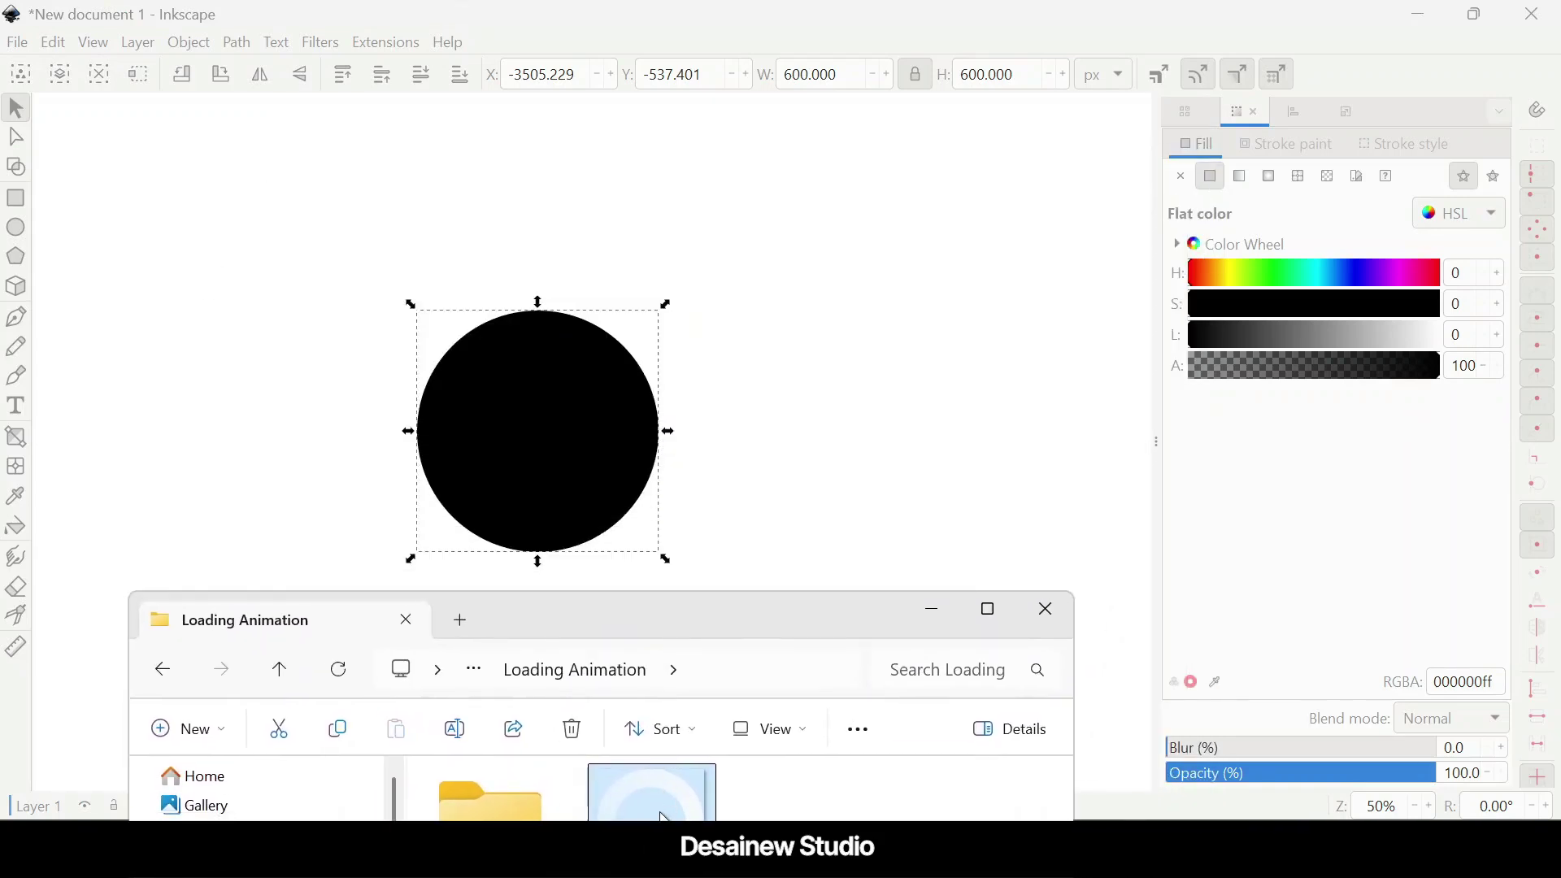
{"action": "left_click", "coordinate": [492, 422]}
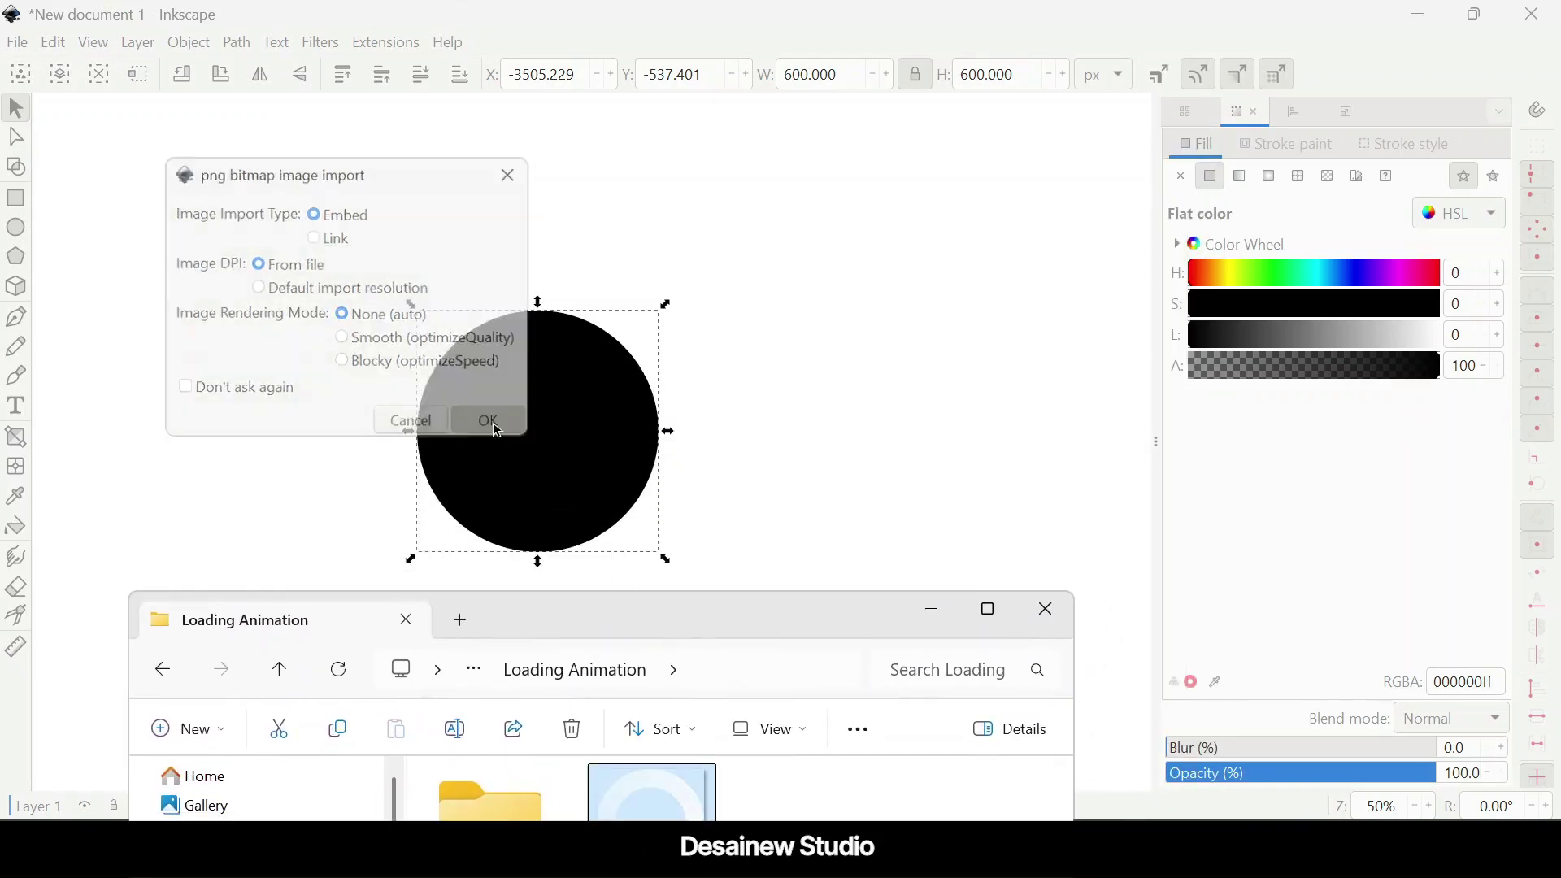
{"action": "left_click", "coordinate": [935, 622]}
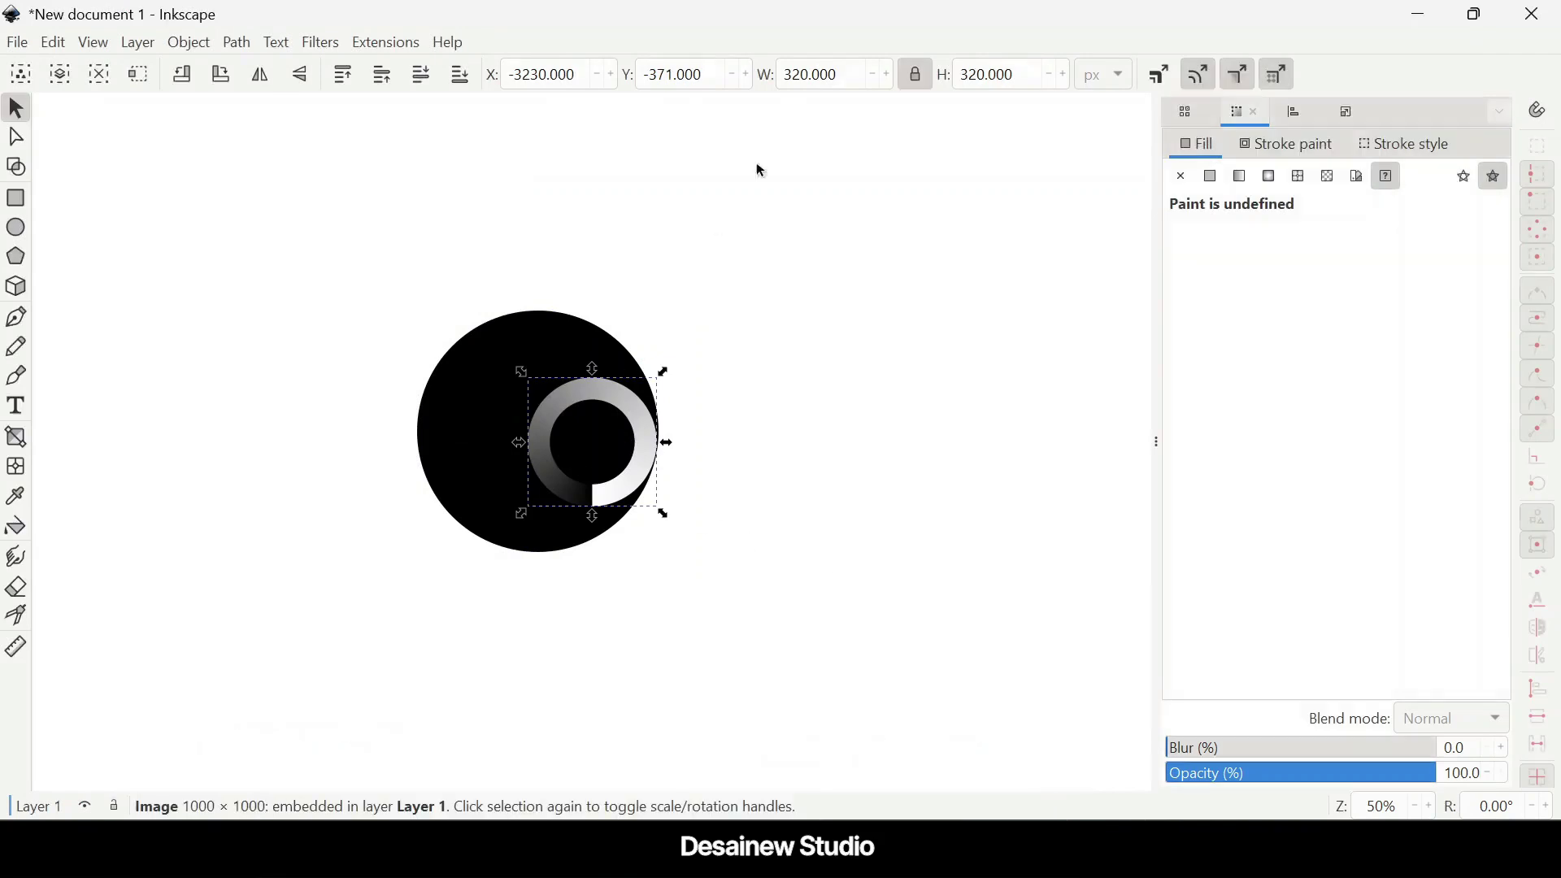
Step: Scale the imported ring image to 360 px wide with its proportions locked
{"action": "left_click", "coordinate": [838, 77]}
{"action": "key", "text": "ctrl+a"}
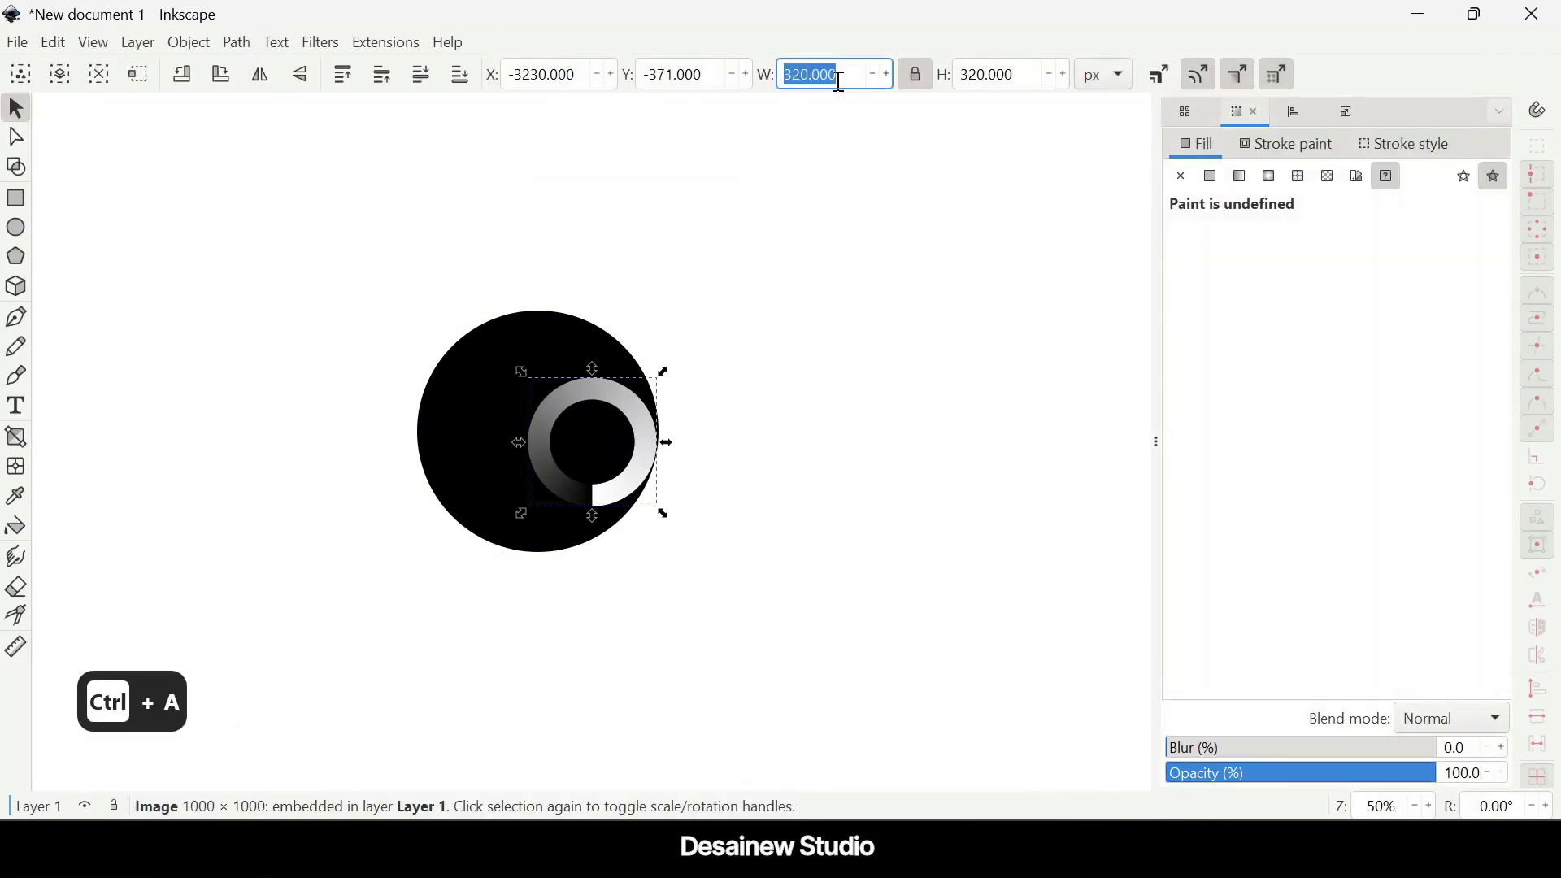
{"action": "type", "text": "360"}
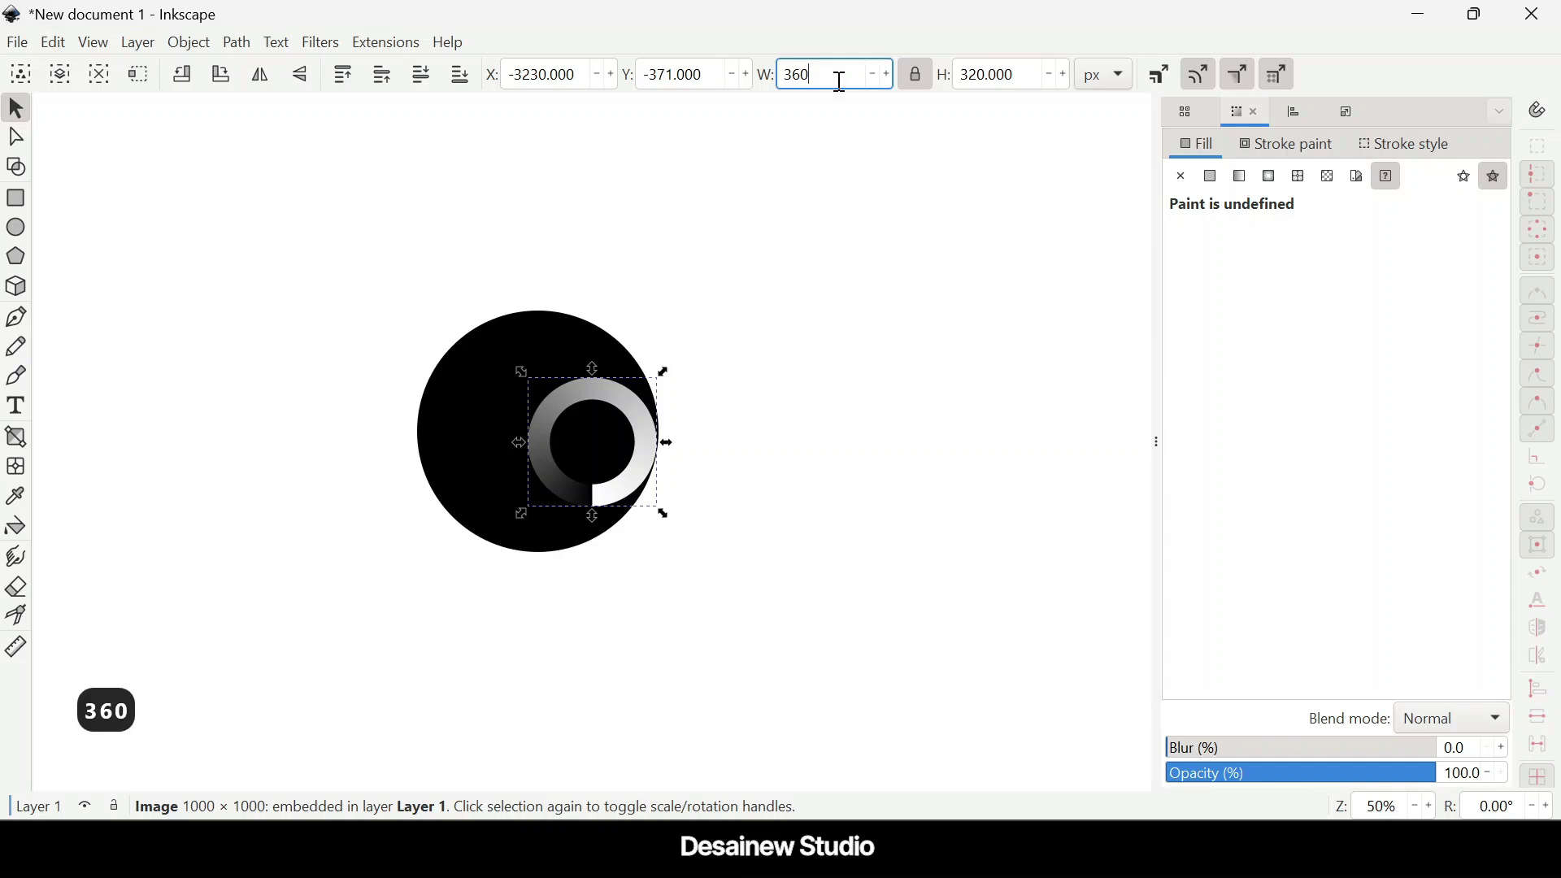
{"action": "key", "text": "Return"}
Step: Centre the ring image on the black circle horizontally and vertically, aligning relative to the last selected object
{"action": "left_click", "coordinate": [576, 350], "text": "shift"}
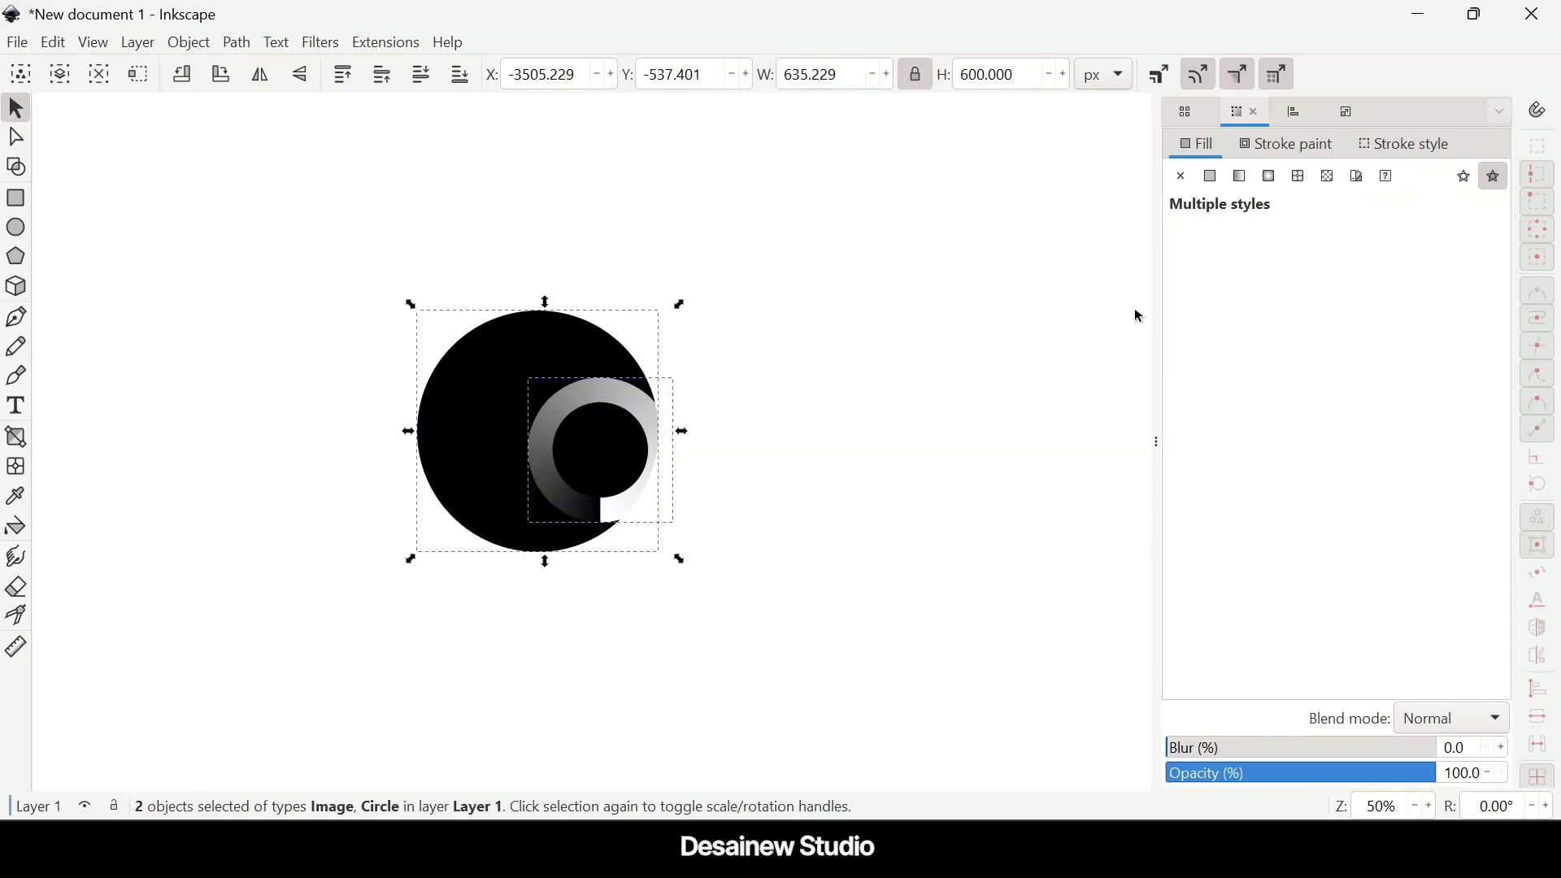
{"action": "key", "text": "ctrl+shift+a"}
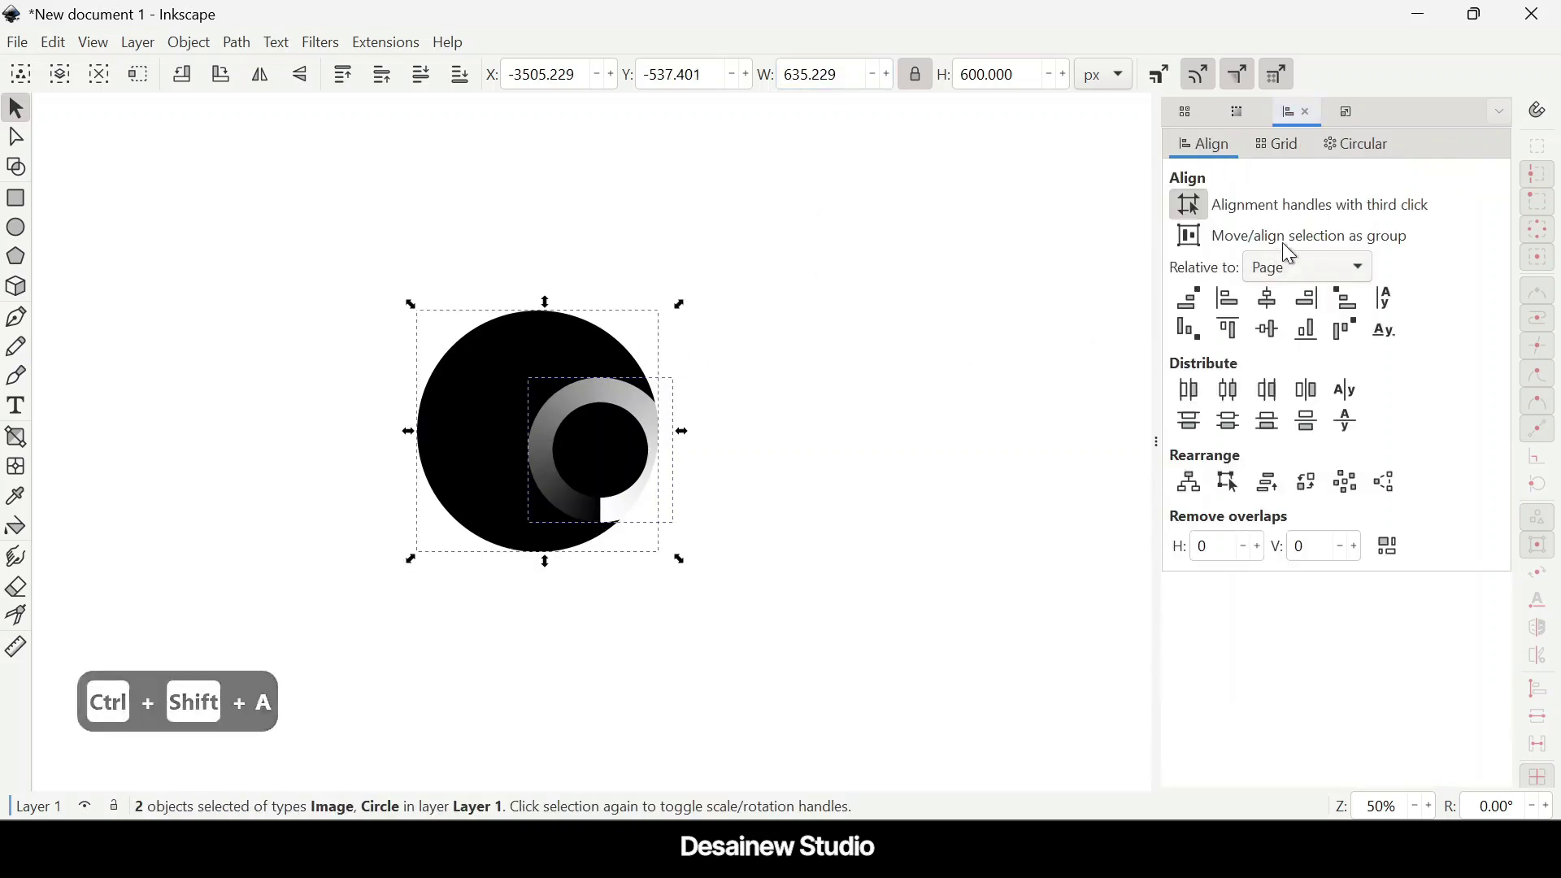
{"action": "left_click", "coordinate": [1286, 271]}
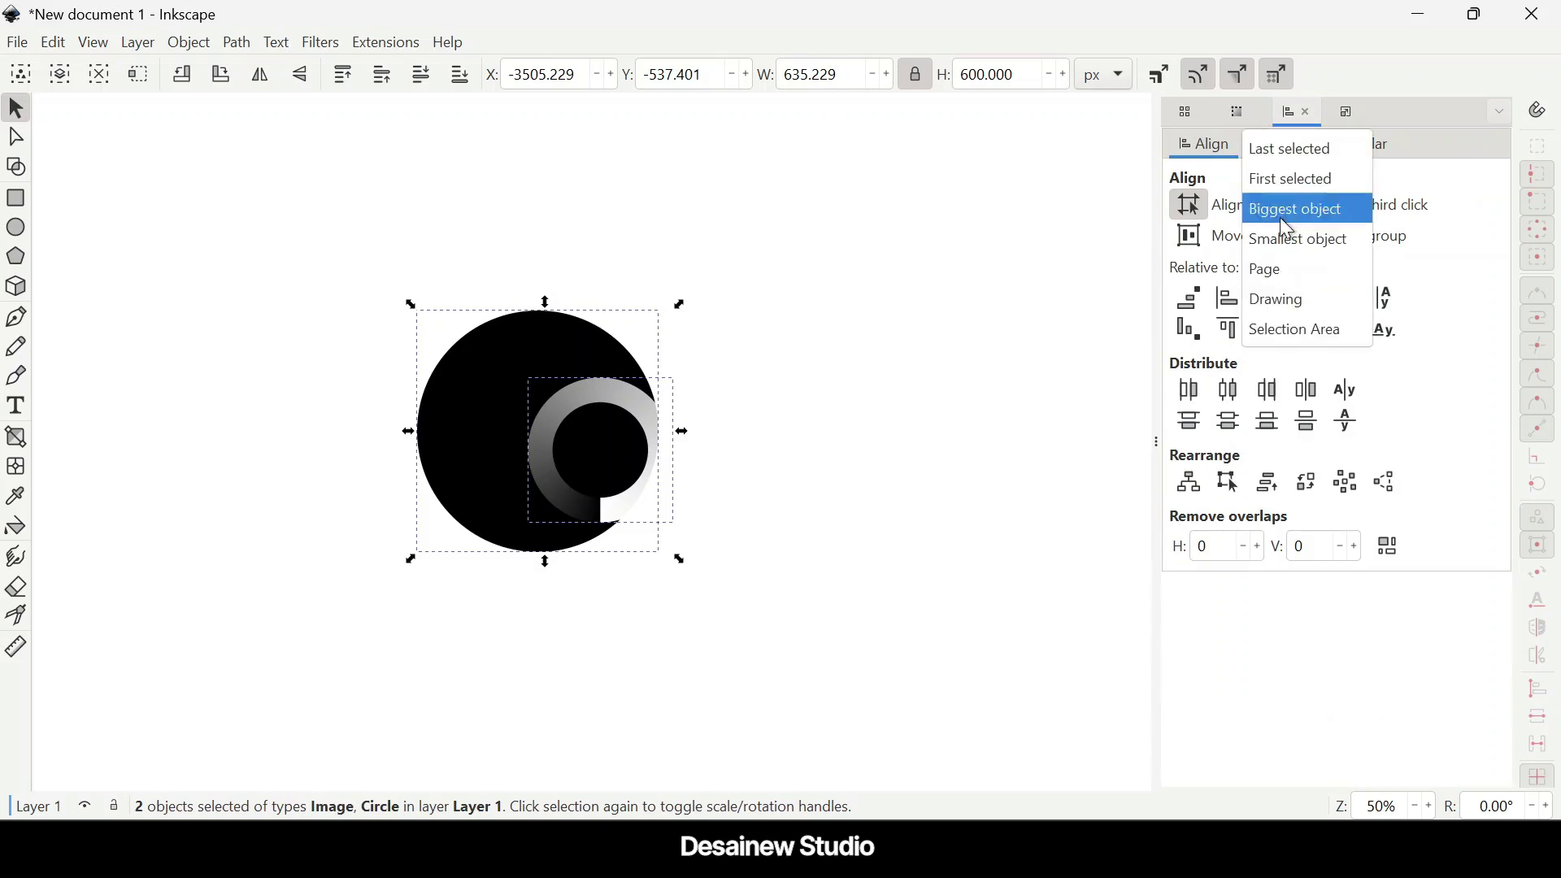
{"action": "left_click", "coordinate": [1276, 148]}
{"action": "left_click", "coordinate": [1275, 307]}
{"action": "left_click", "coordinate": [1267, 330]}
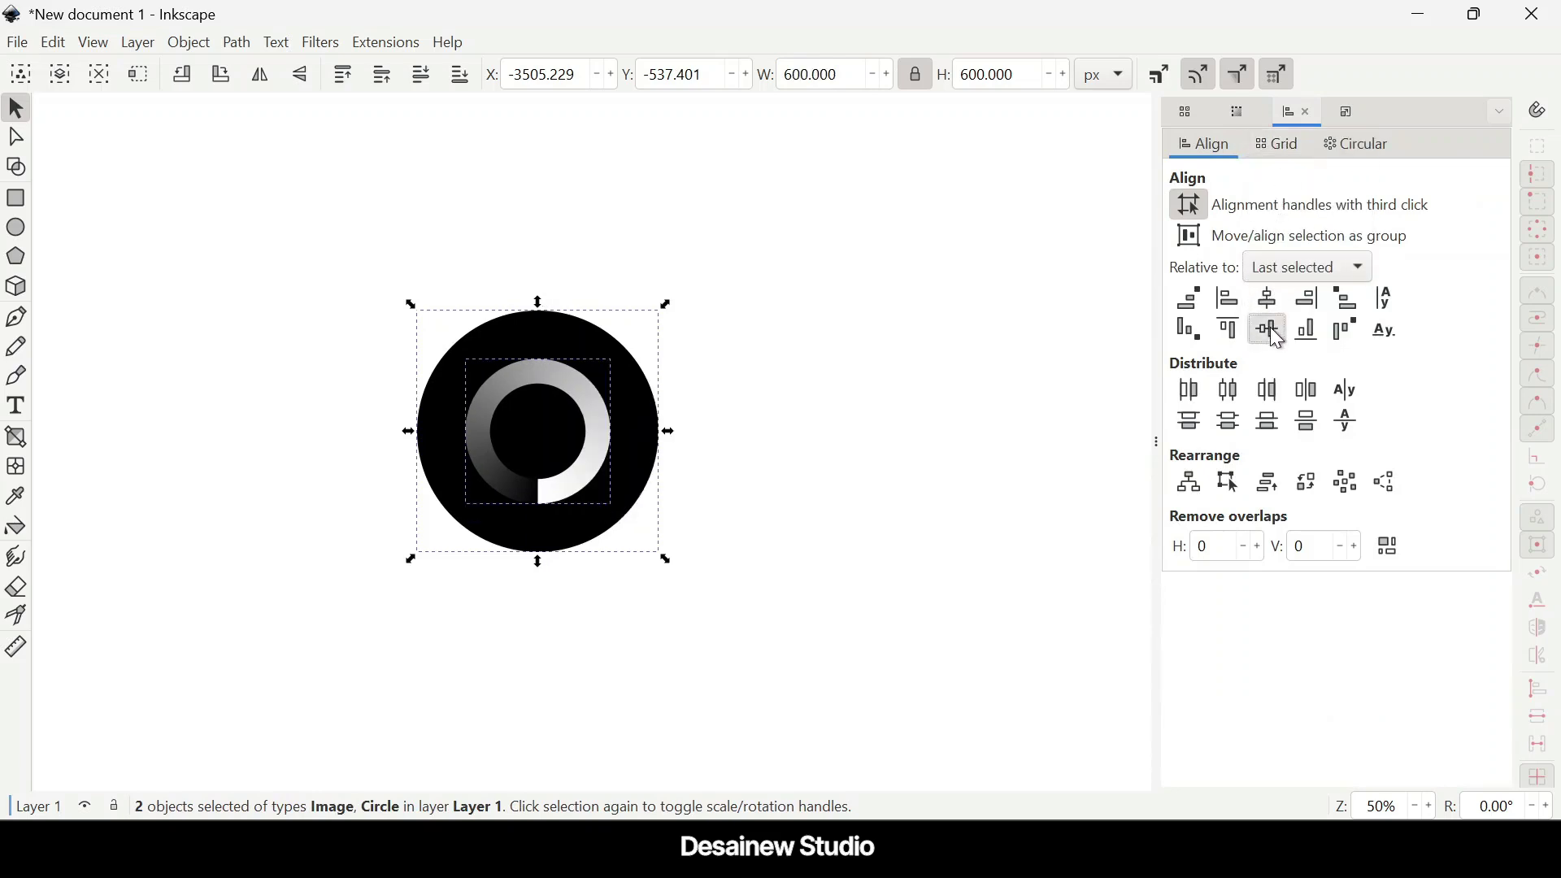
Step: Group the black circle and the ring image
{"action": "left_click", "coordinate": [657, 494]}
{"action": "left_click_drag", "start_coordinate": [314, 167], "coordinate": [722, 638]}
{"action": "left_click", "coordinate": [188, 44]}
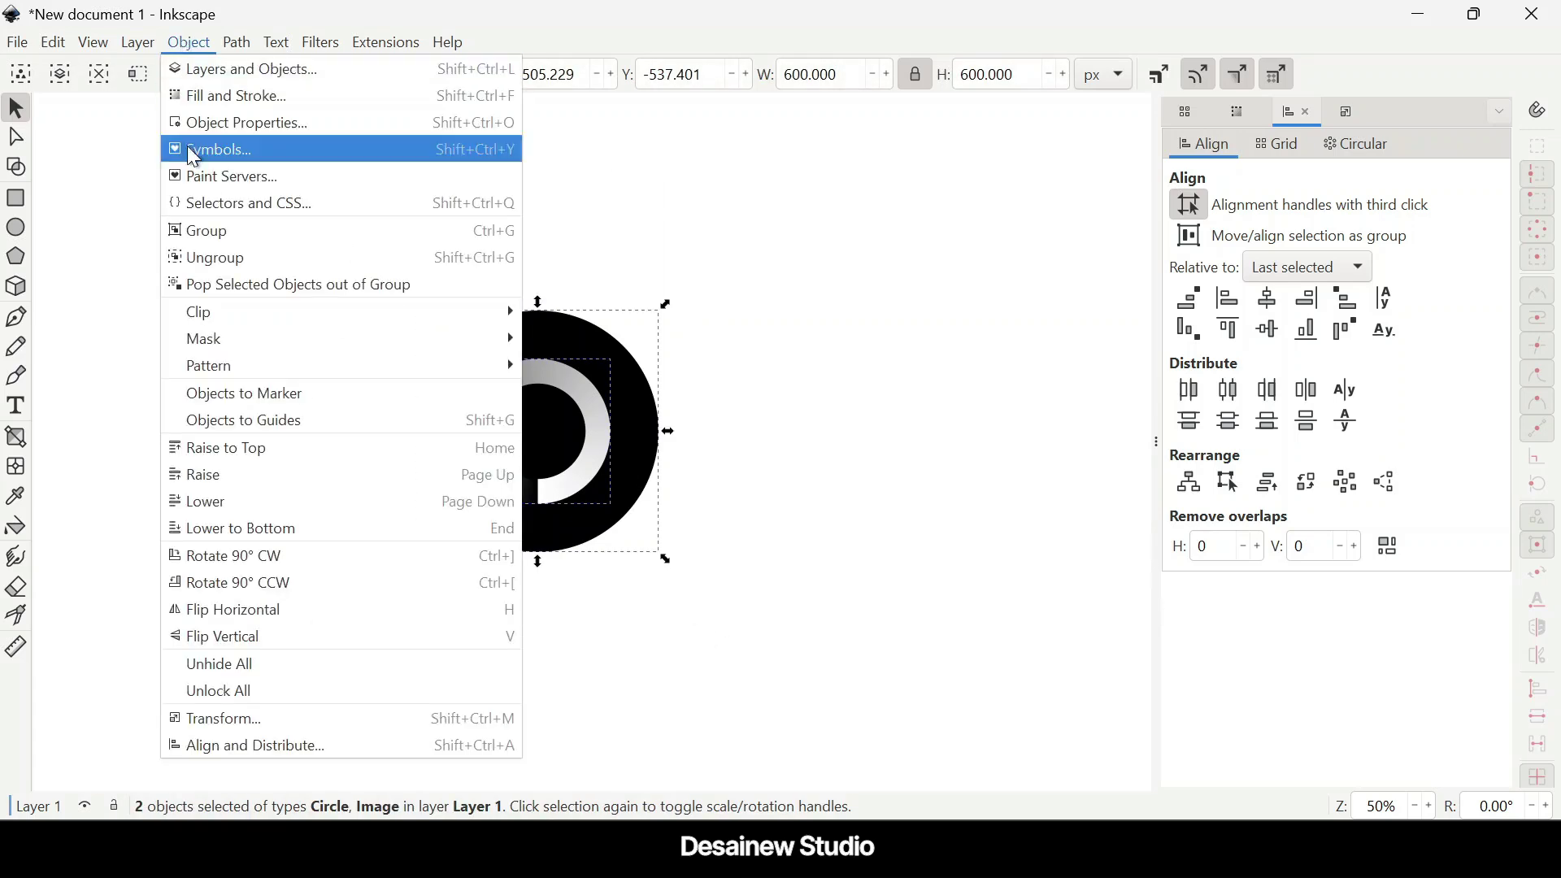
{"action": "left_click", "coordinate": [217, 228]}
Step: Move the group far up and left of the page, to about X -10597, Y -4326 px
{"action": "scroll", "coordinate": [755, 421], "scroll_direction": "down", "scroll_amount": 3, "text": "ctrl"}
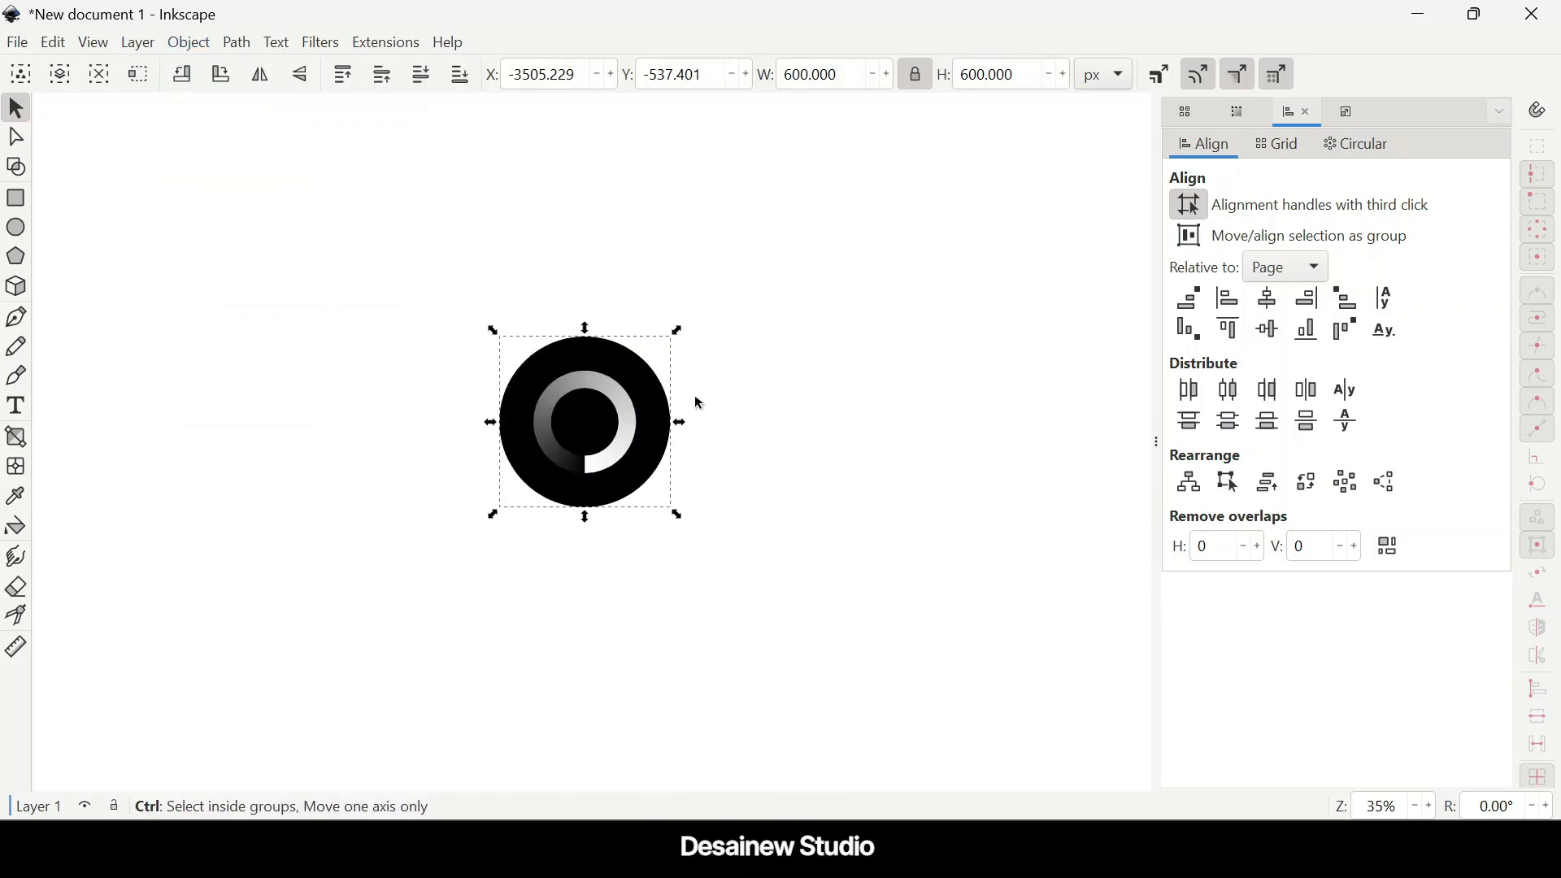
{"action": "scroll", "coordinate": [569, 455], "scroll_direction": "up", "scroll_amount": 3}
{"action": "left_click_drag", "start_coordinate": [517, 511], "coordinate": [203, 291]}
{"action": "left_click_drag", "start_coordinate": [200, 288], "coordinate": [126, 424]}
{"action": "left_click_drag", "start_coordinate": [129, 426], "coordinate": [570, 458]}
{"action": "left_click_drag", "start_coordinate": [469, 468], "coordinate": [321, 405]}
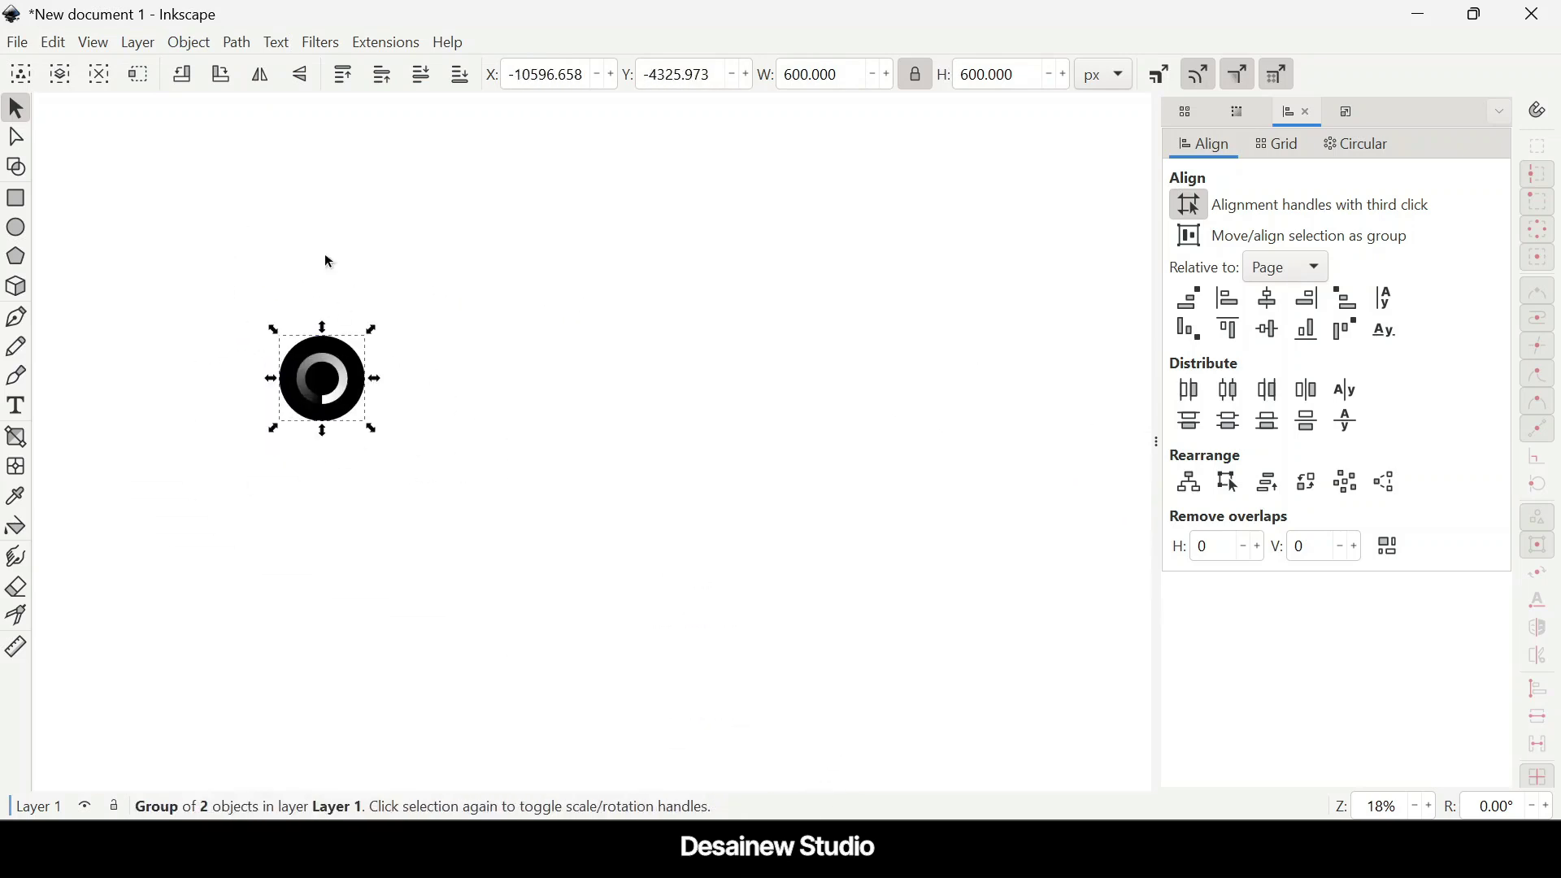
Step: Set up tiled clones of the group with 1 row and 72 columns
{"action": "left_click", "coordinate": [53, 42]}
{"action": "mouse_move", "coordinate": [187, 317]}
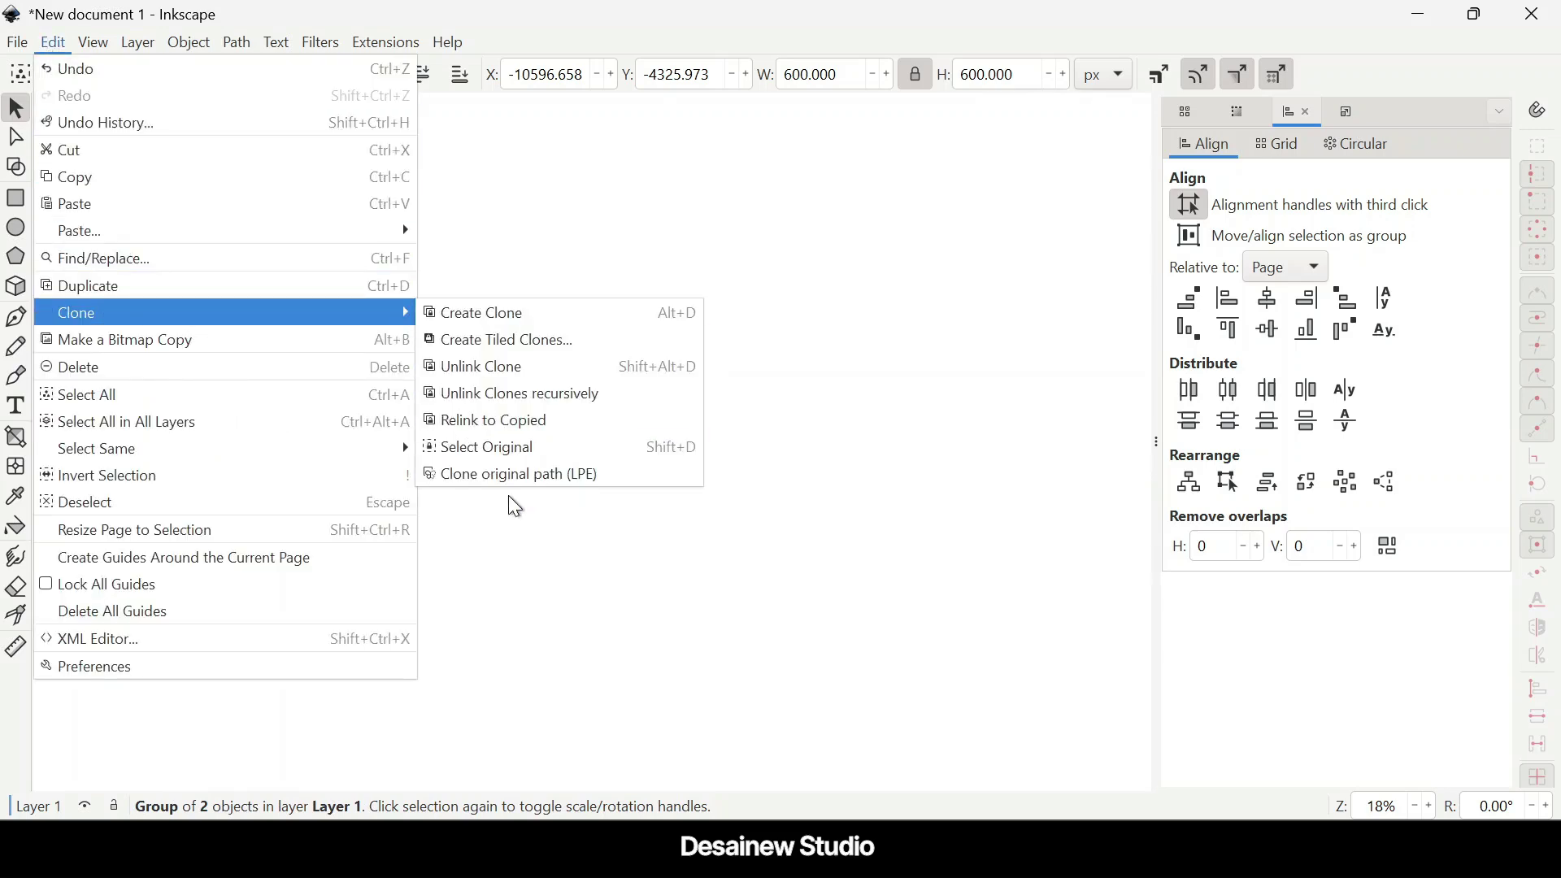
{"action": "left_click", "coordinate": [544, 342]}
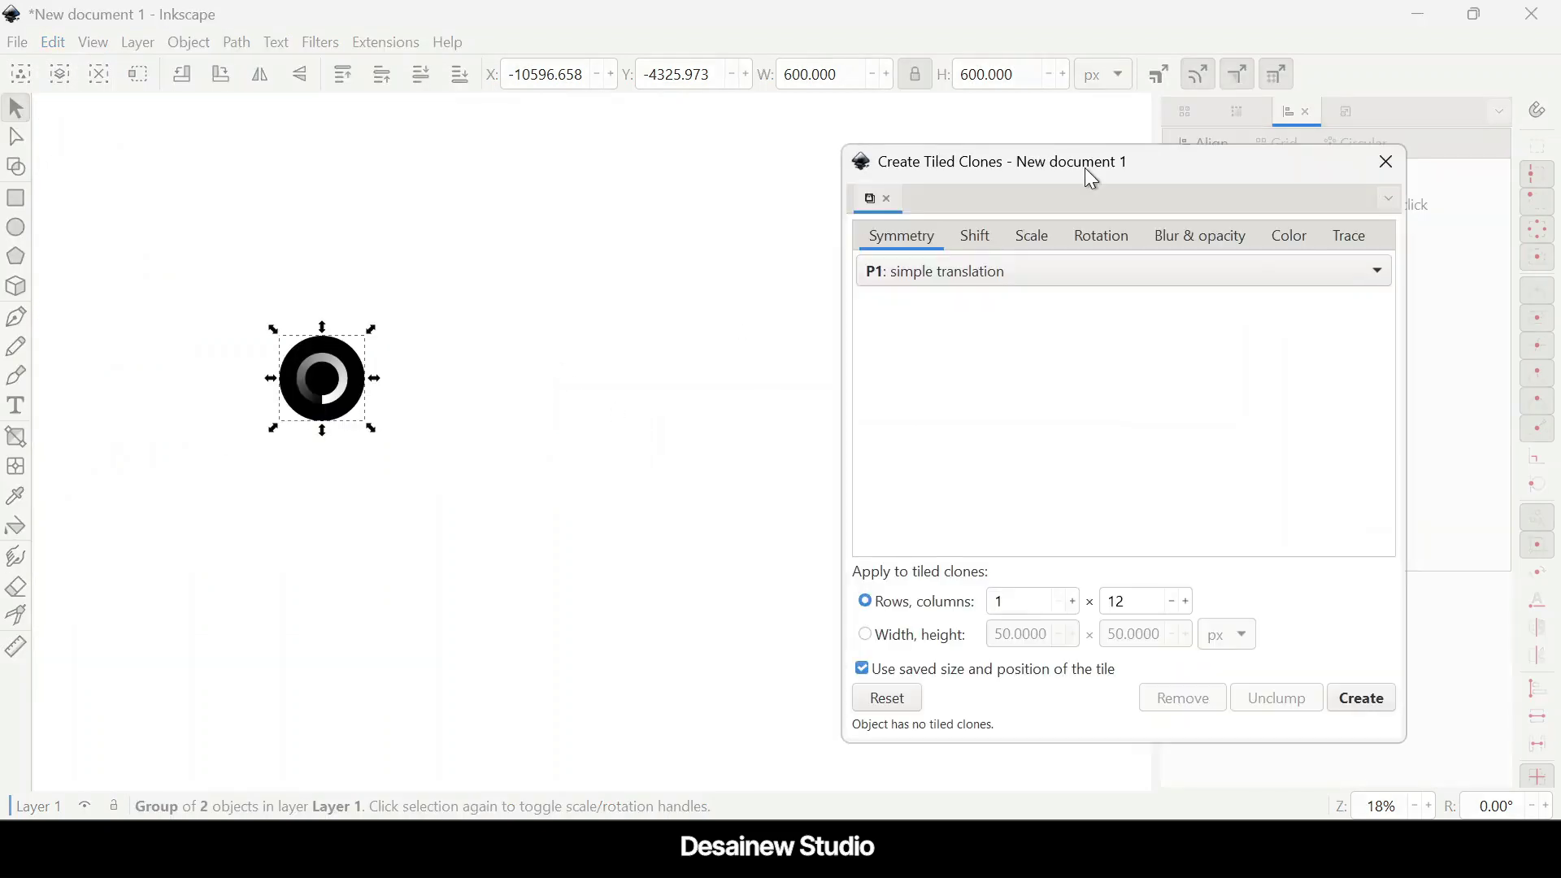
{"action": "left_click", "coordinate": [1029, 602]}
{"action": "key", "text": "ctrl+a"}
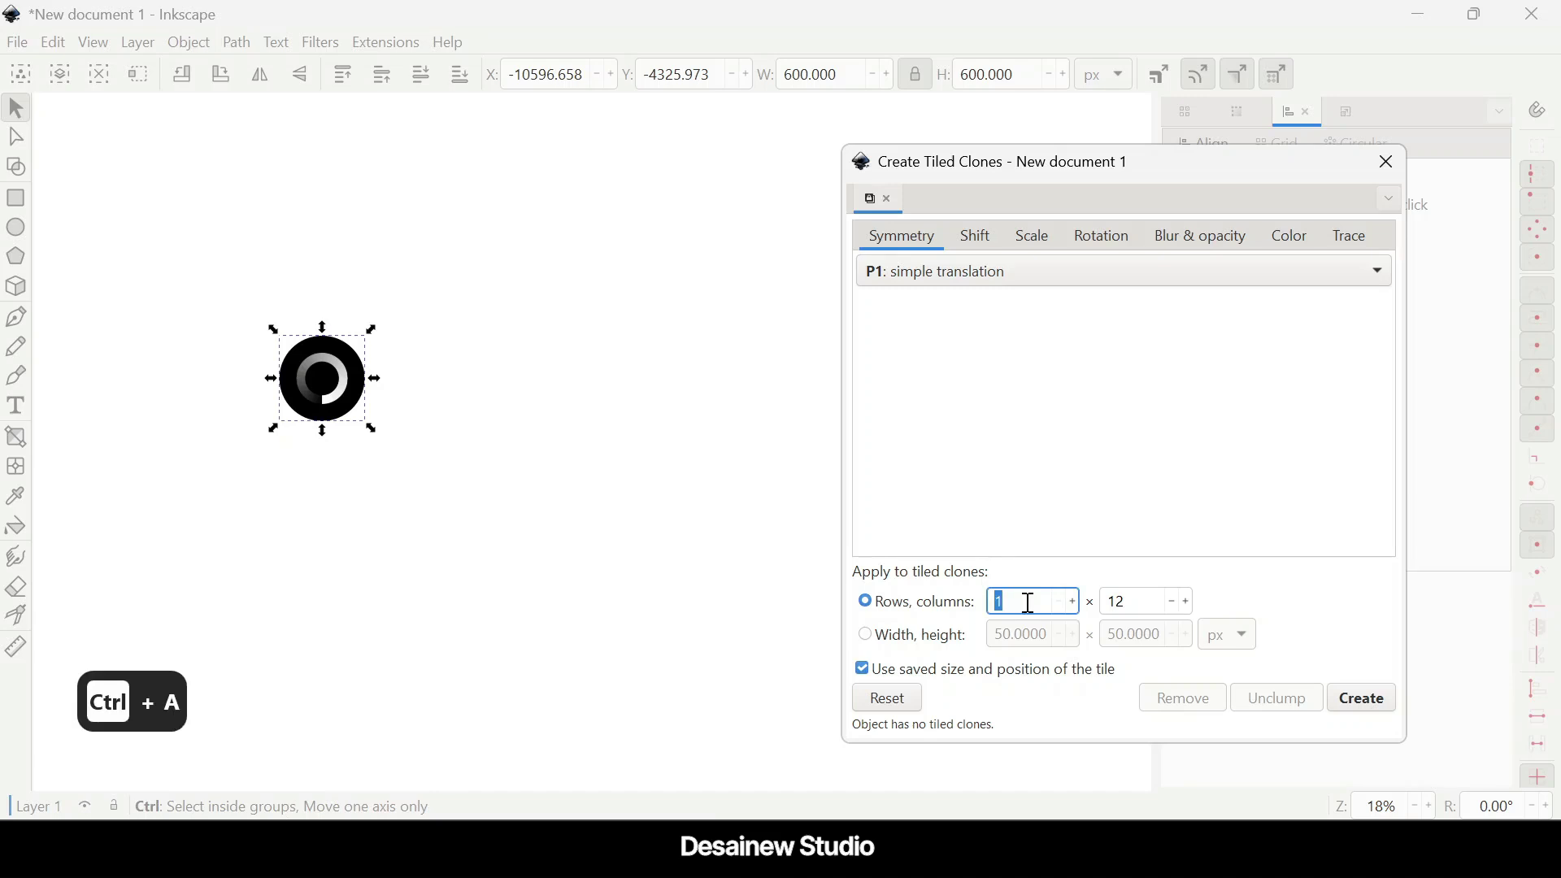
{"action": "type", "text": "1"}
{"action": "left_click", "coordinate": [1141, 604]}
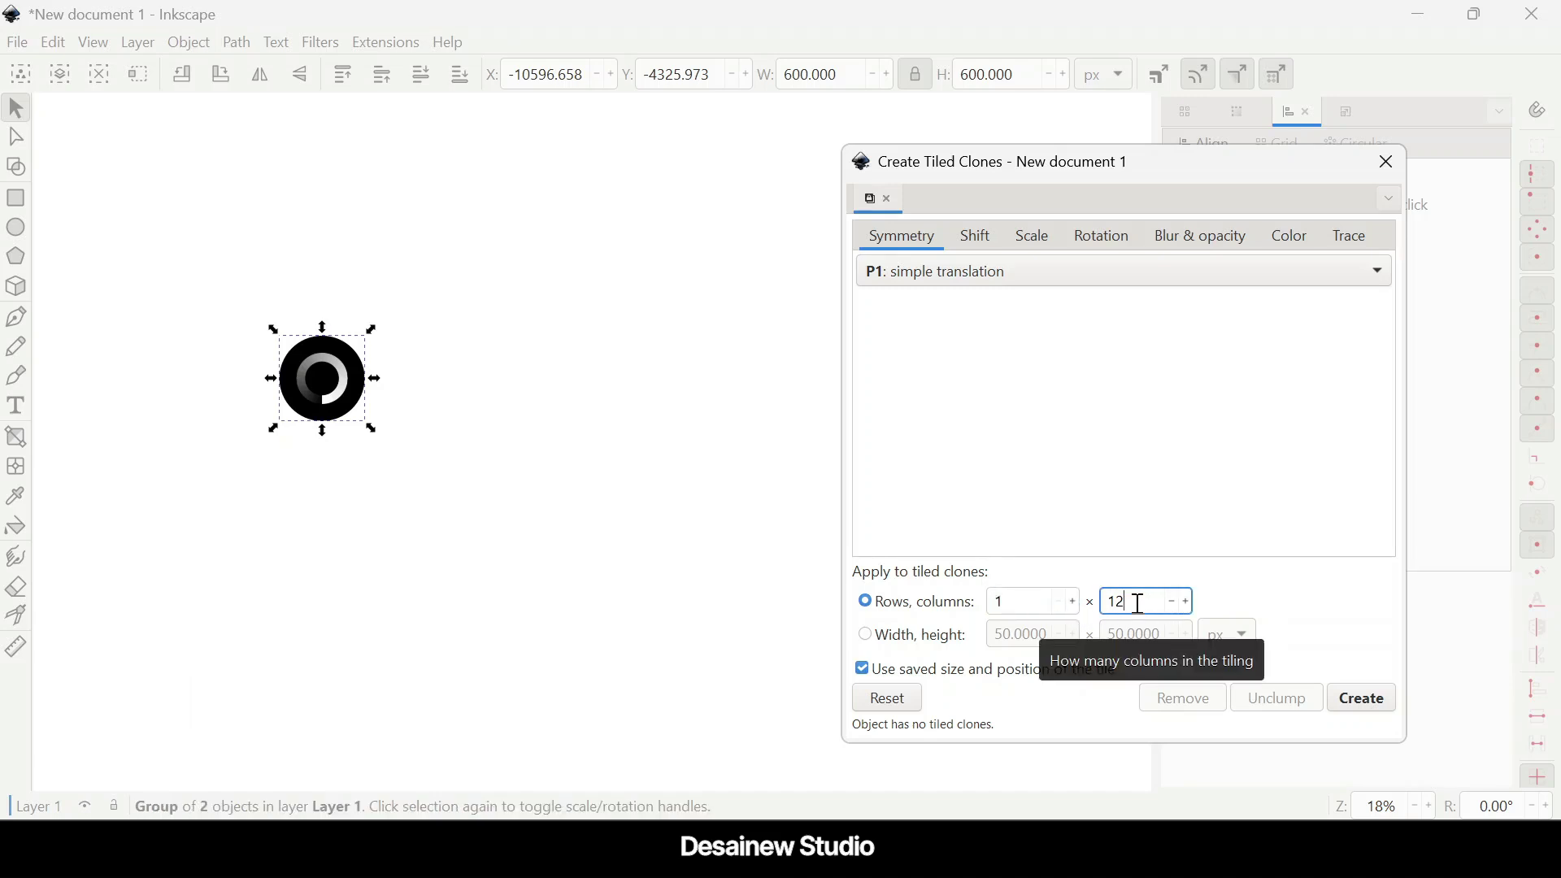
{"action": "key", "text": "ctrl+a"}
{"action": "type", "text": "72"}
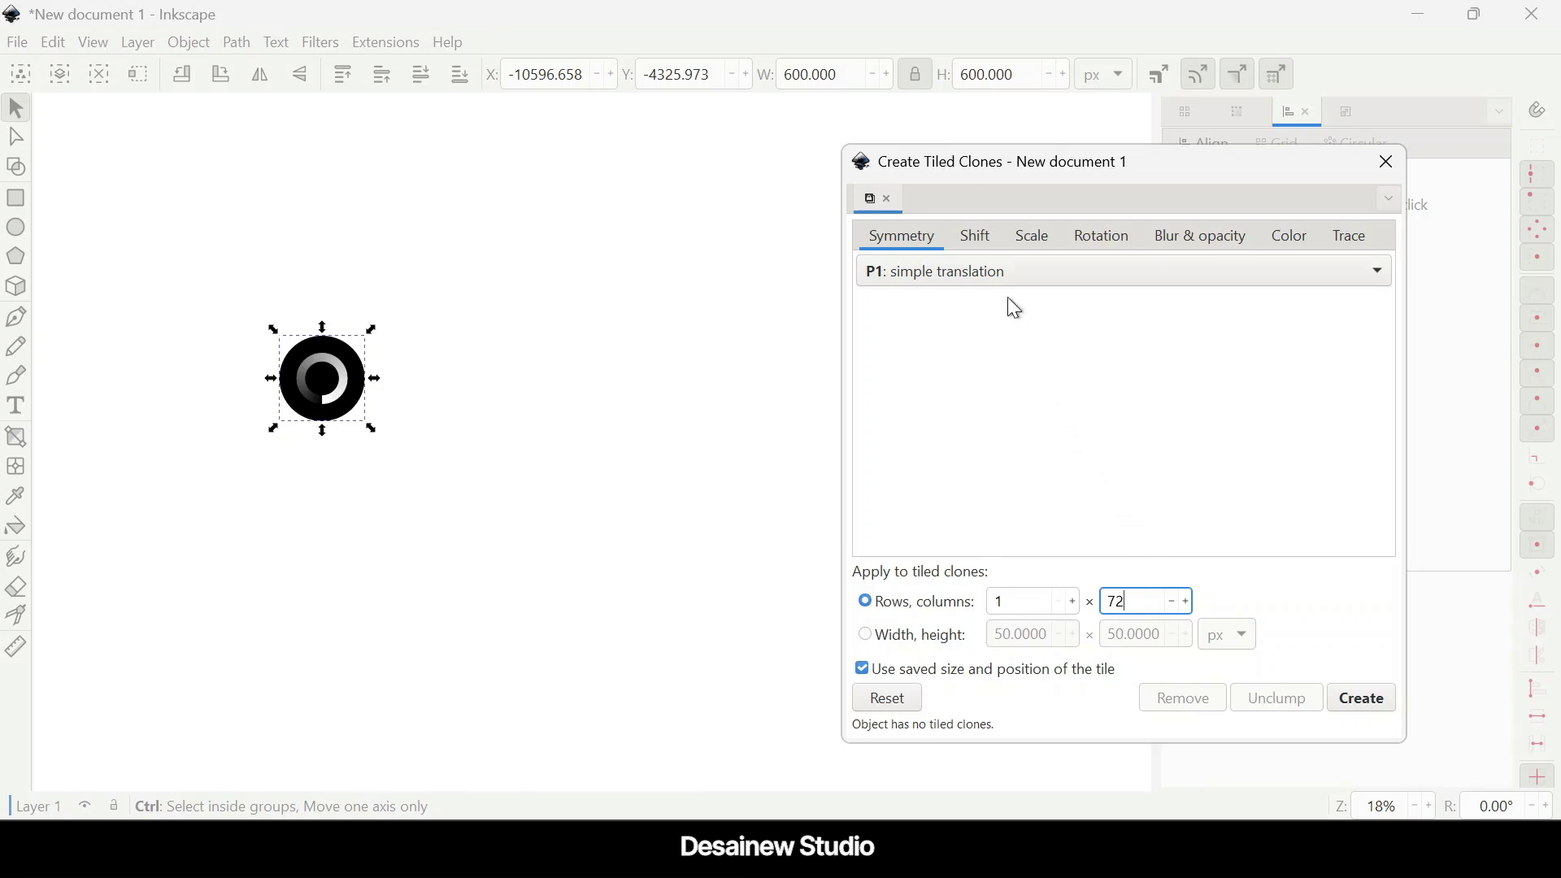
Step: Set the tiled clones' rotation angle to 5° per column
{"action": "left_click", "coordinate": [988, 231]}
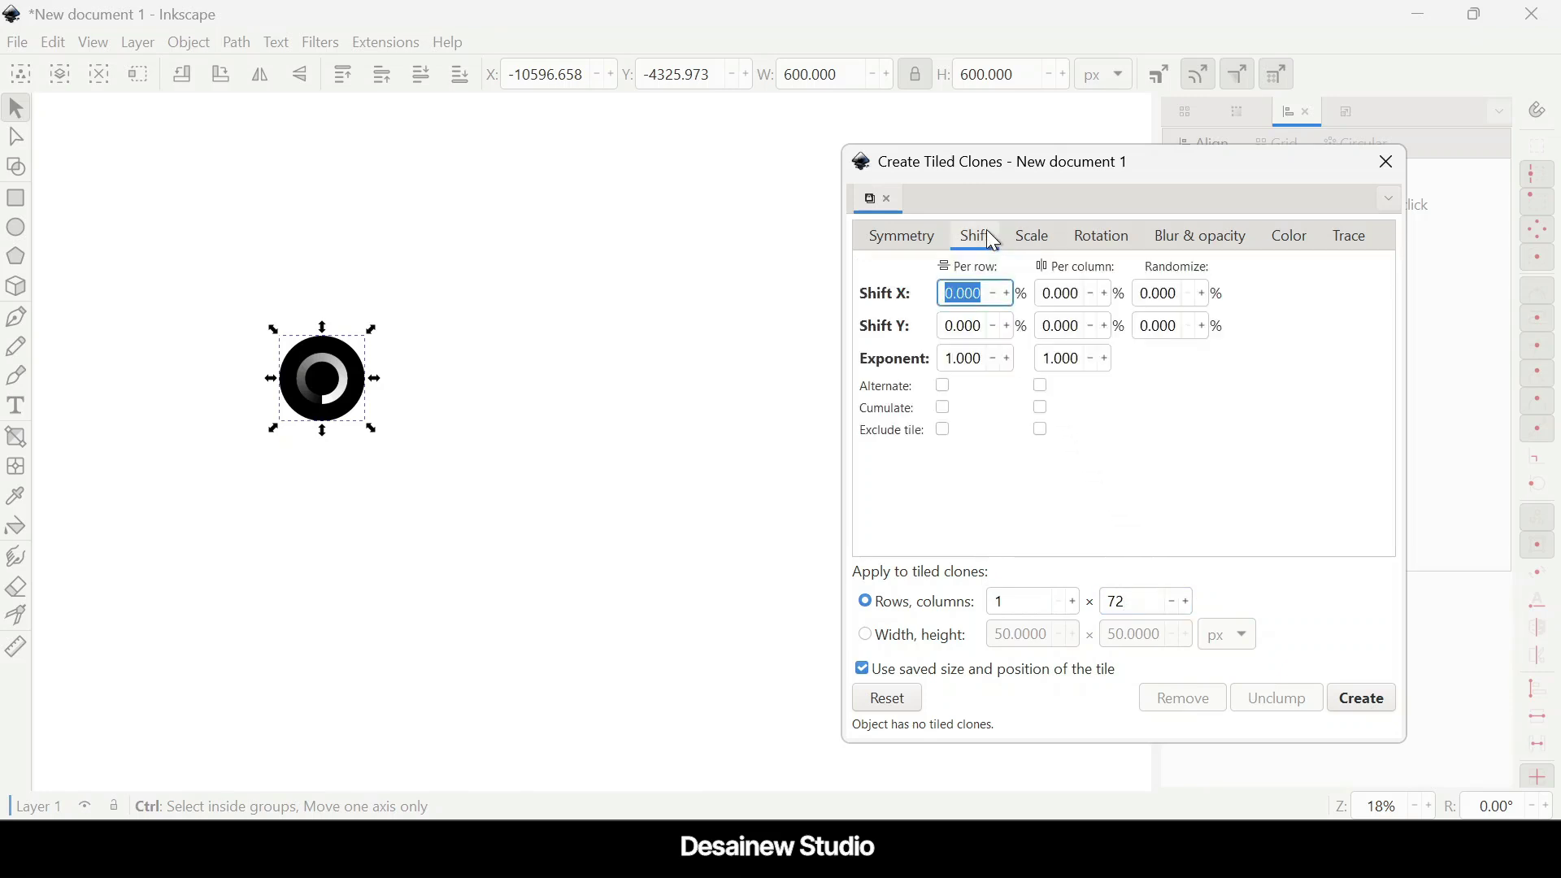
{"action": "left_click", "coordinate": [1038, 236]}
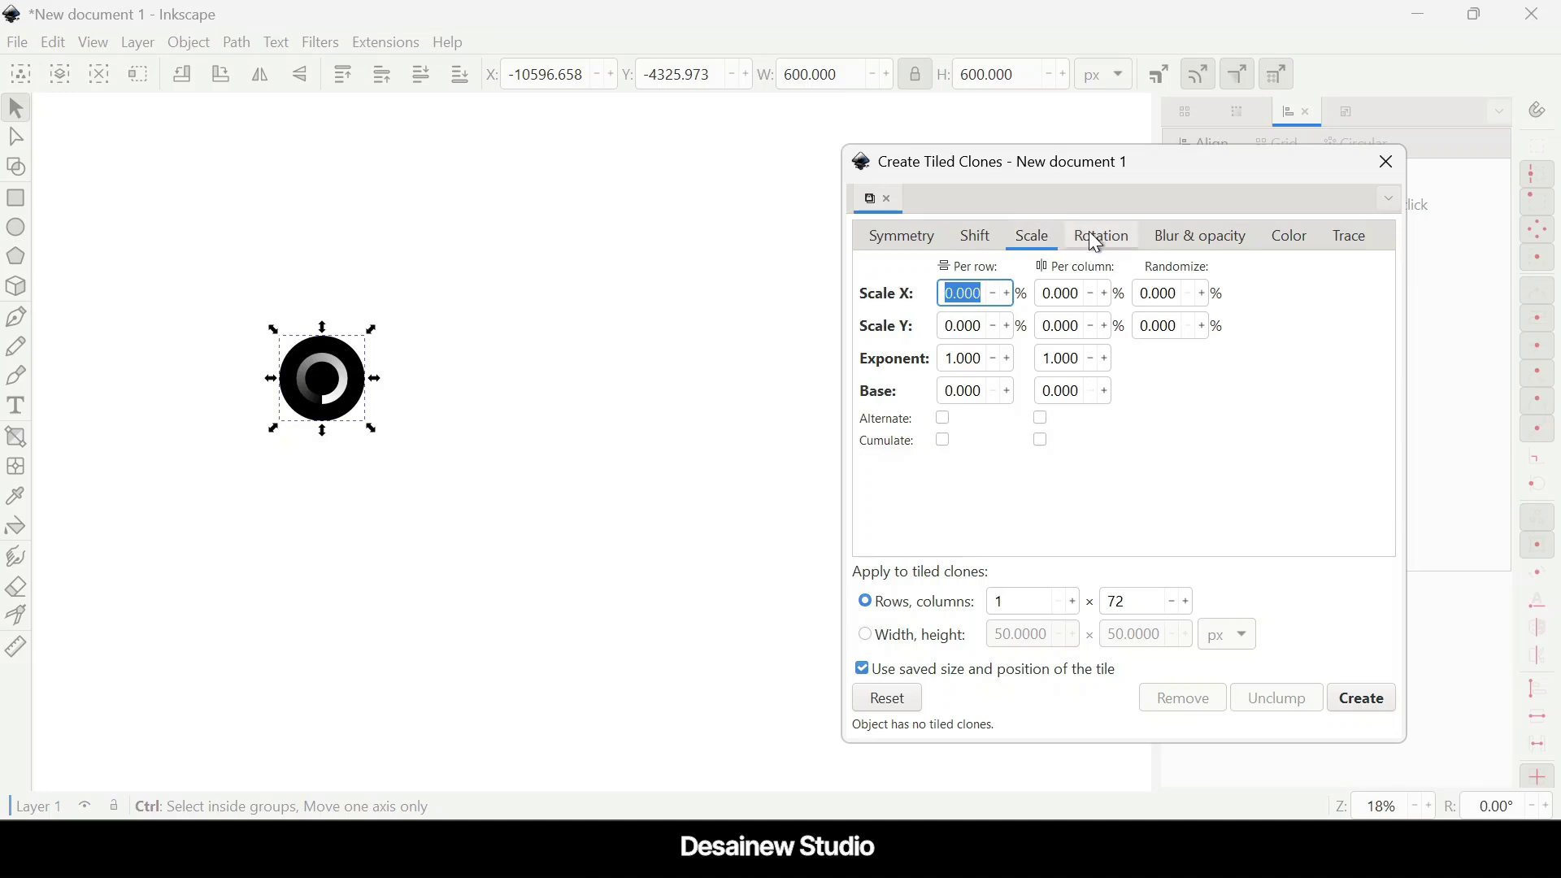
{"action": "left_click", "coordinate": [1098, 234]}
{"action": "left_click", "coordinate": [1062, 292]}
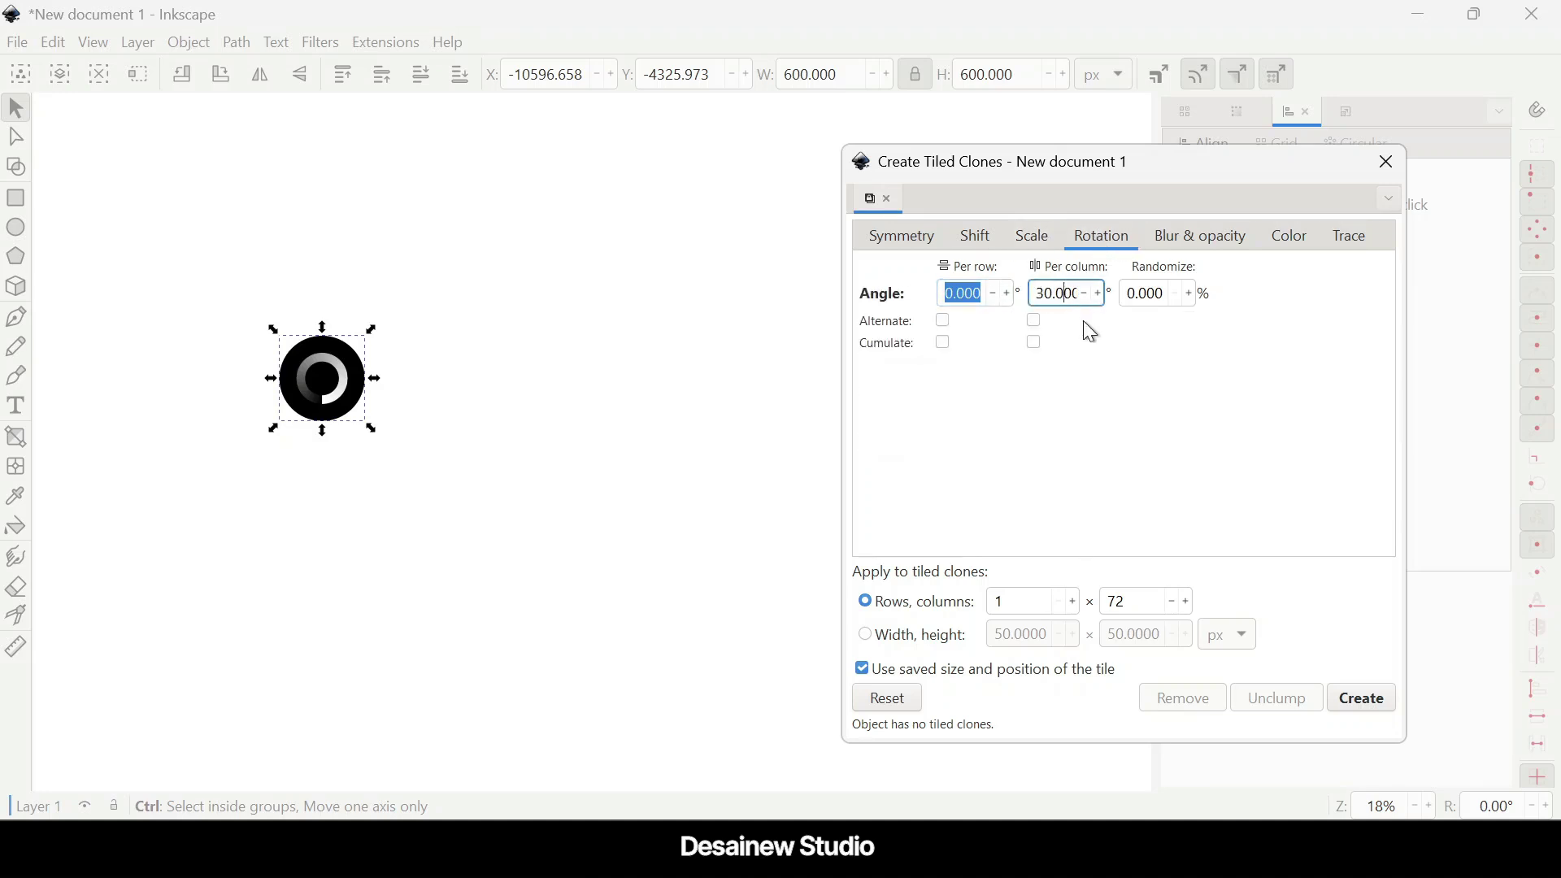
{"action": "key", "text": "ctrl+a"}
{"action": "type", "text": "5"}
Step: Create the row of tiled clones from the group and close the tiled clones dialog
{"action": "left_click", "coordinate": [1136, 604]}
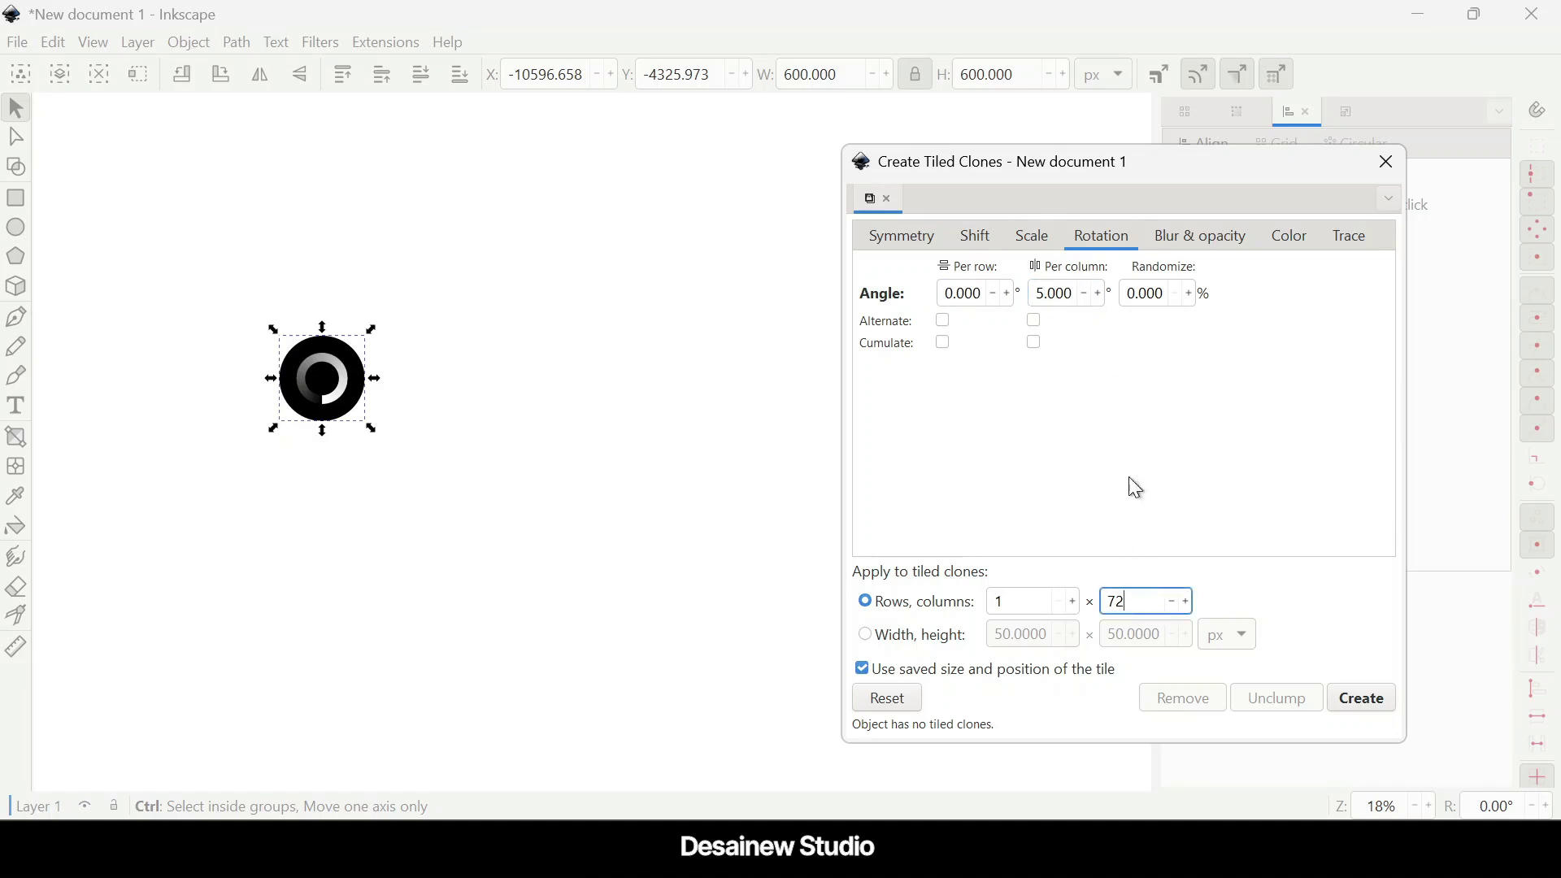
{"action": "left_click", "coordinate": [1026, 603]}
{"action": "left_click", "coordinate": [1119, 606]}
{"action": "left_click", "coordinate": [1055, 291]}
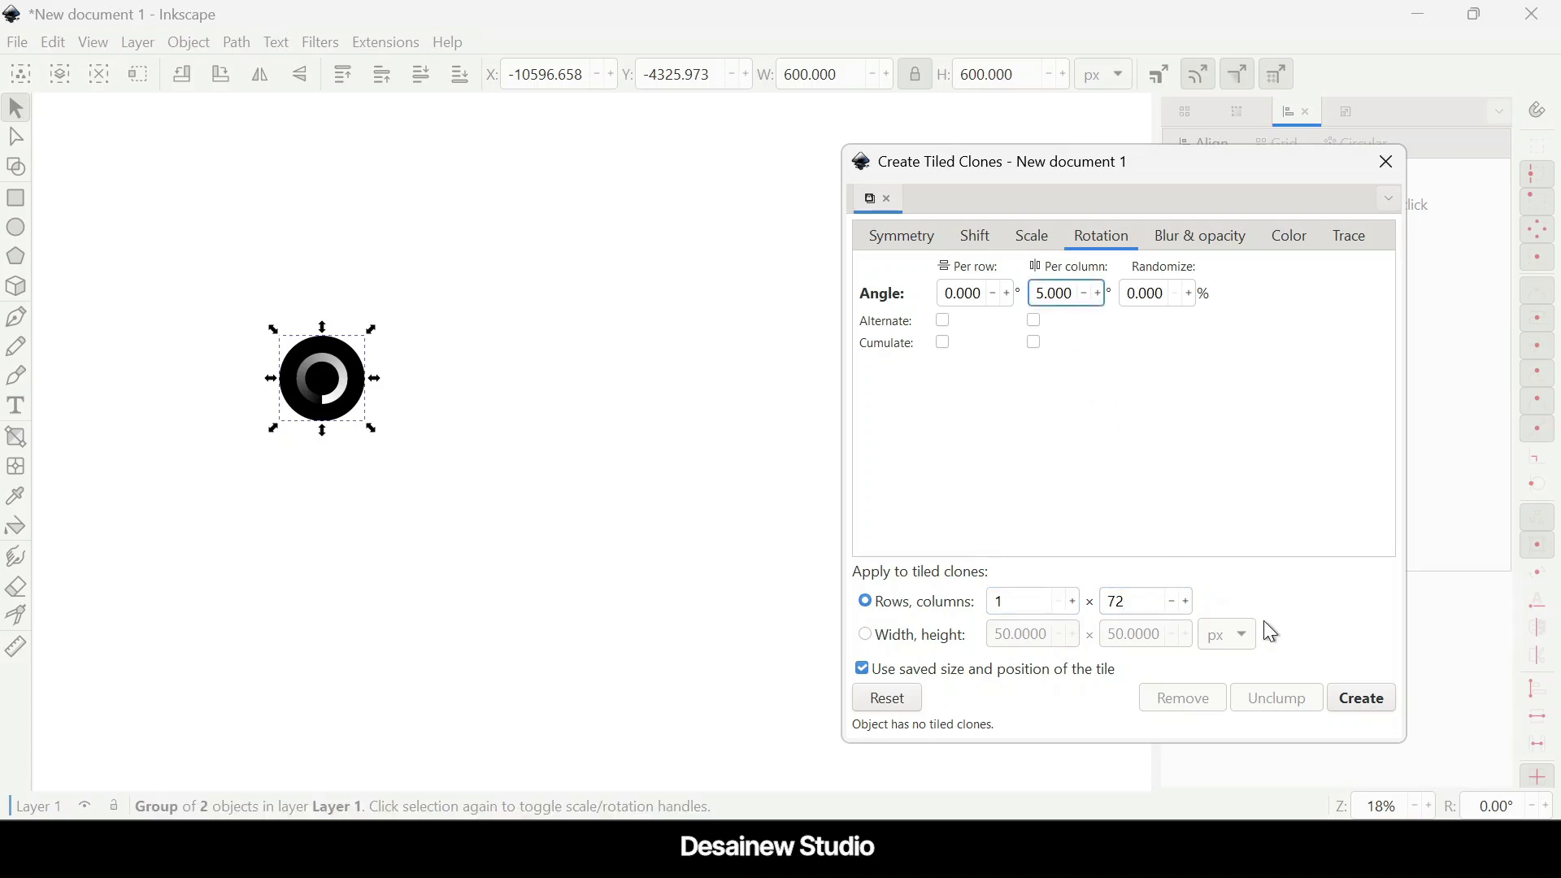
{"action": "left_click", "coordinate": [1348, 698]}
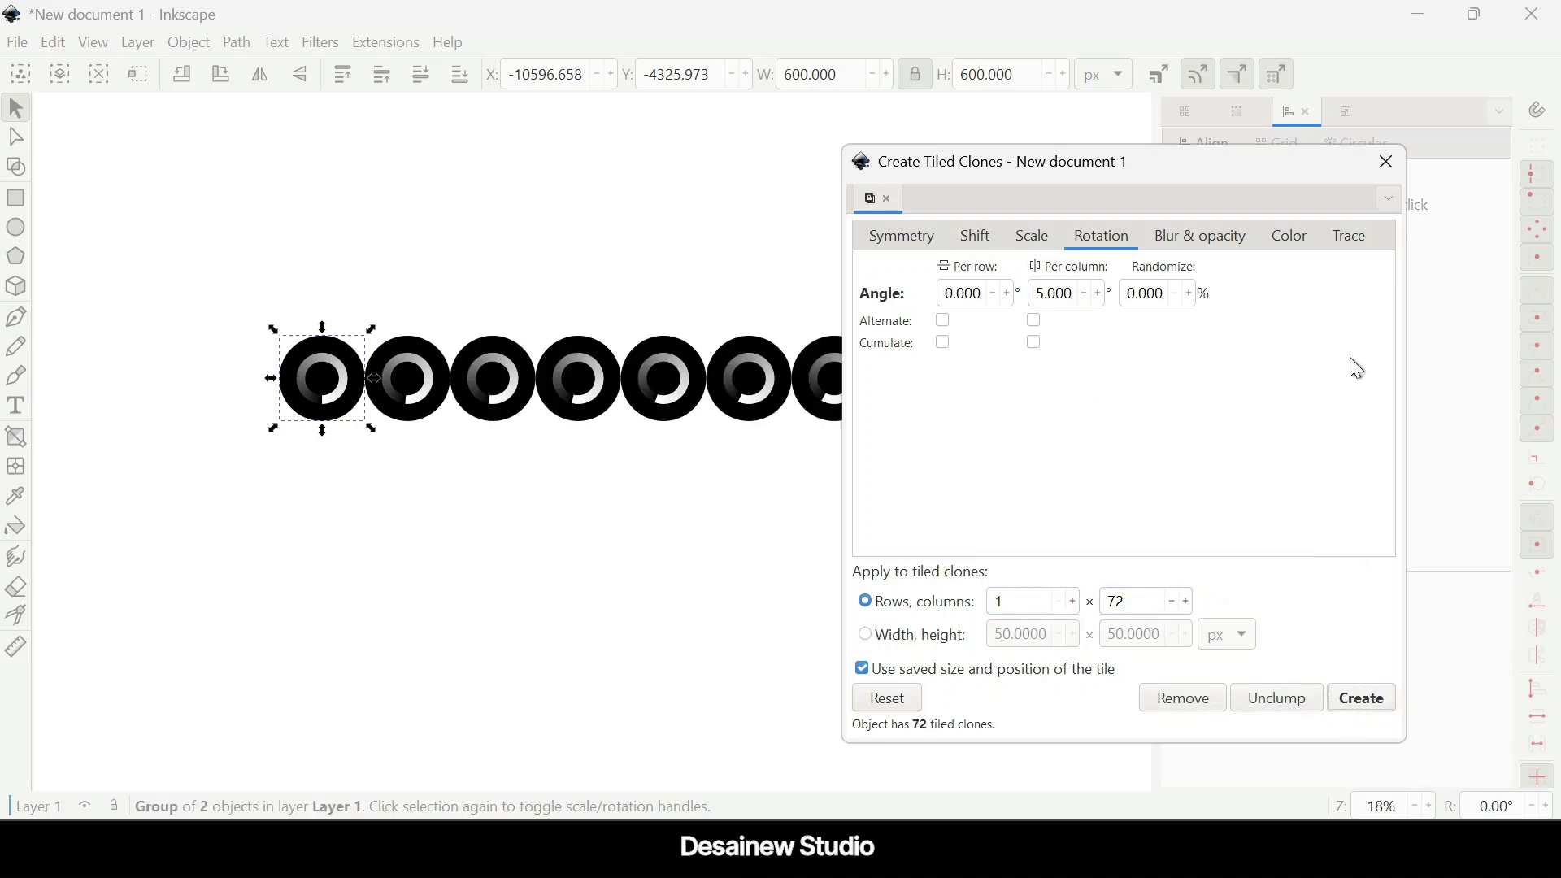
{"action": "left_click", "coordinate": [1388, 163]}
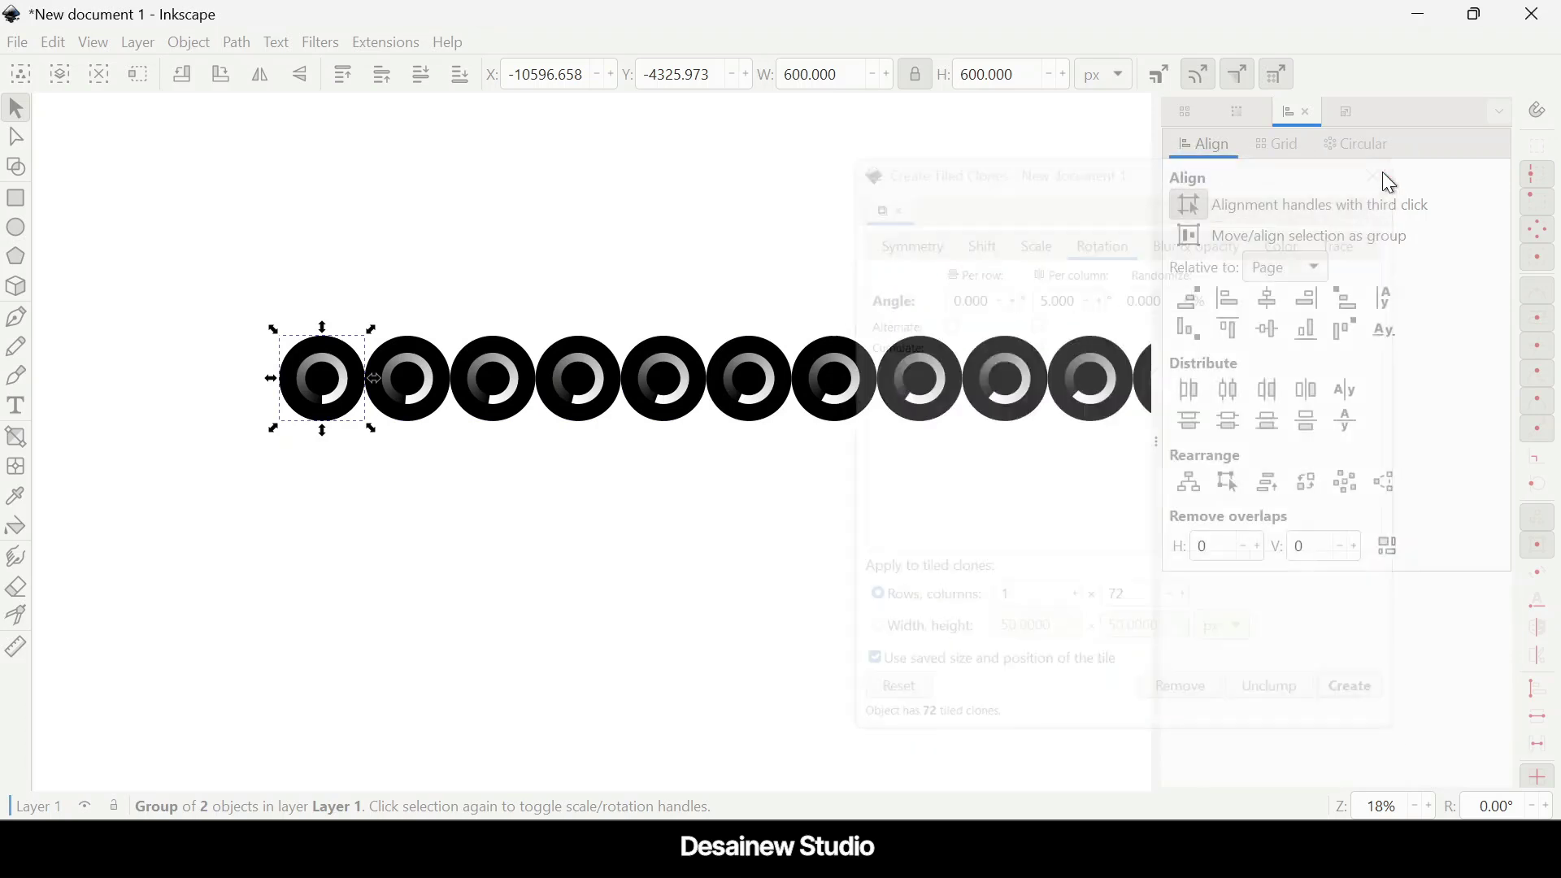
{"action": "scroll", "coordinate": [652, 530], "scroll_direction": "down", "scroll_amount": 2}
{"action": "scroll", "coordinate": [578, 512], "scroll_direction": "down", "scroll_amount": 3}
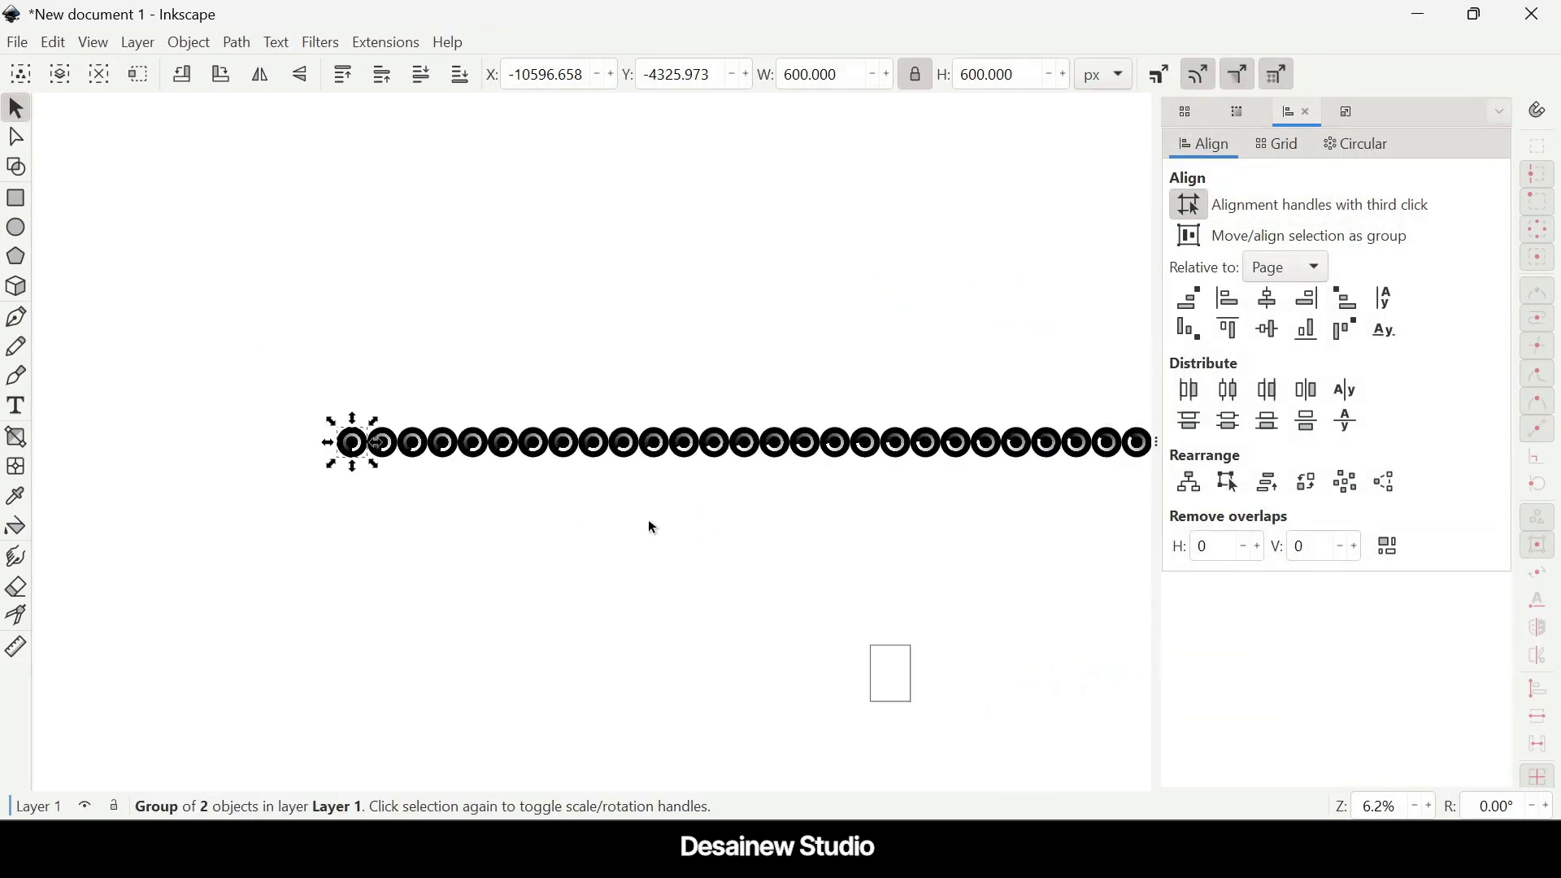
Step: Move the duplicate clone off the first circle of the row and delete it, leaving the original group in place
{"action": "scroll", "coordinate": [665, 534], "scroll_direction": "down", "scroll_amount": 4}
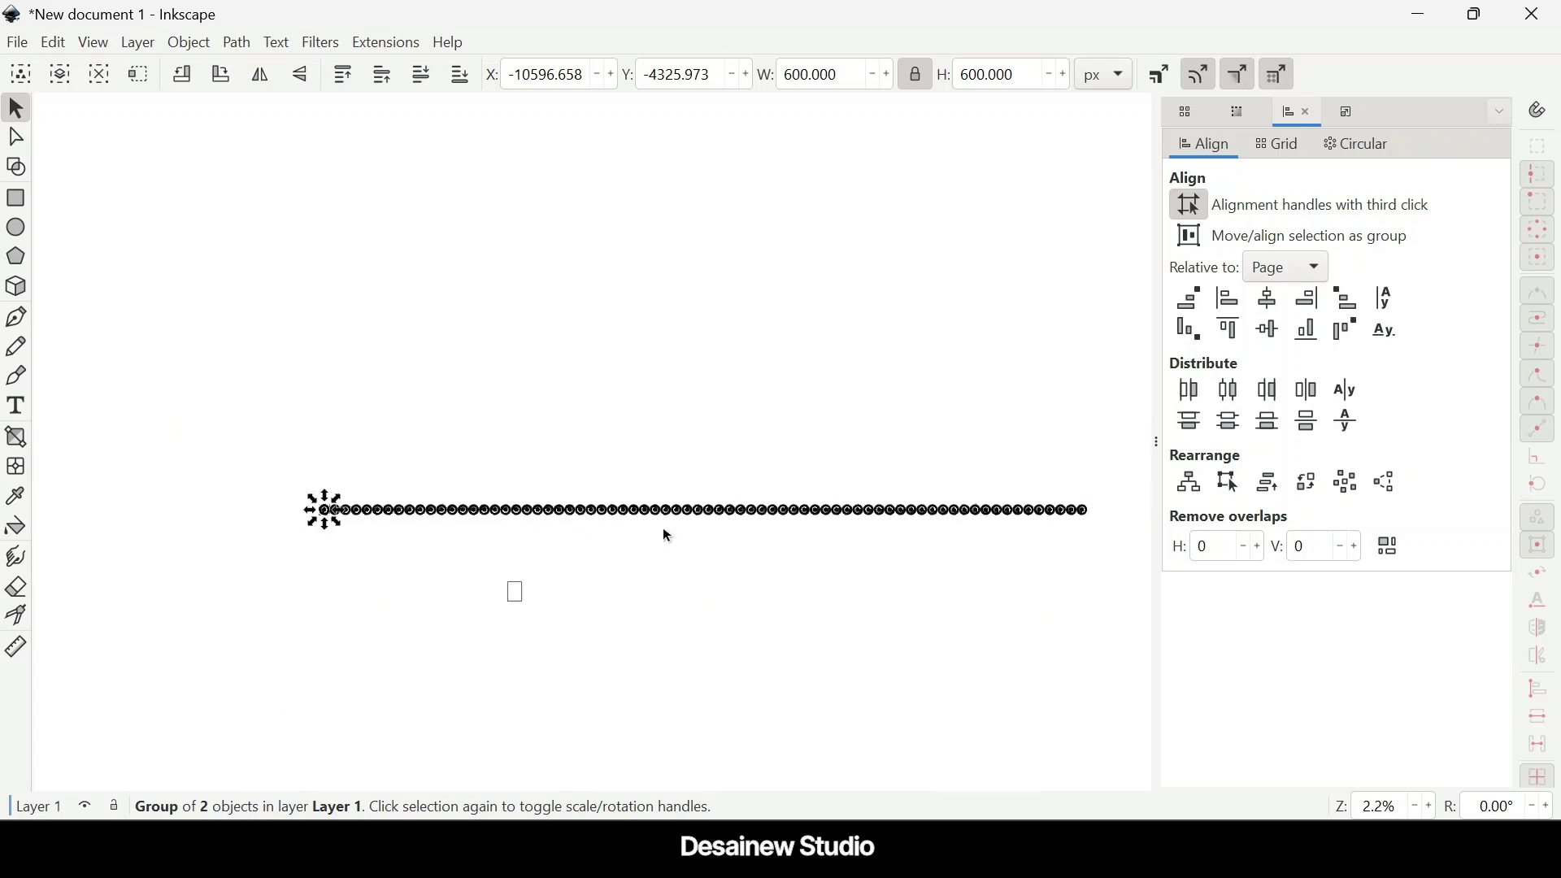
{"action": "scroll", "coordinate": [488, 505], "scroll_direction": "up", "scroll_amount": 5}
{"action": "scroll", "coordinate": [572, 500], "scroll_direction": "up", "scroll_amount": 4}
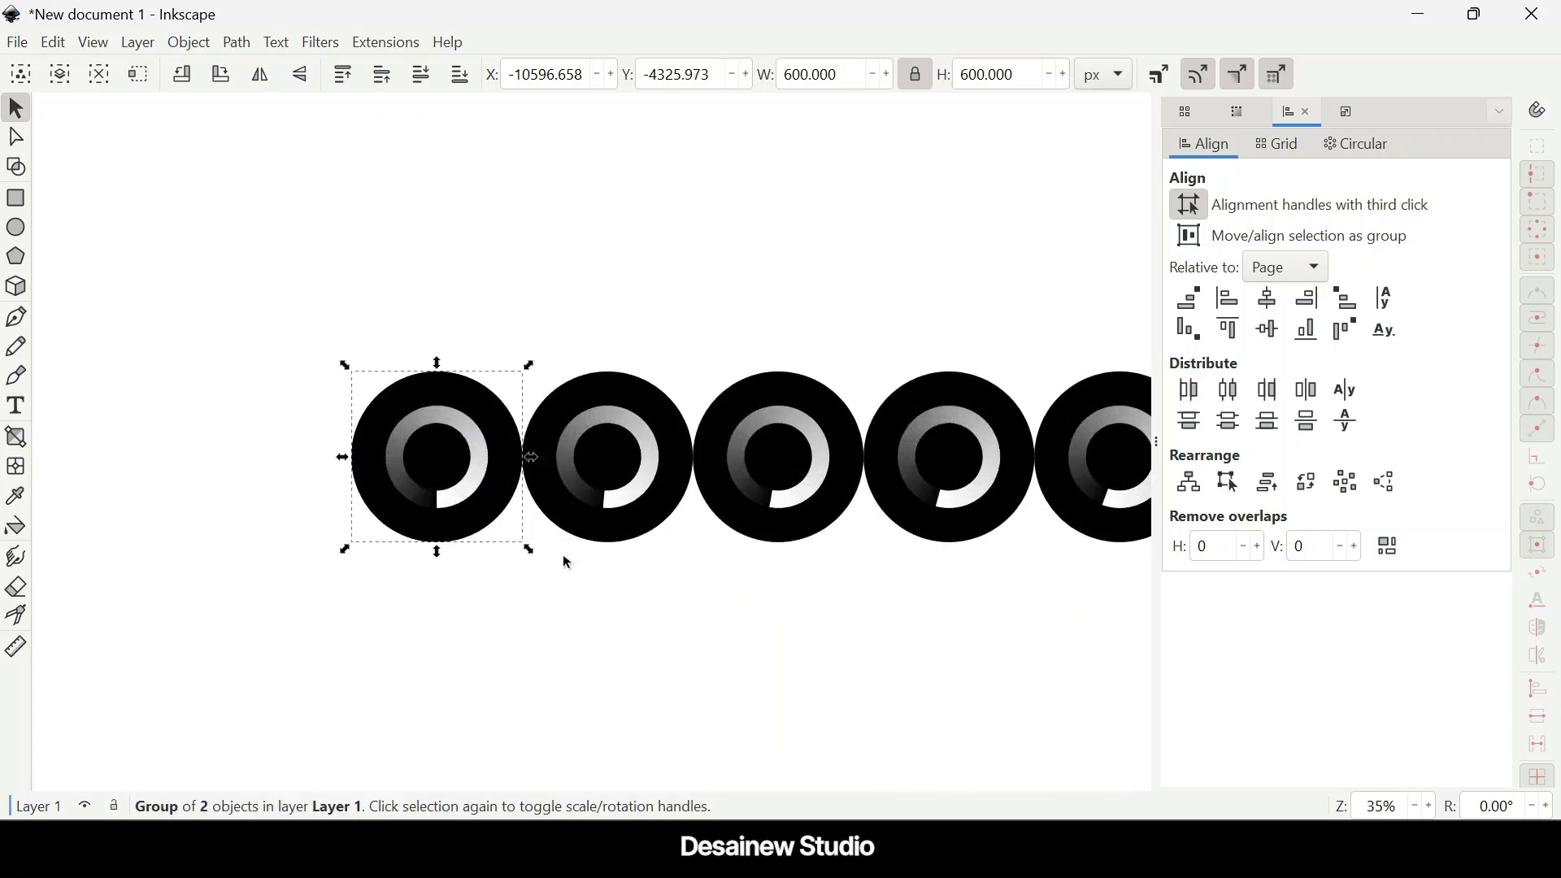
{"action": "left_click", "coordinate": [477, 583]}
{"action": "scroll", "coordinate": [476, 583], "scroll_direction": "down", "scroll_amount": 2}
{"action": "left_click_drag", "start_coordinate": [459, 513], "coordinate": [466, 373]}
{"action": "left_click_drag", "start_coordinate": [561, 480], "coordinate": [617, 342]}
{"action": "key", "text": "ctrl+z"}
{"action": "left_click_drag", "start_coordinate": [356, 214], "coordinate": [567, 408]}
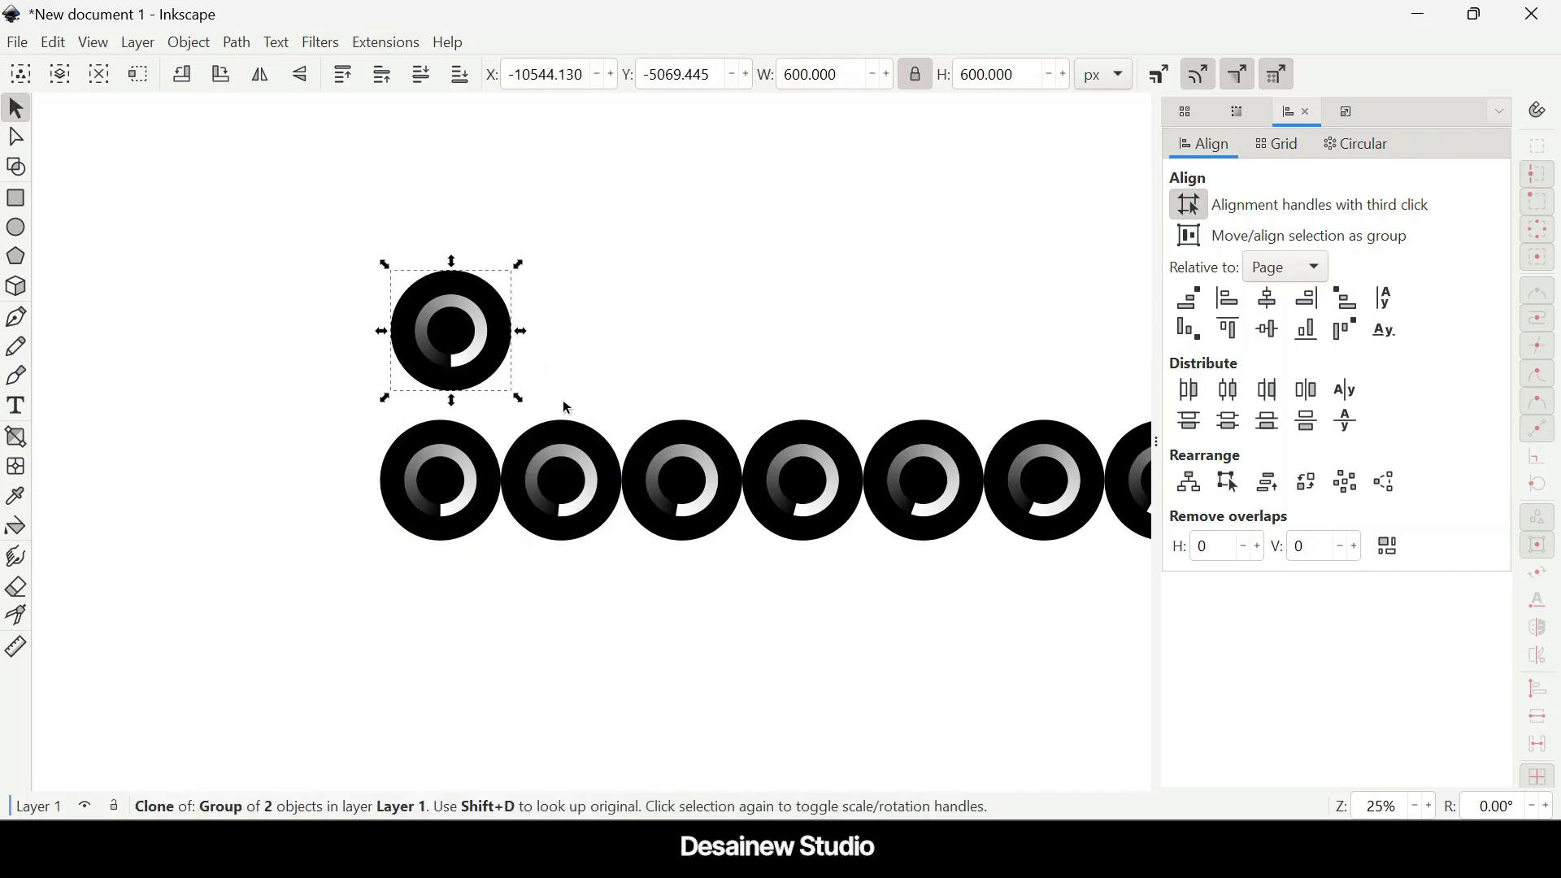
{"action": "key", "text": "Delete"}
Step: Draw a black rectangle about 2683 × 1972 px over the start of the circle row and send it behind all the circles
{"action": "scroll", "coordinate": [540, 504], "scroll_direction": "down", "scroll_amount": 2}
{"action": "scroll", "coordinate": [404, 468], "scroll_direction": "down", "scroll_amount": 4}
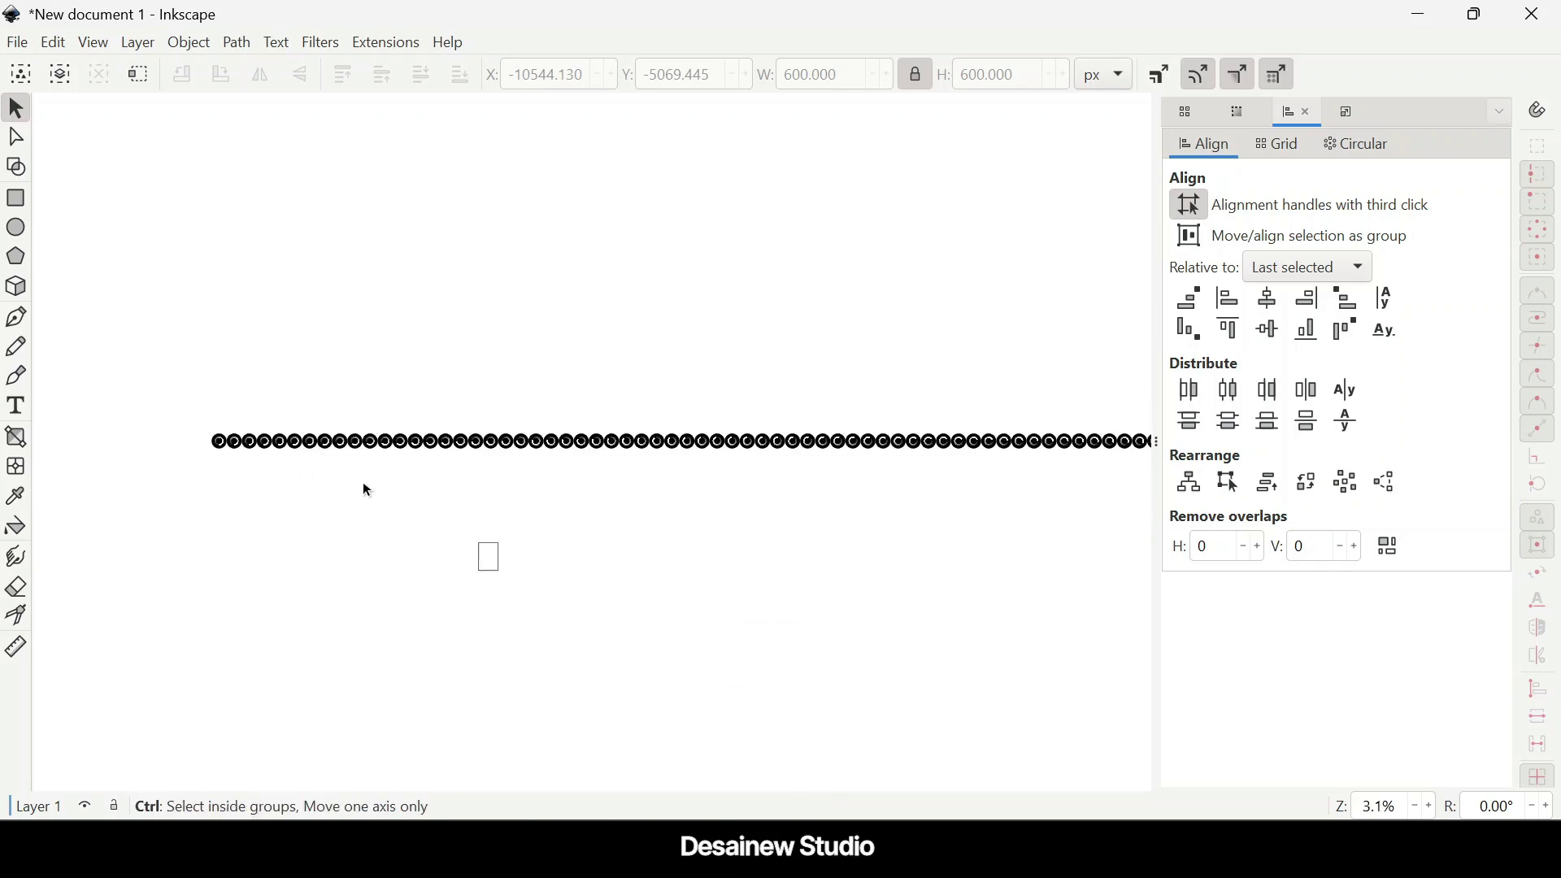
{"action": "left_click", "coordinate": [19, 201]}
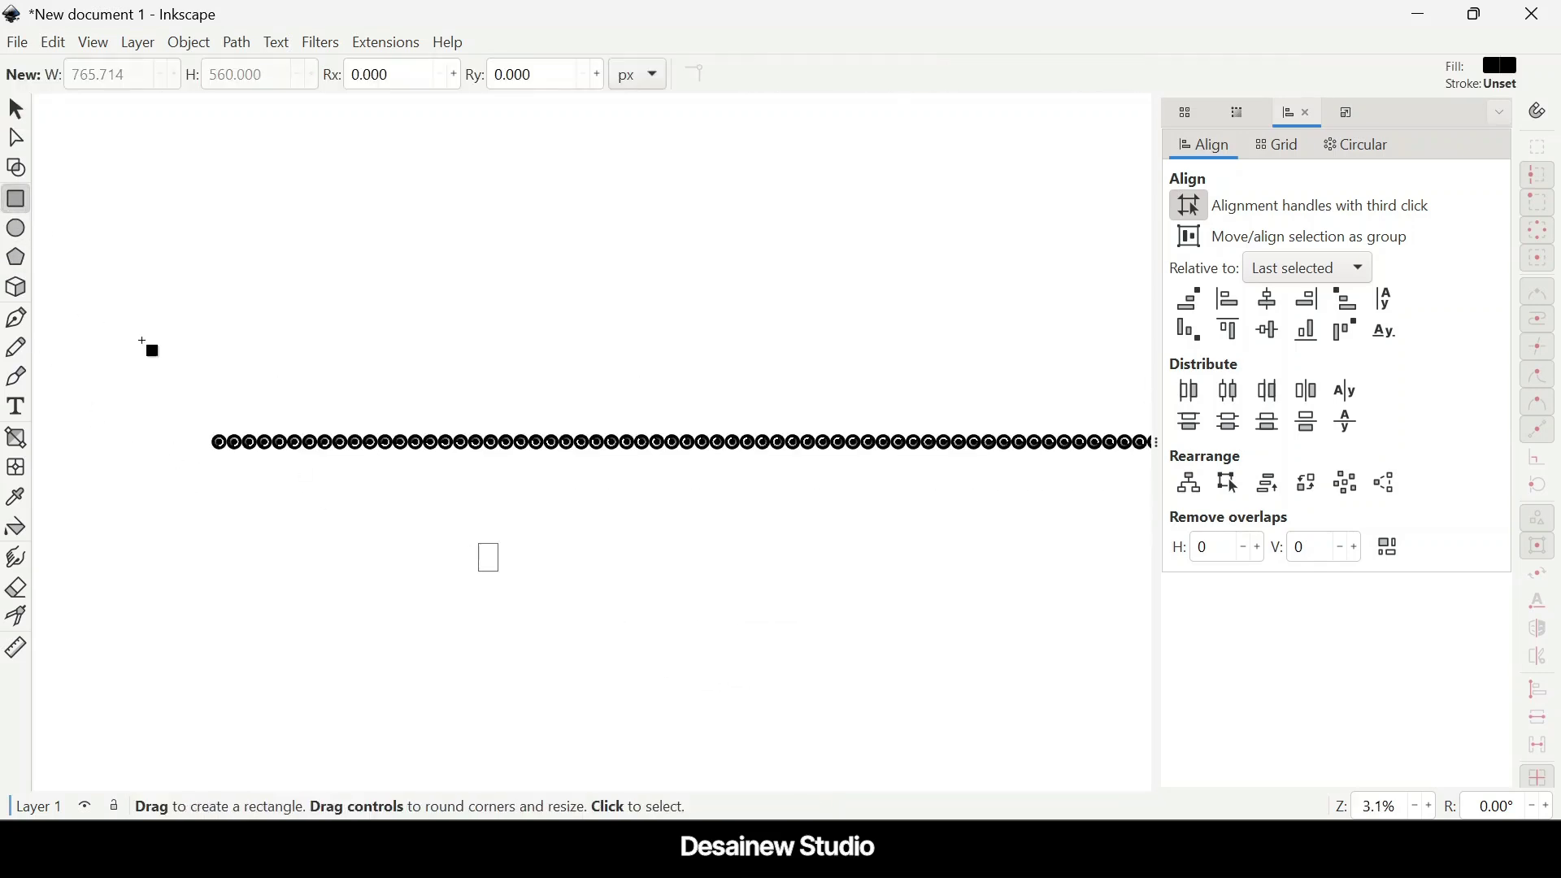
{"action": "left_click_drag", "start_coordinate": [186, 375], "coordinate": [214, 445]}
{"action": "left_click", "coordinate": [17, 110]}
{"action": "scroll", "coordinate": [200, 471], "scroll_direction": "up", "scroll_amount": 1}
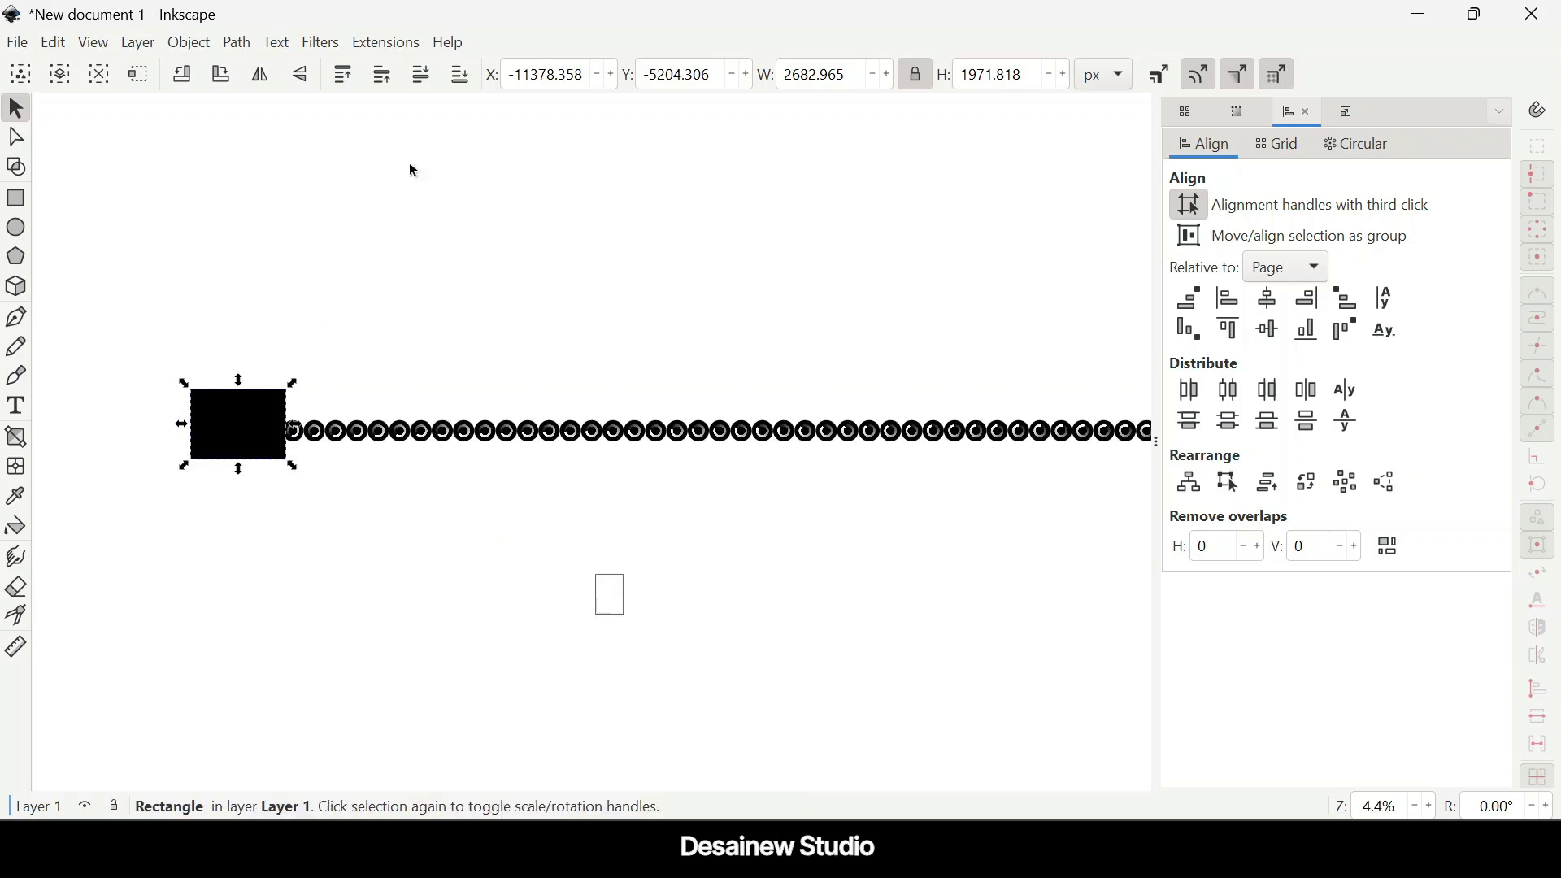
{"action": "left_click", "coordinate": [460, 75]}
Step: Stretch the black rectangle horizontally until it extends past the last circle of the row
{"action": "left_click_drag", "start_coordinate": [293, 425], "coordinate": [967, 447]}
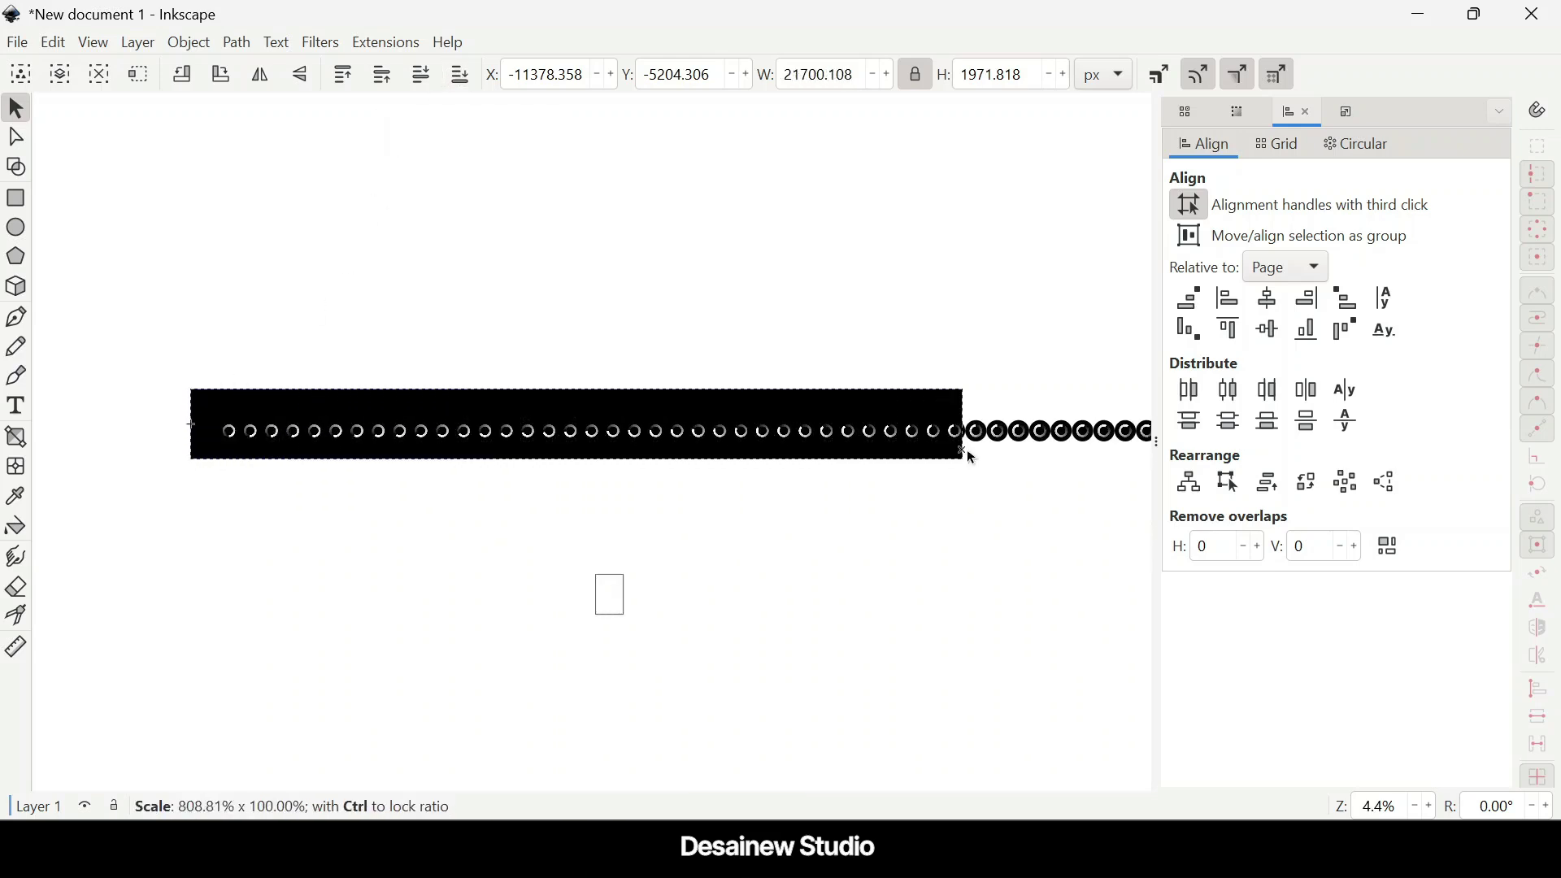
{"action": "scroll", "coordinate": [953, 490], "scroll_direction": "down", "scroll_amount": 2}
{"action": "scroll", "coordinate": [954, 490], "scroll_direction": "right", "scroll_amount": 10}
{"action": "left_click_drag", "start_coordinate": [457, 429], "coordinate": [923, 435]}
Step: Select all 72 circle frames without the background rectangle and open the batch export settings for them
{"action": "scroll", "coordinate": [376, 449], "scroll_direction": "left", "scroll_amount": 3}
{"action": "left_click_drag", "start_coordinate": [114, 322], "coordinate": [798, 489]}
{"action": "left_click_drag", "start_coordinate": [954, 494], "coordinate": [956, 494]}
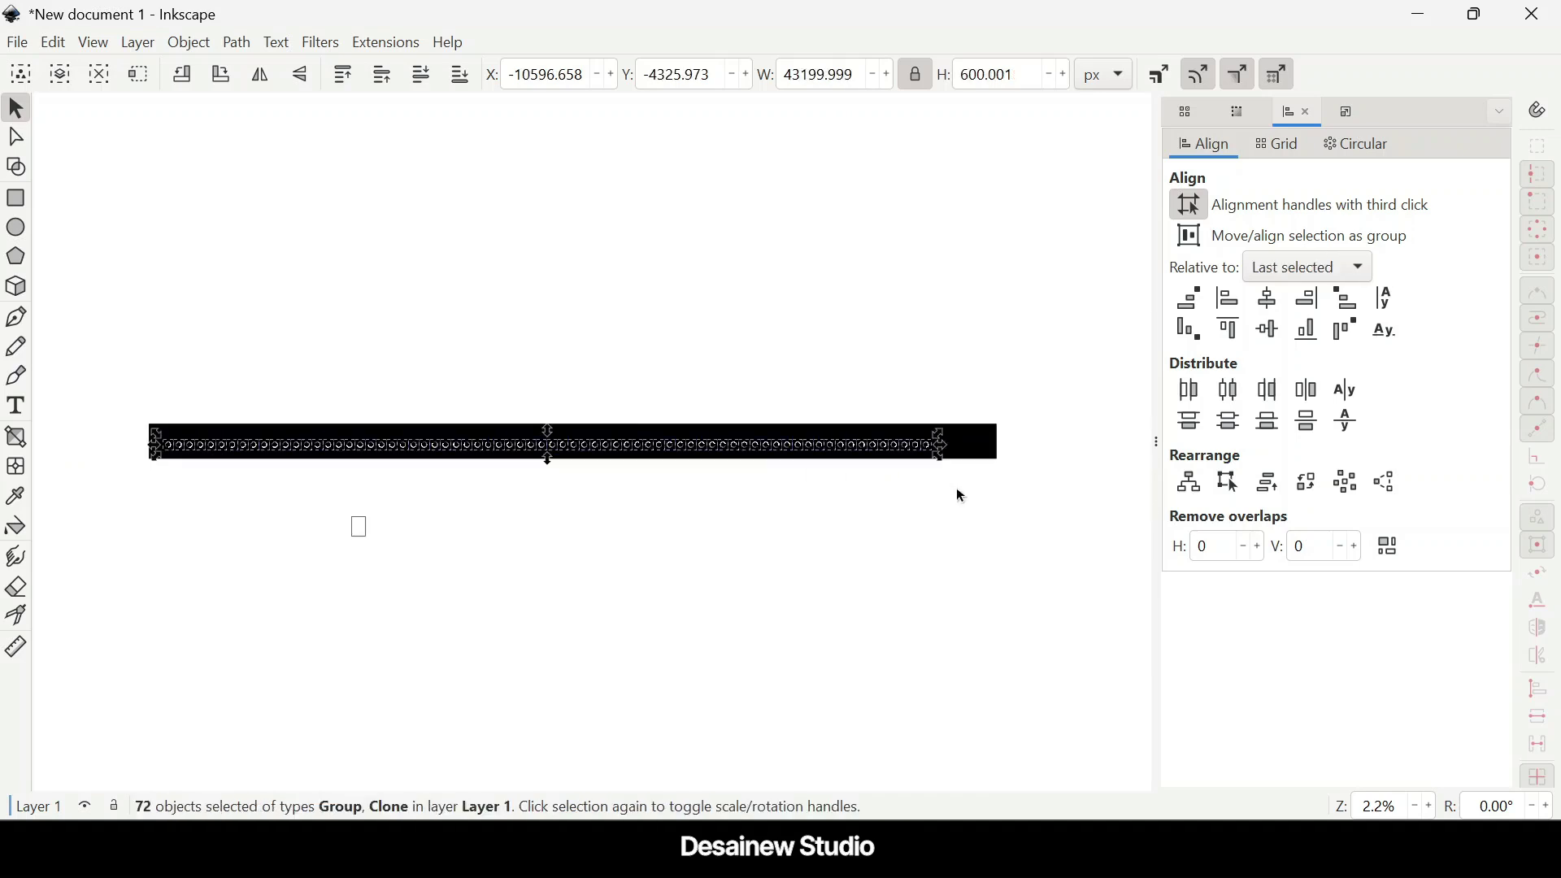
{"action": "scroll", "coordinate": [162, 471], "scroll_direction": "up", "scroll_amount": 1}
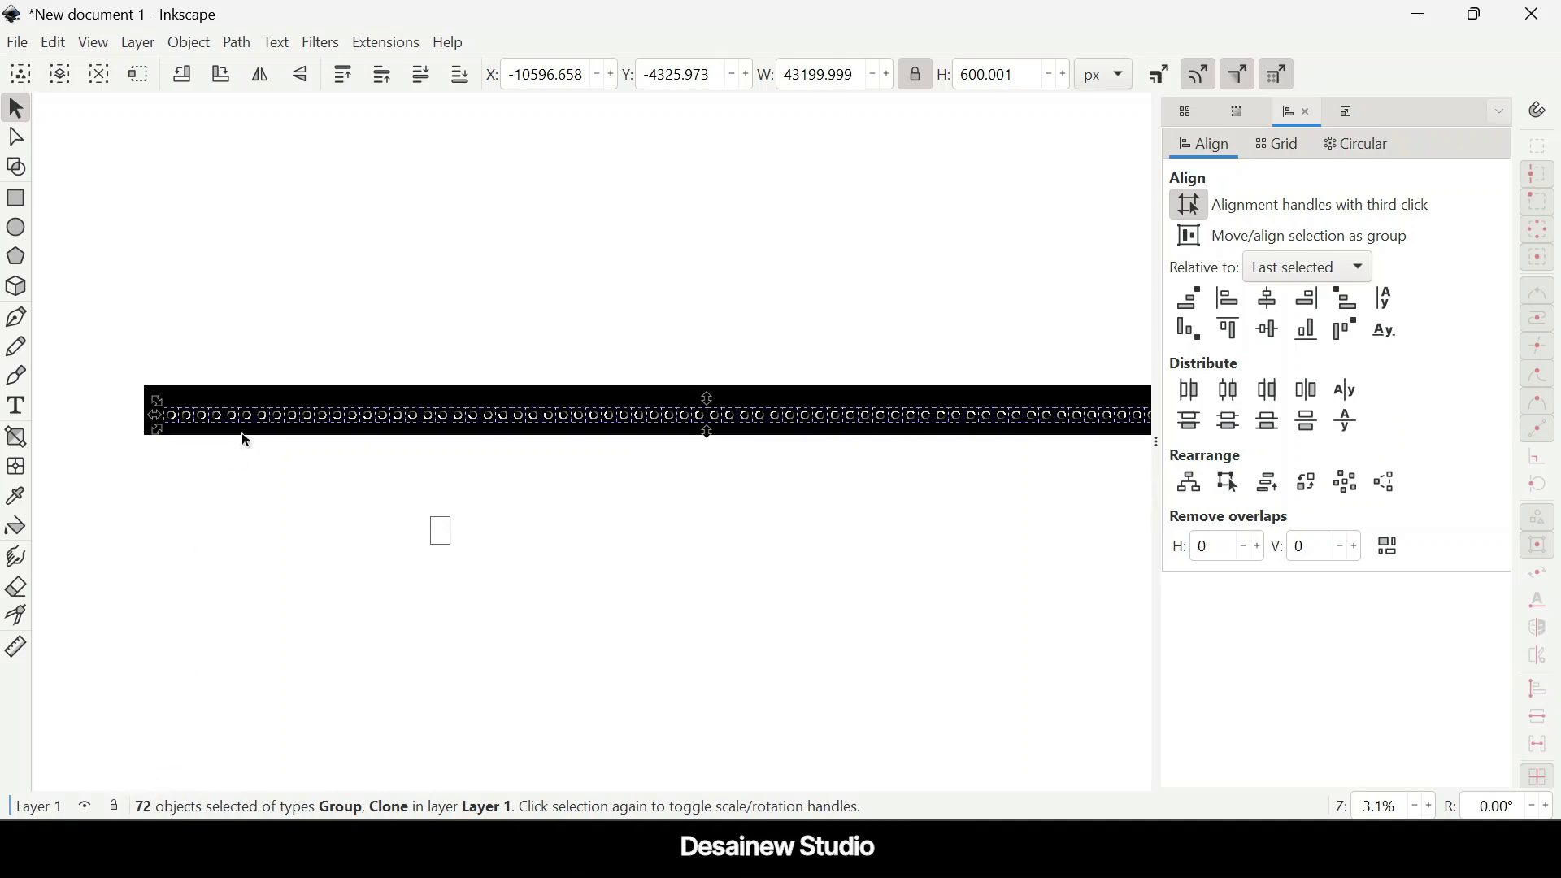
{"action": "left_click", "coordinate": [22, 47]}
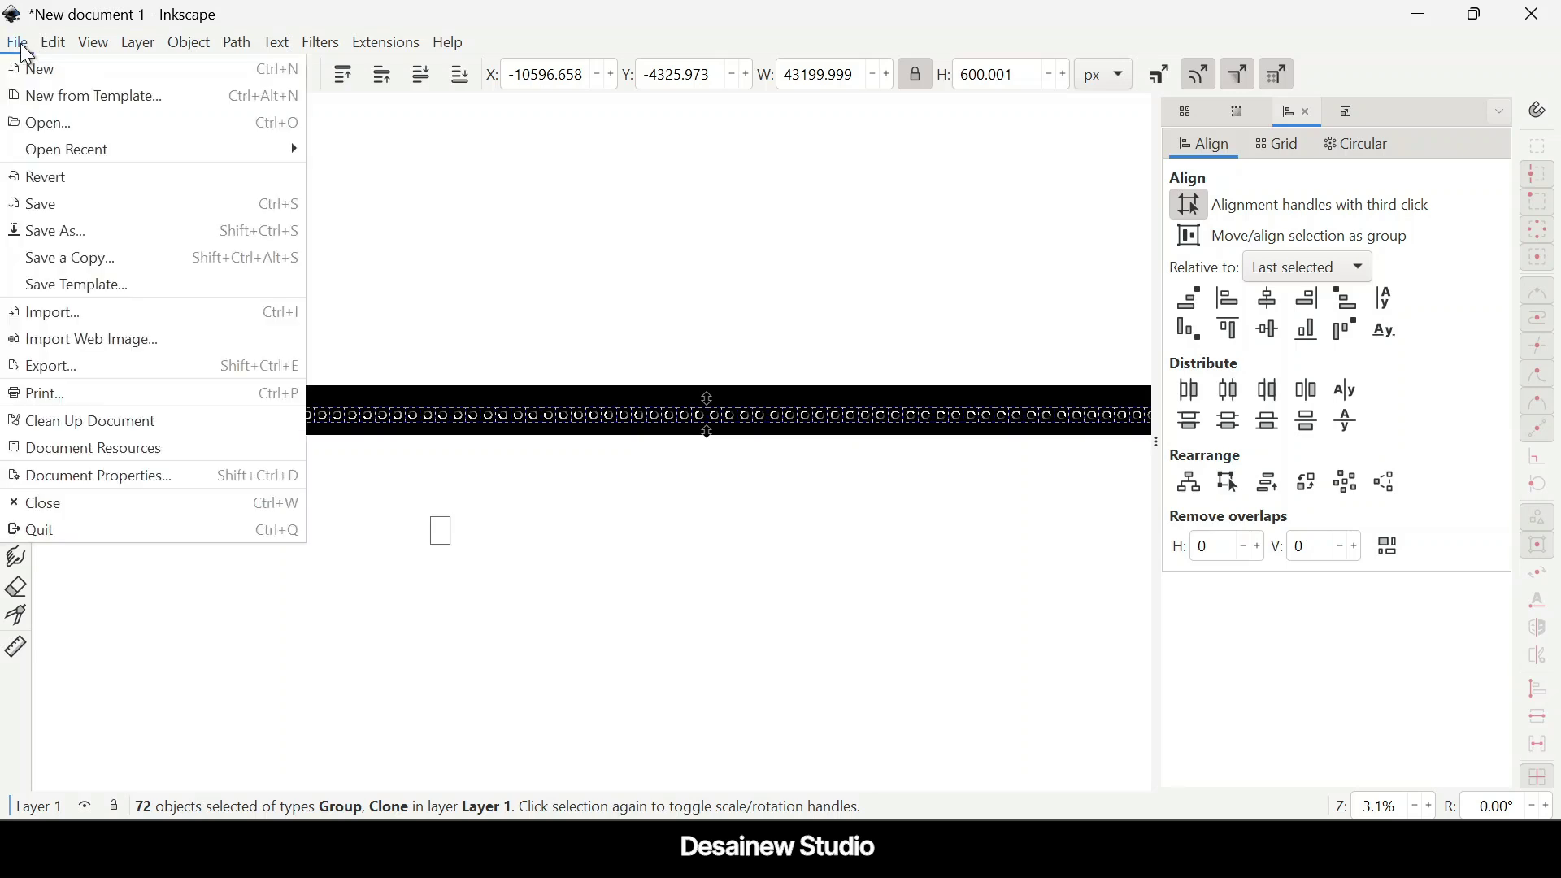
{"action": "left_click", "coordinate": [61, 363]}
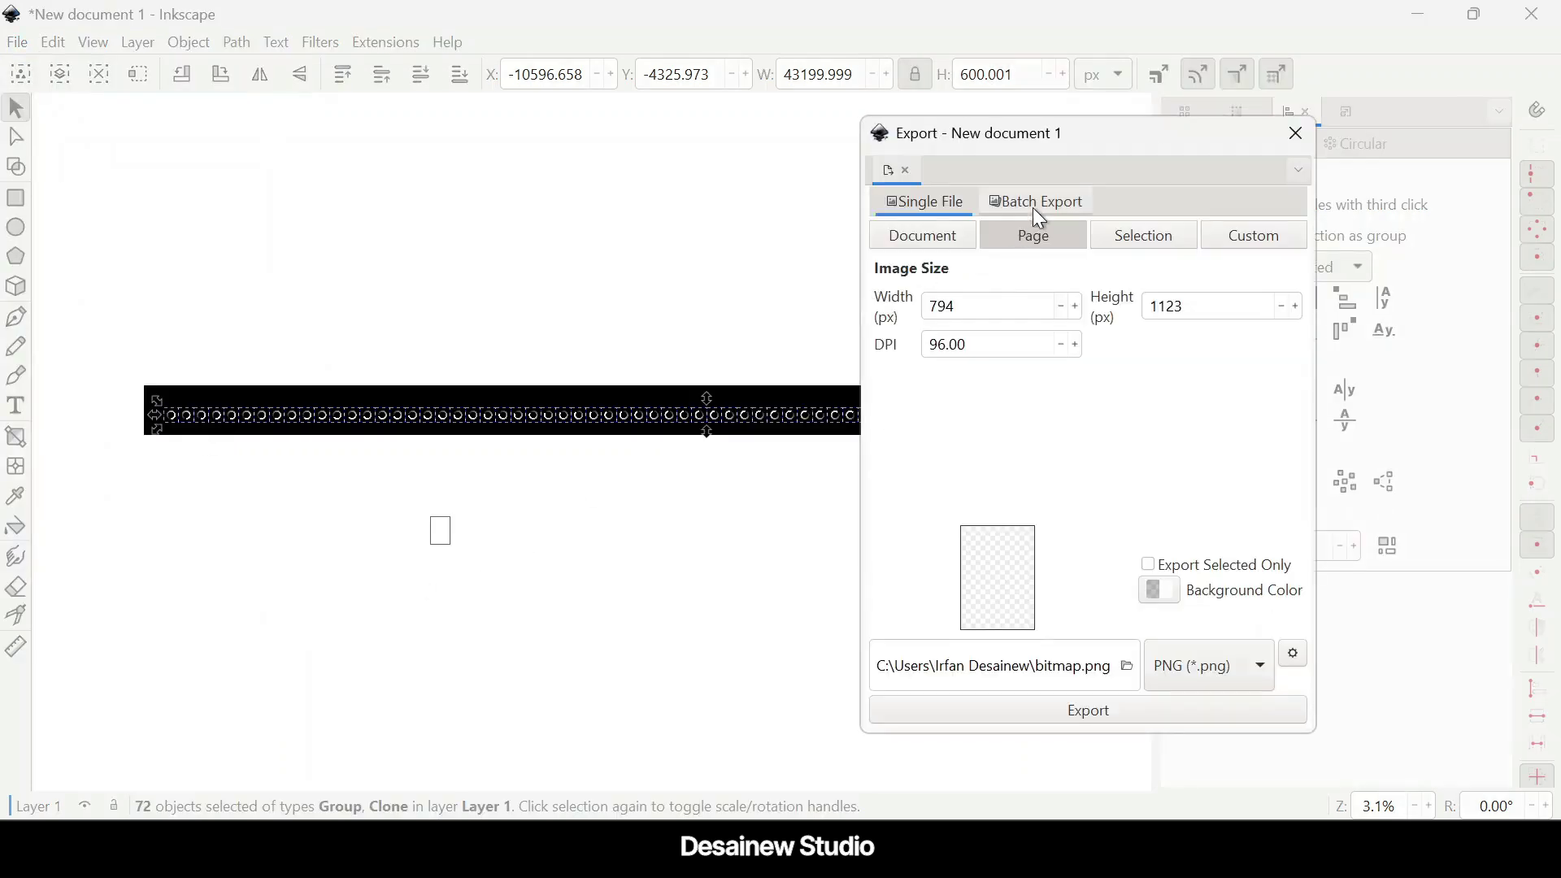
{"action": "left_click", "coordinate": [1066, 202]}
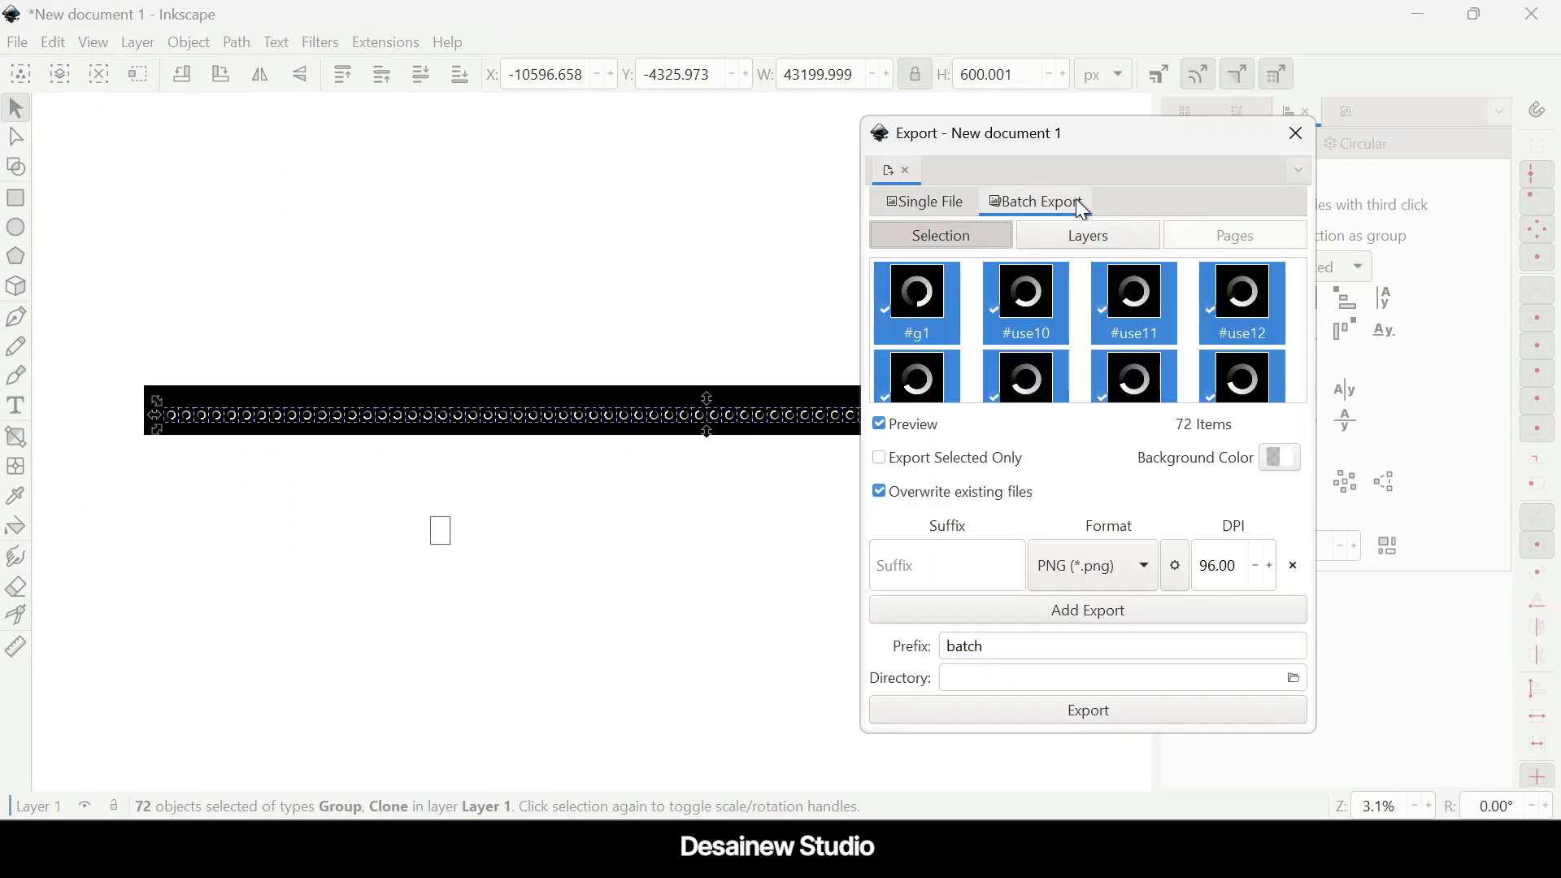
Step: Batch-export the selected frames as PNG at 96 DPI into the Frame by Frame folder and close the export dialog
{"action": "left_click", "coordinate": [1229, 570]}
{"action": "key", "text": "ctrl+a"}
{"action": "type", "text": "96"}
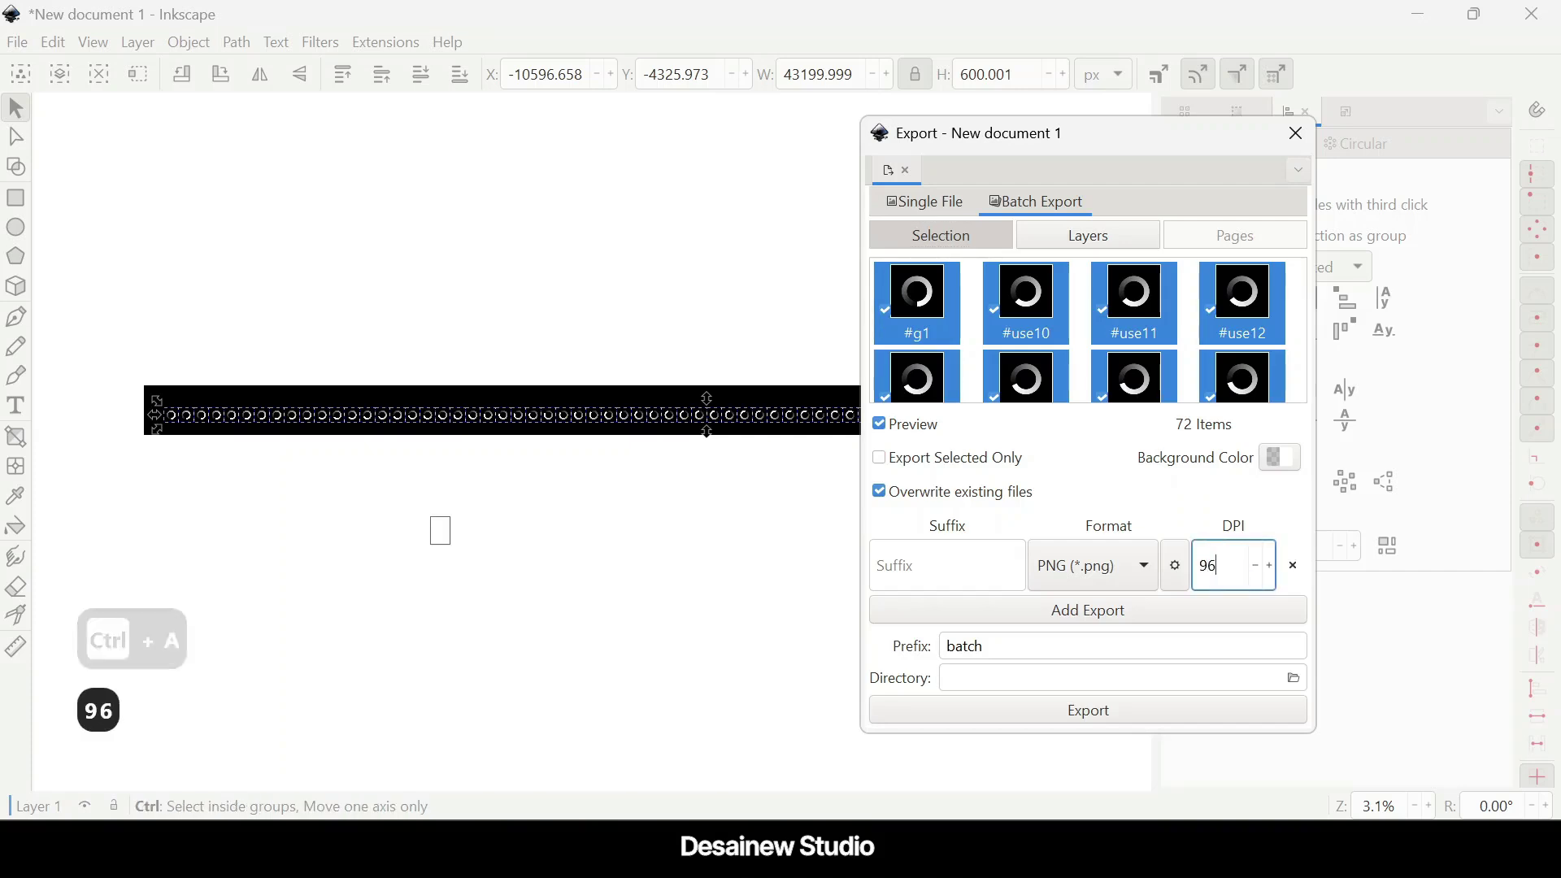
{"action": "left_click", "coordinate": [1295, 681]}
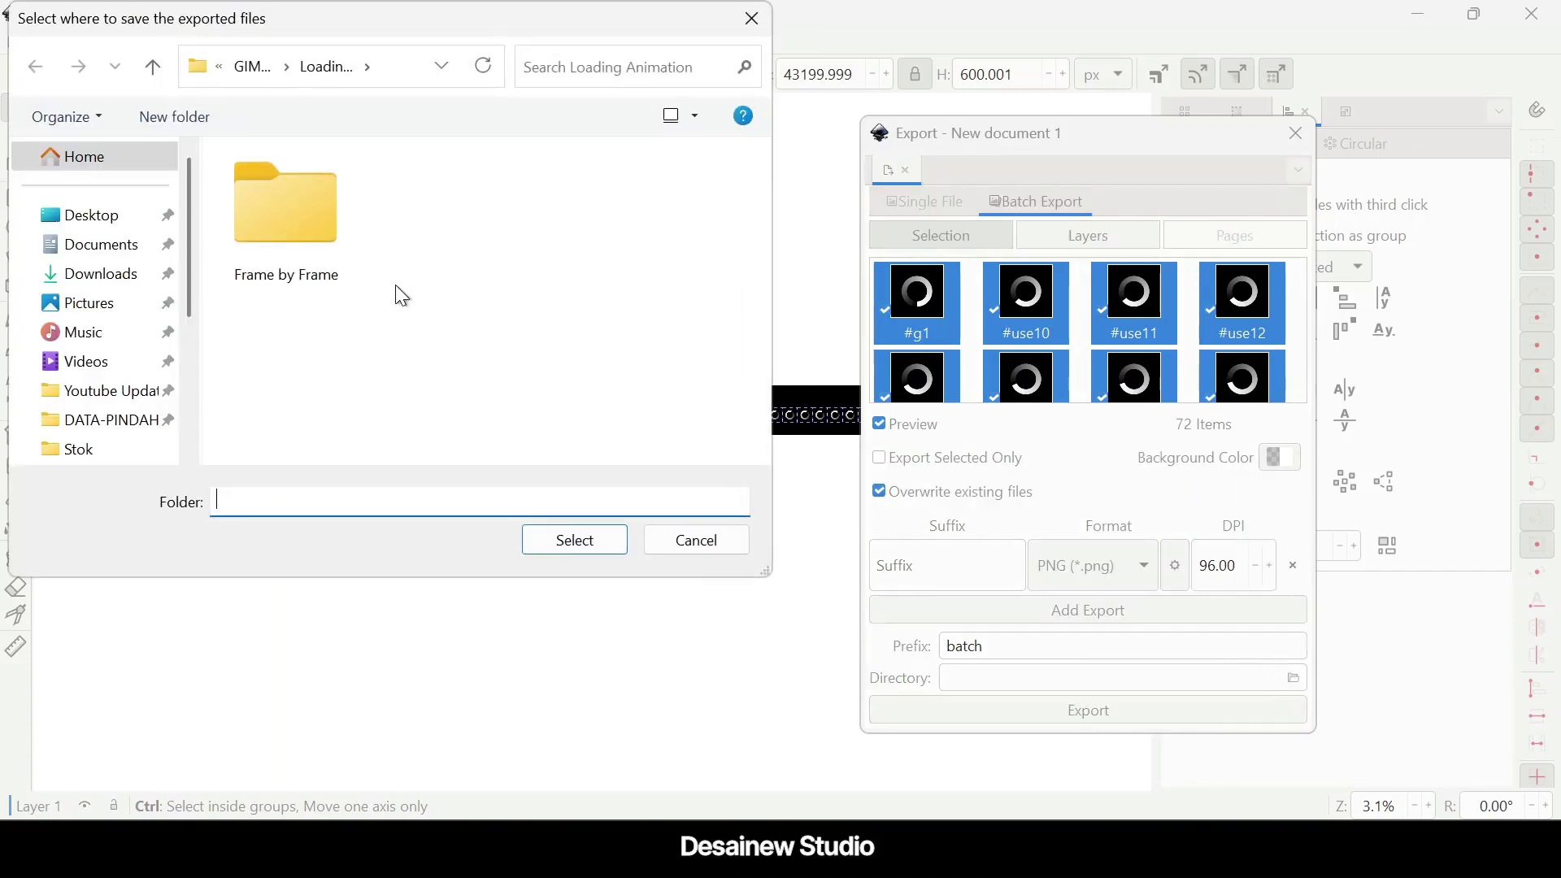
{"action": "double_click", "coordinate": [295, 216]}
{"action": "left_click", "coordinate": [556, 541]}
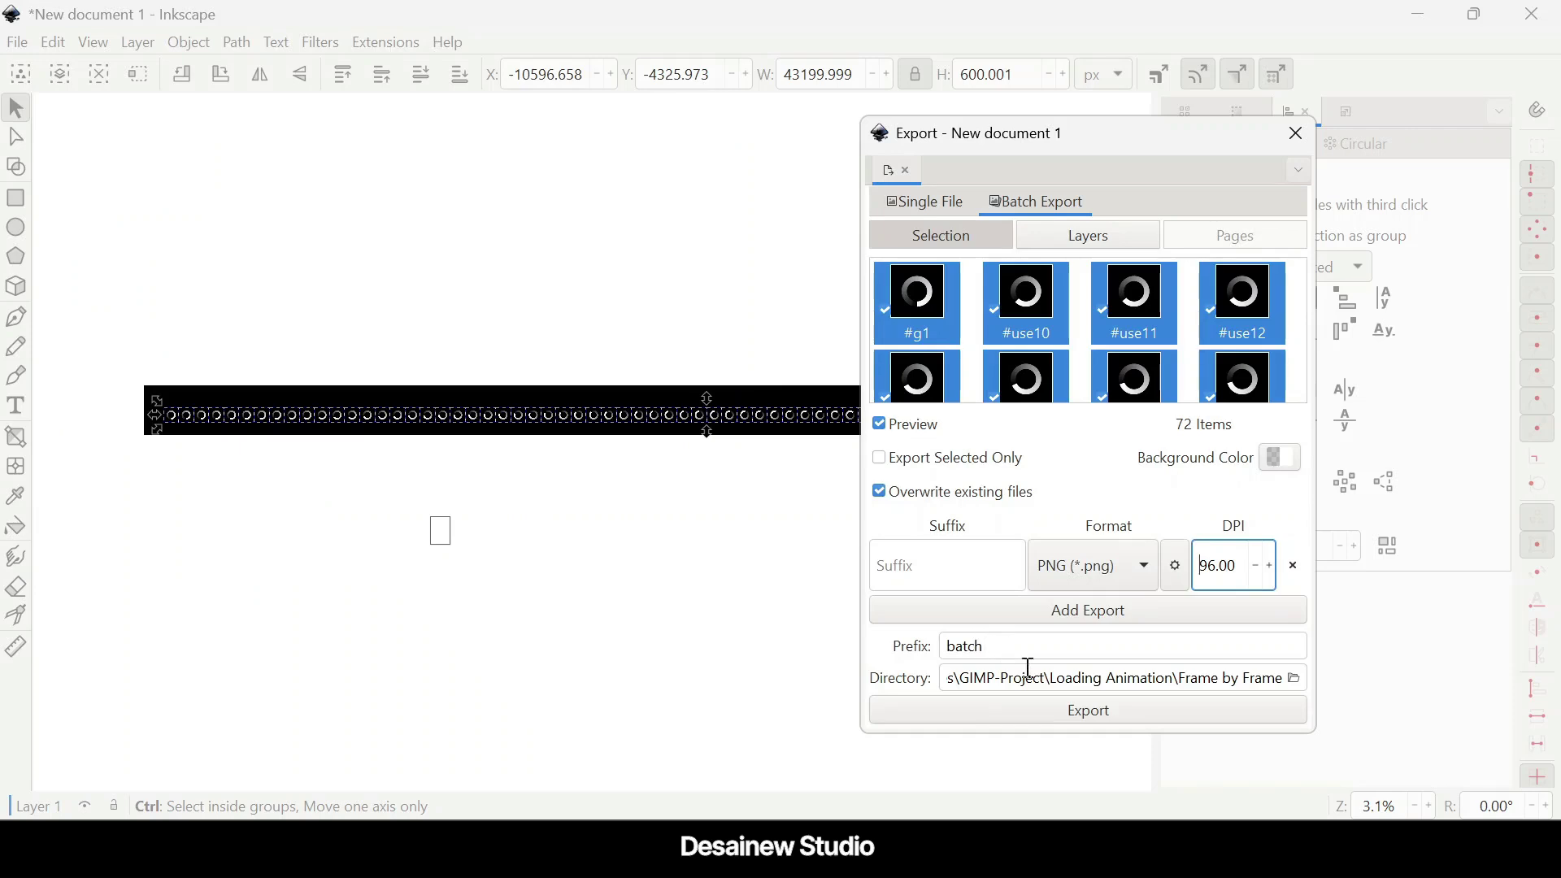
{"action": "left_click", "coordinate": [1101, 714]}
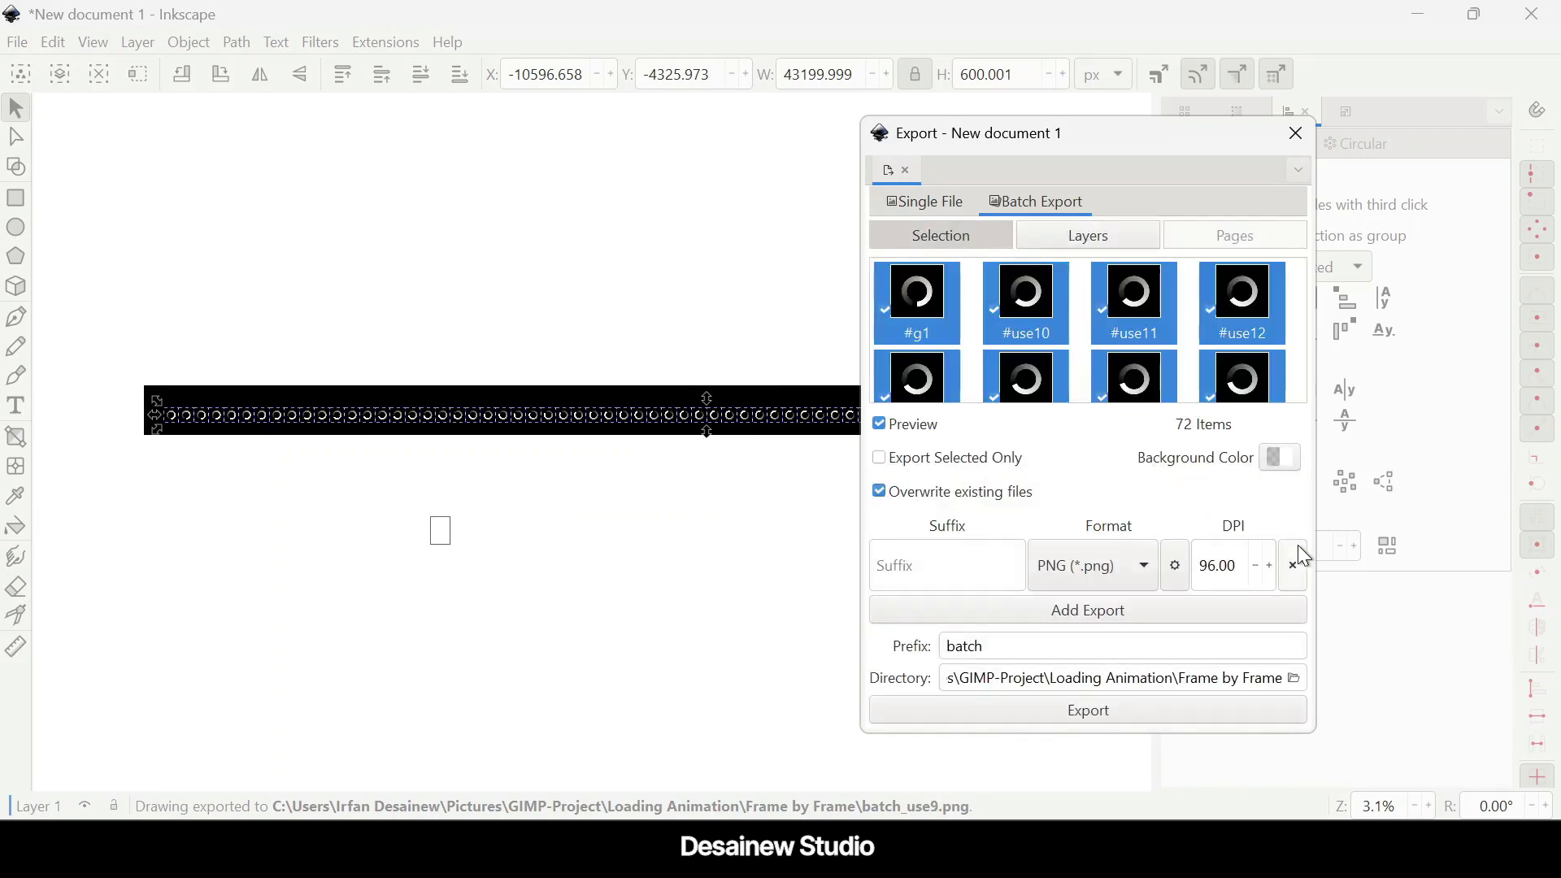
{"action": "left_click", "coordinate": [1298, 138]}
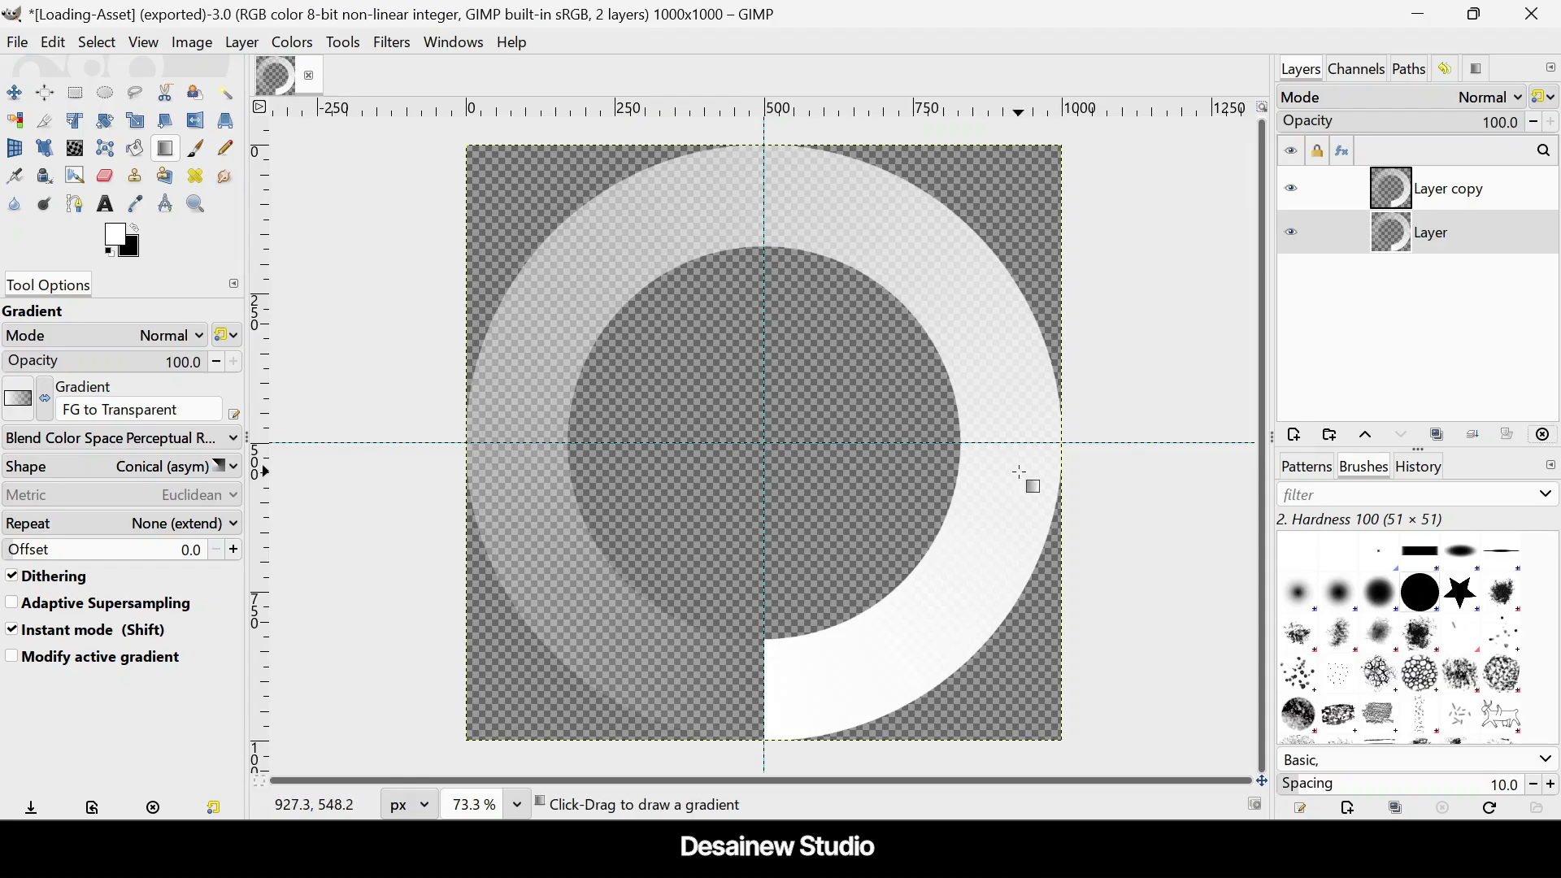
Step: In GIMP, close the gradient ring image and create a new image of 600 × 600 px
{"action": "left_click", "coordinate": [310, 78]}
{"action": "left_click", "coordinate": [887, 542]}
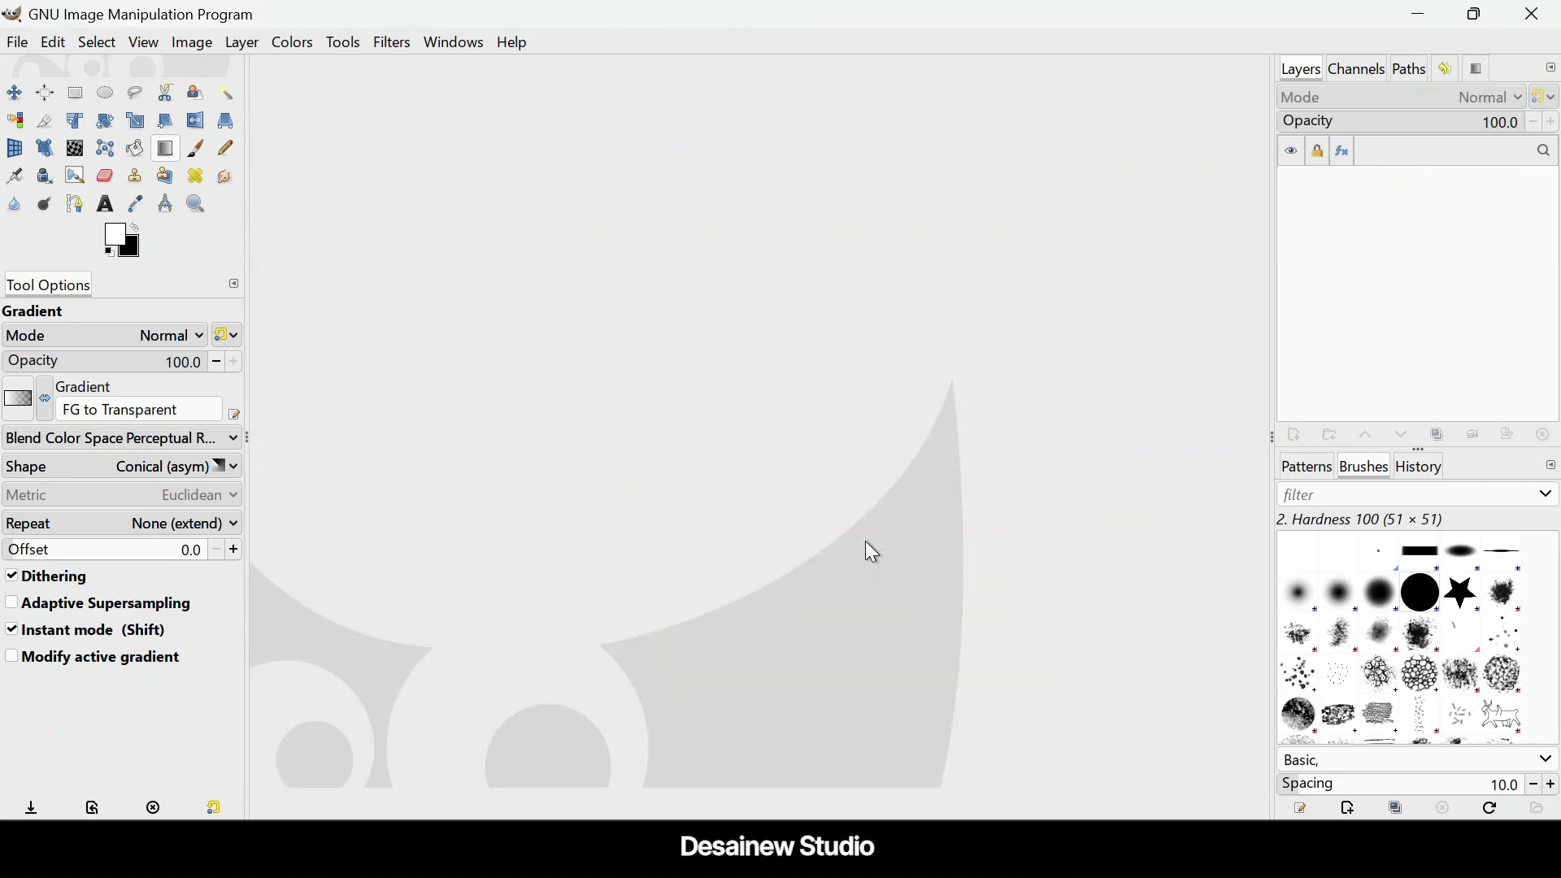
{"action": "left_click", "coordinate": [16, 44]}
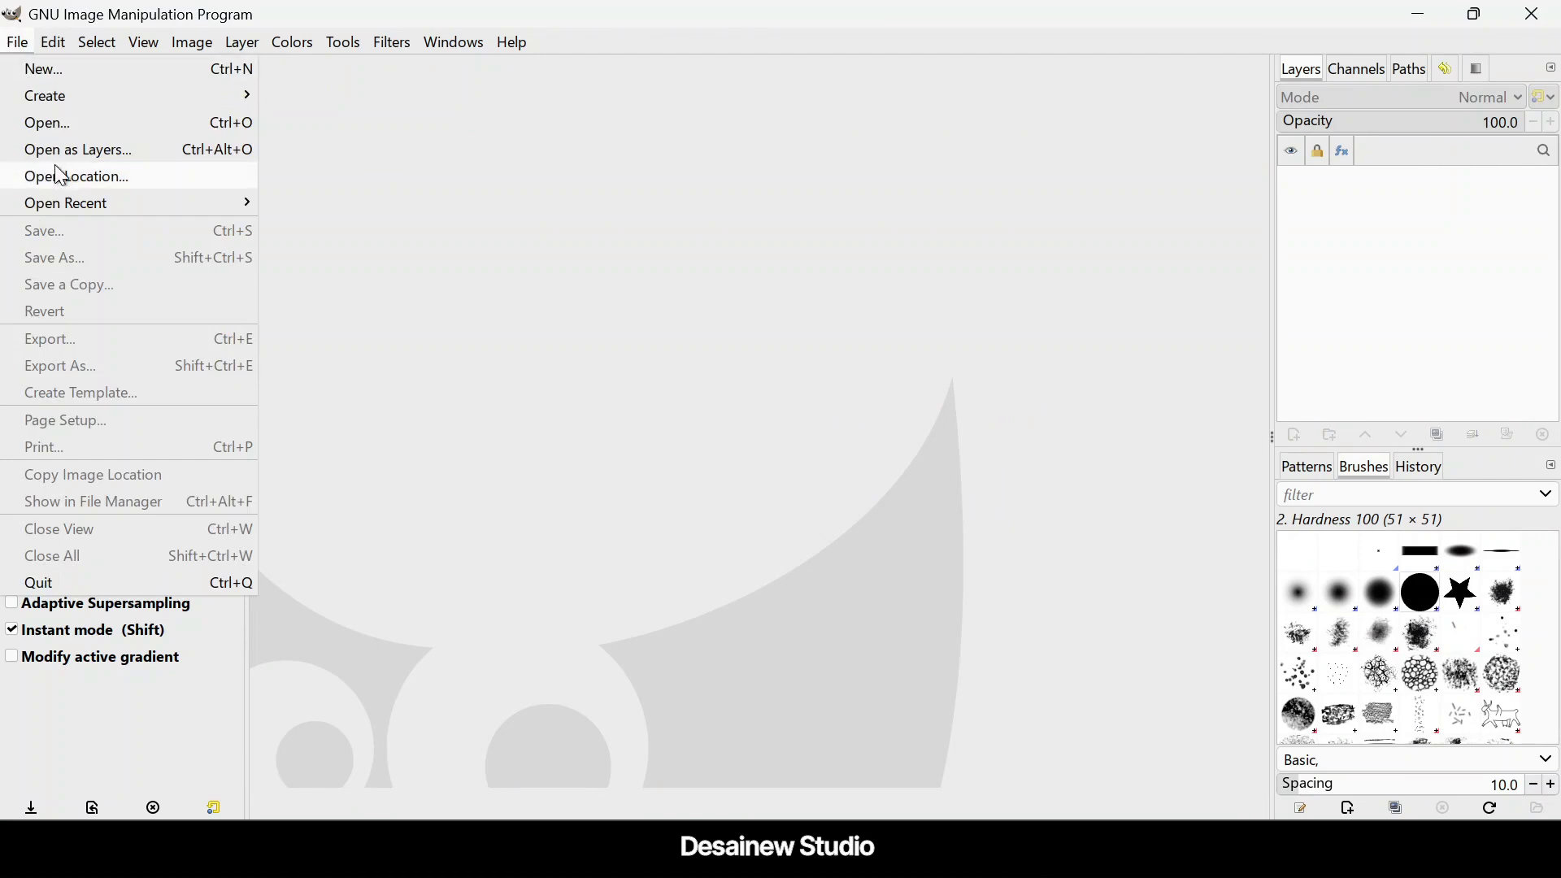
{"action": "left_click", "coordinate": [121, 79]}
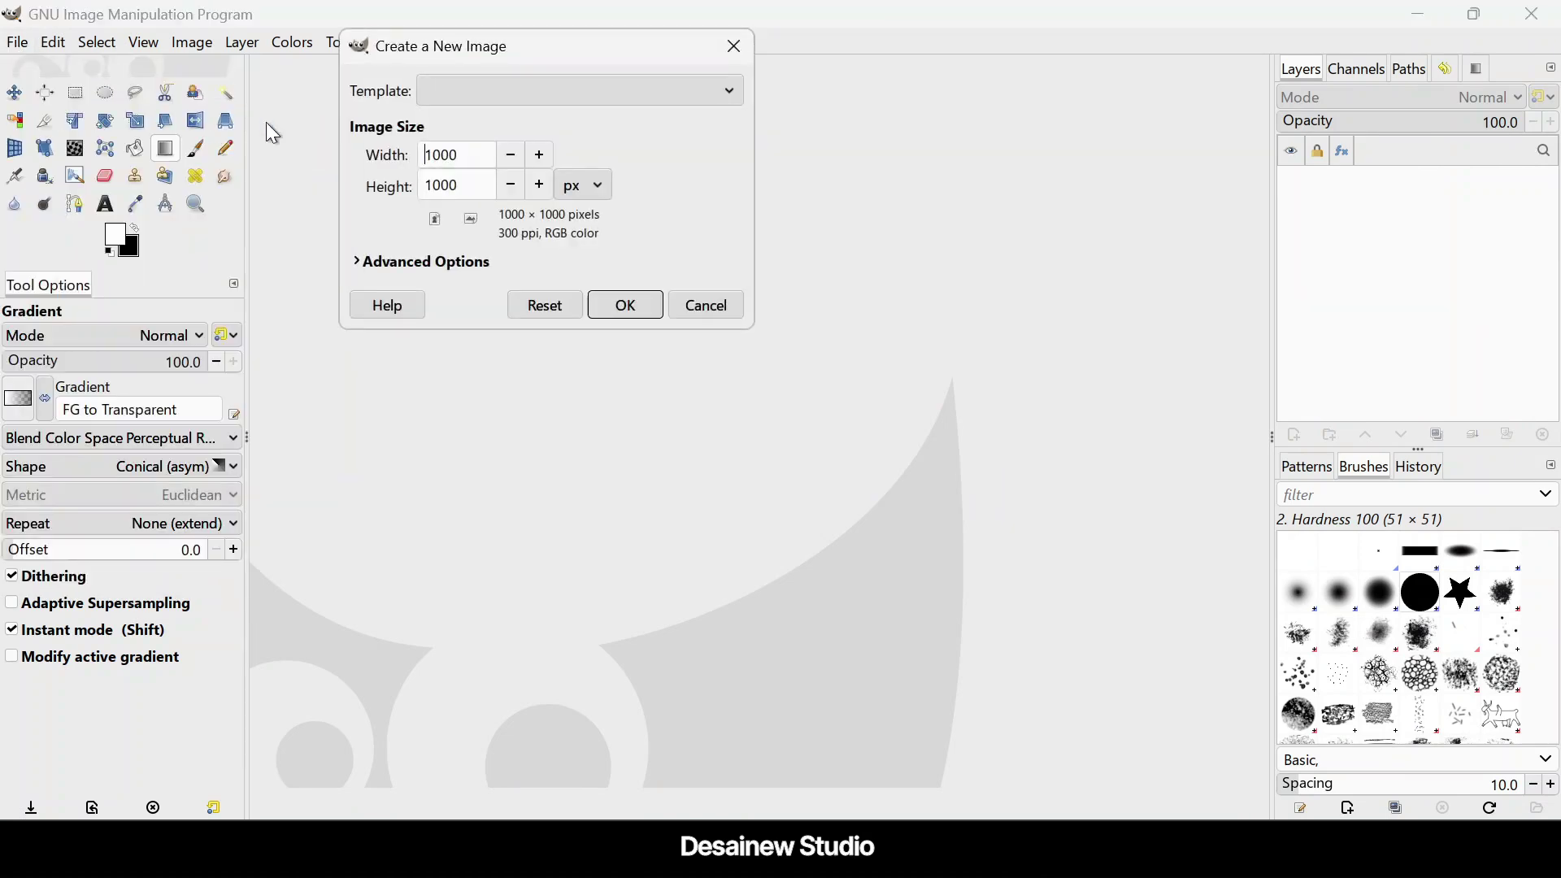
{"action": "key", "text": "ctrl+a"}
{"action": "type", "text": "600"}
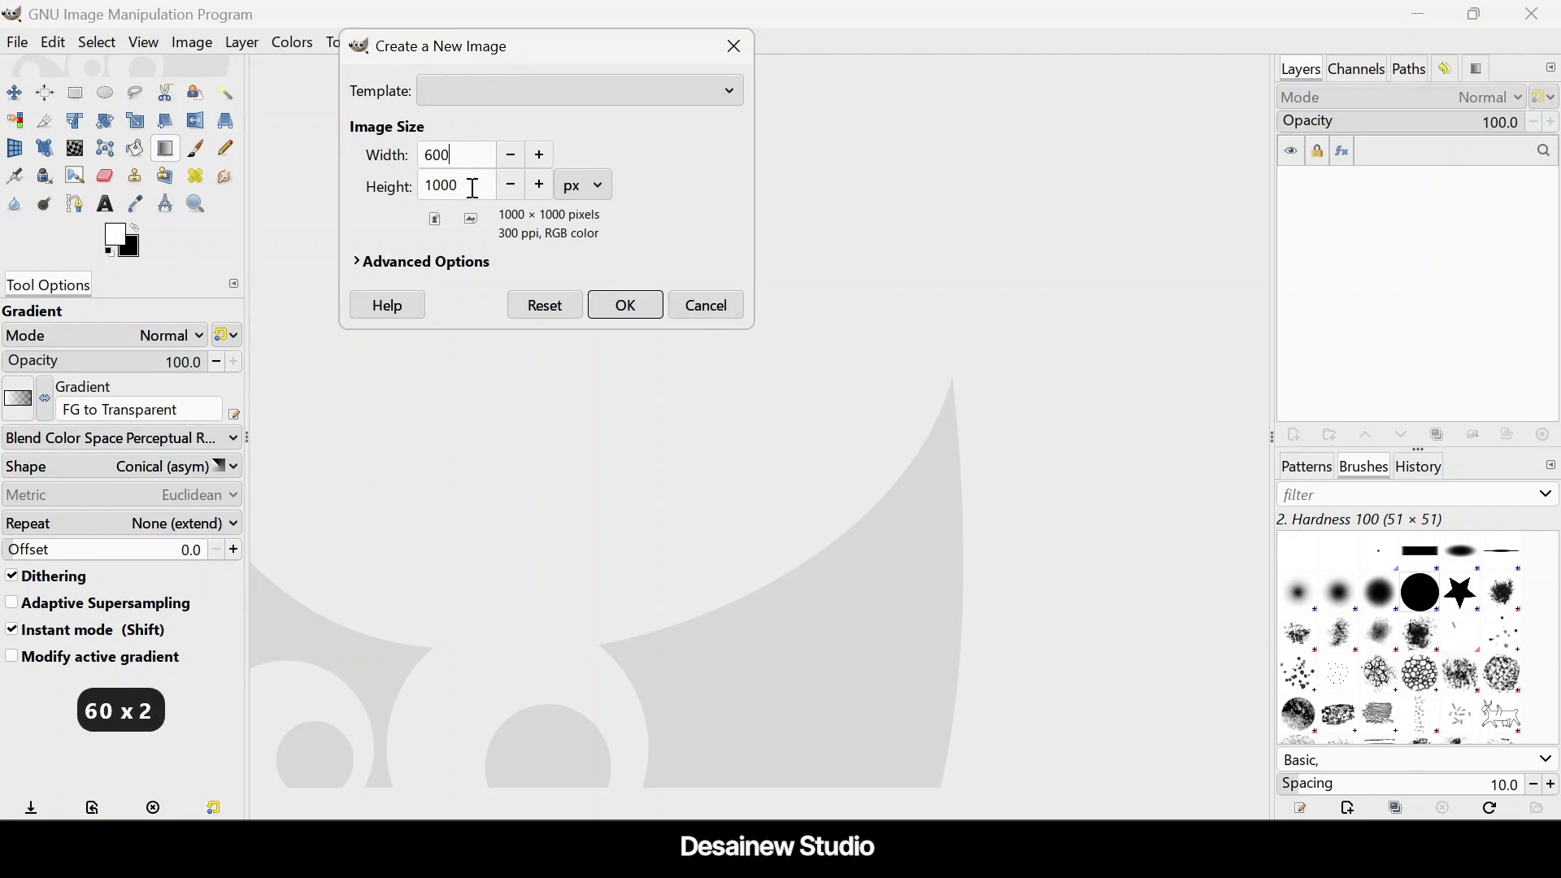
{"action": "left_click_drag", "start_coordinate": [478, 184], "coordinate": [366, 186]}
{"action": "type", "text": "600"}
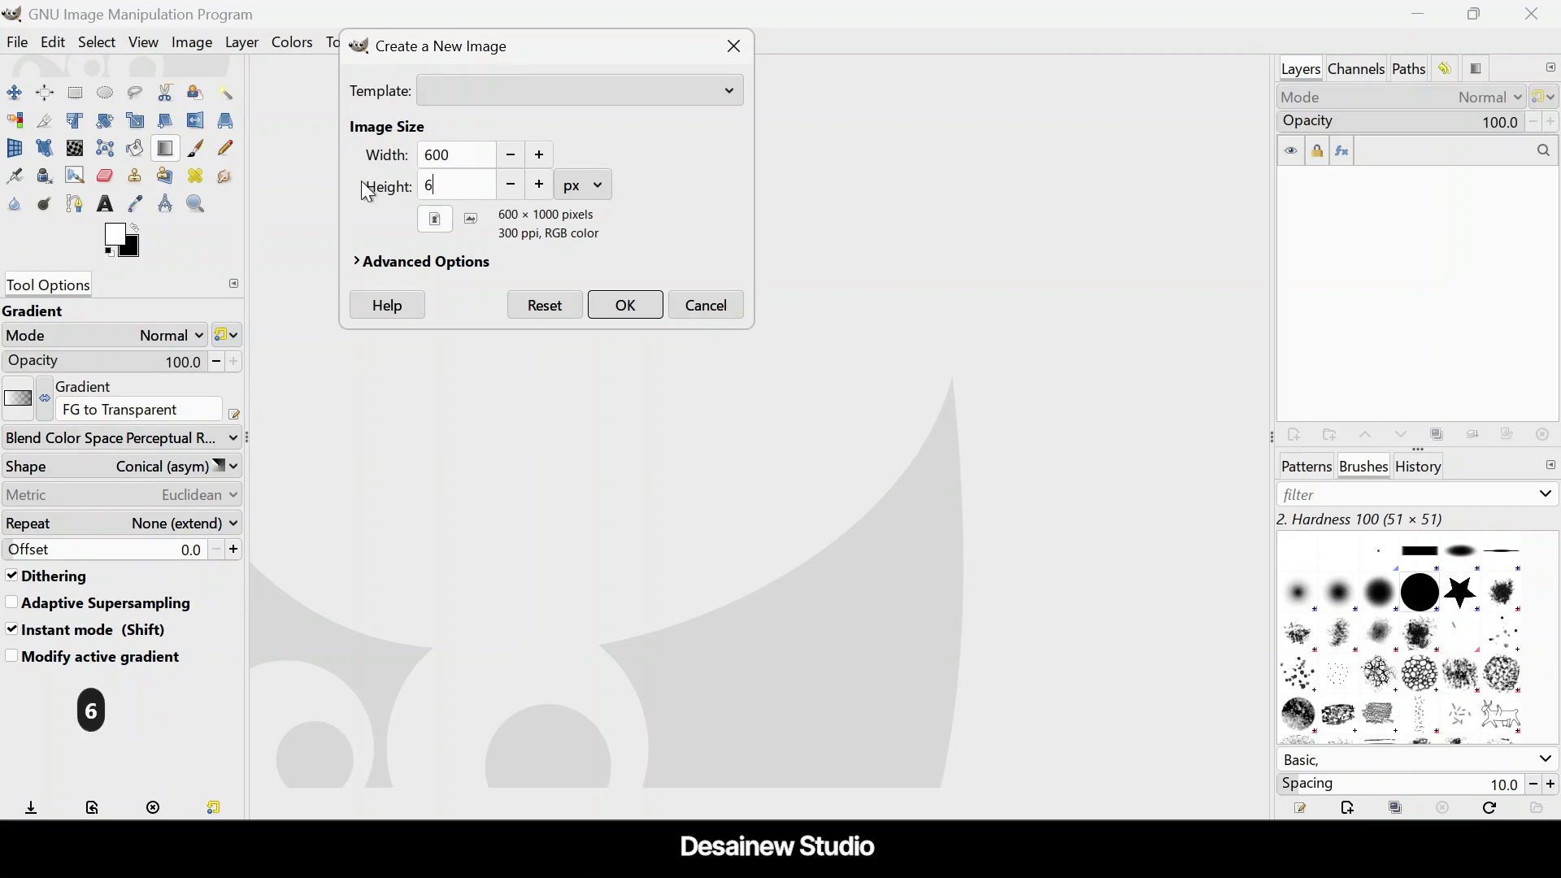
{"action": "left_click", "coordinate": [634, 309]}
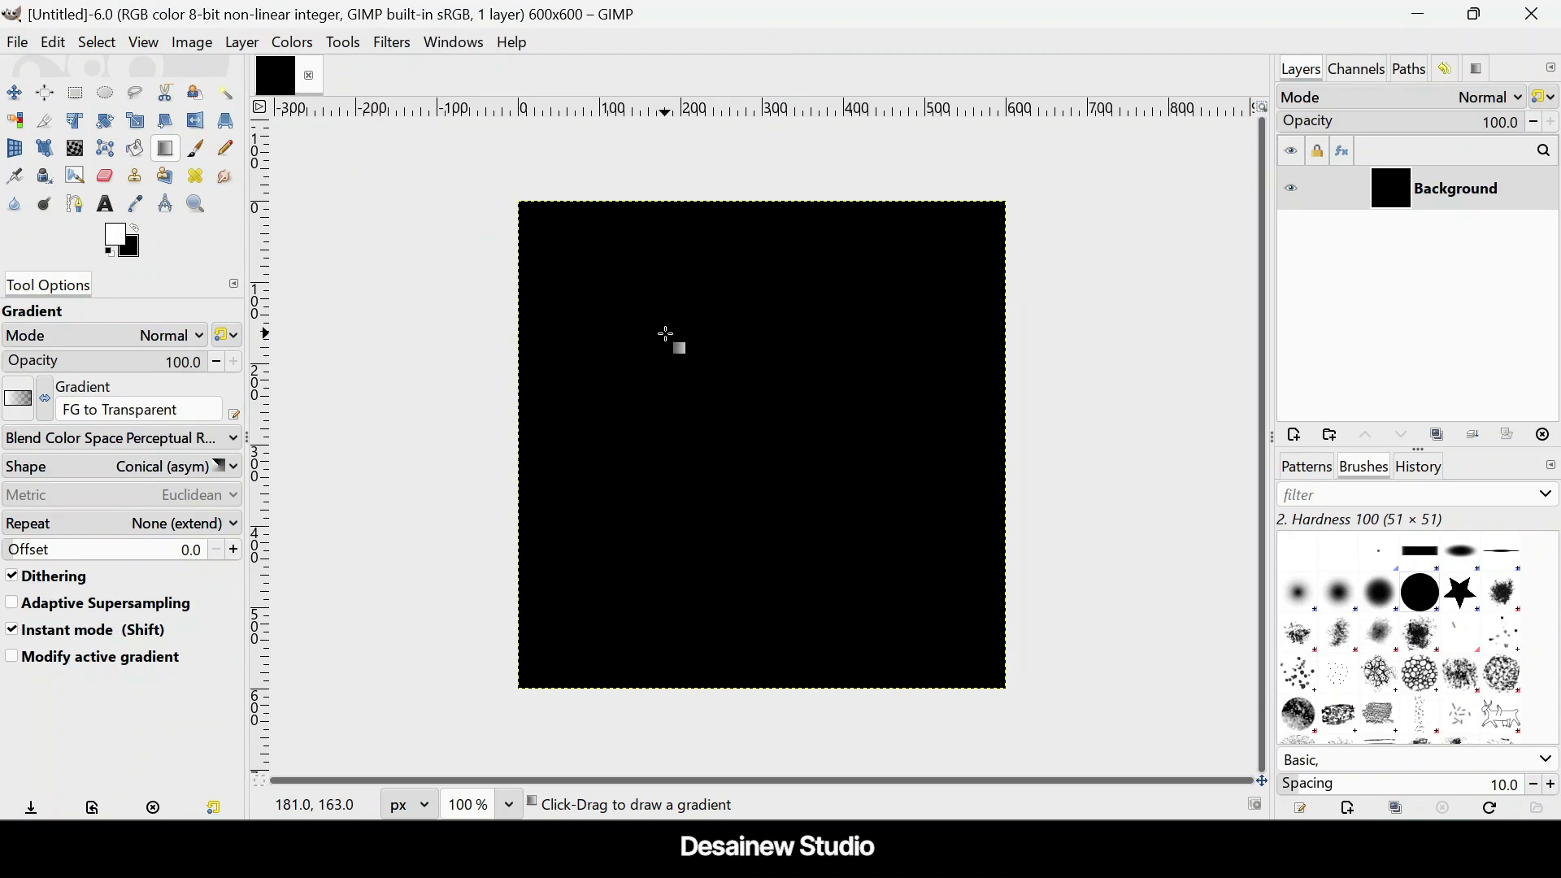
{"action": "left_click", "coordinate": [18, 42]}
{"action": "left_click", "coordinate": [99, 14]}
{"action": "mouse_move", "coordinate": [646, 849]}
{"action": "left_click", "coordinate": [647, 776]}
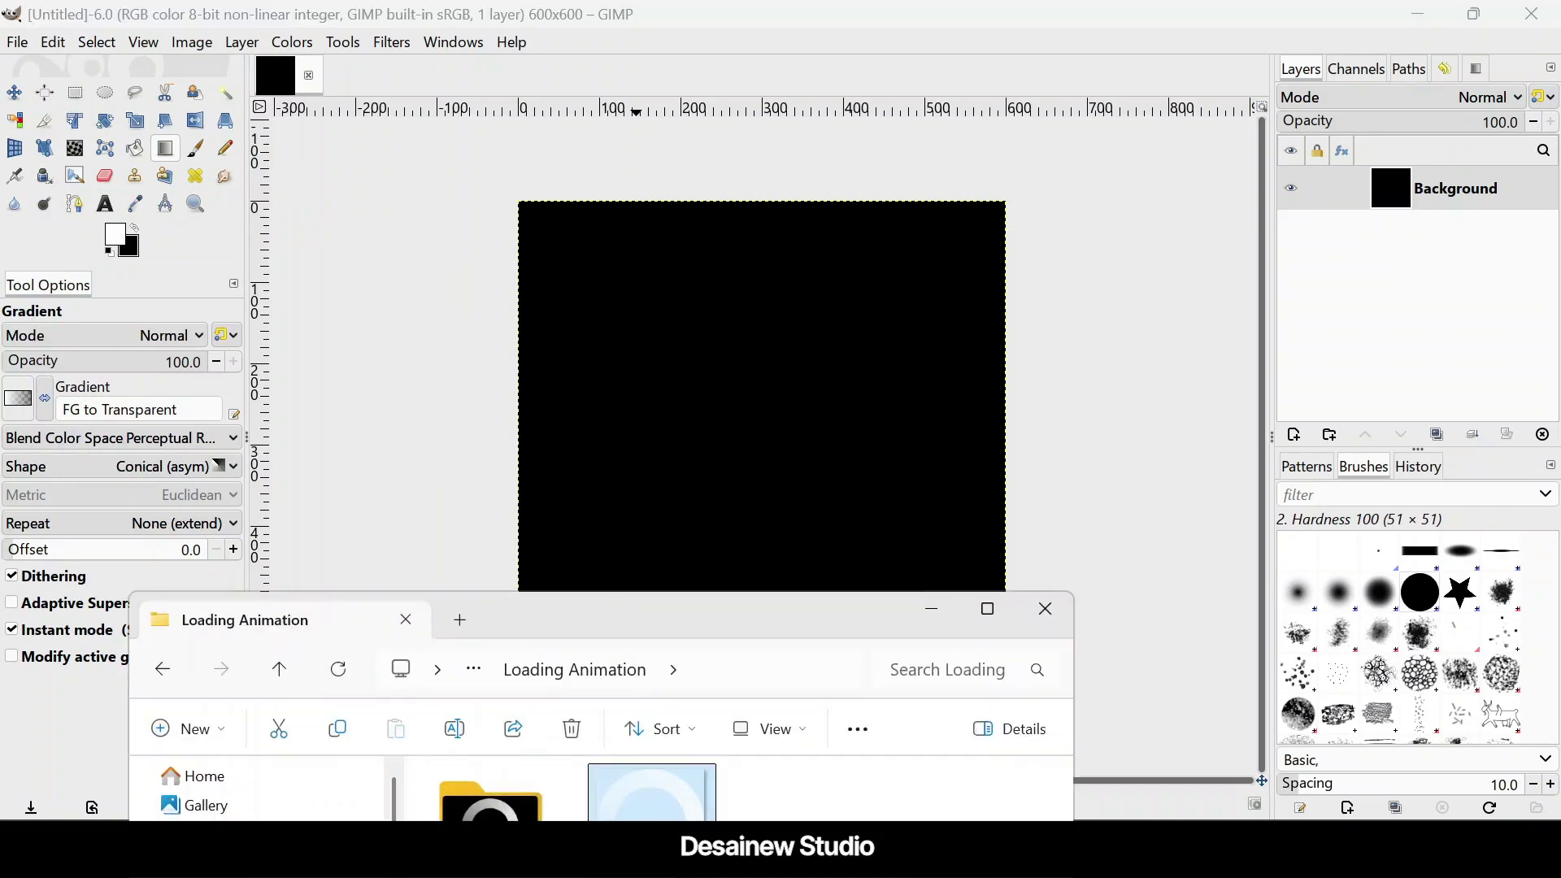
{"action": "left_click", "coordinate": [935, 617]}
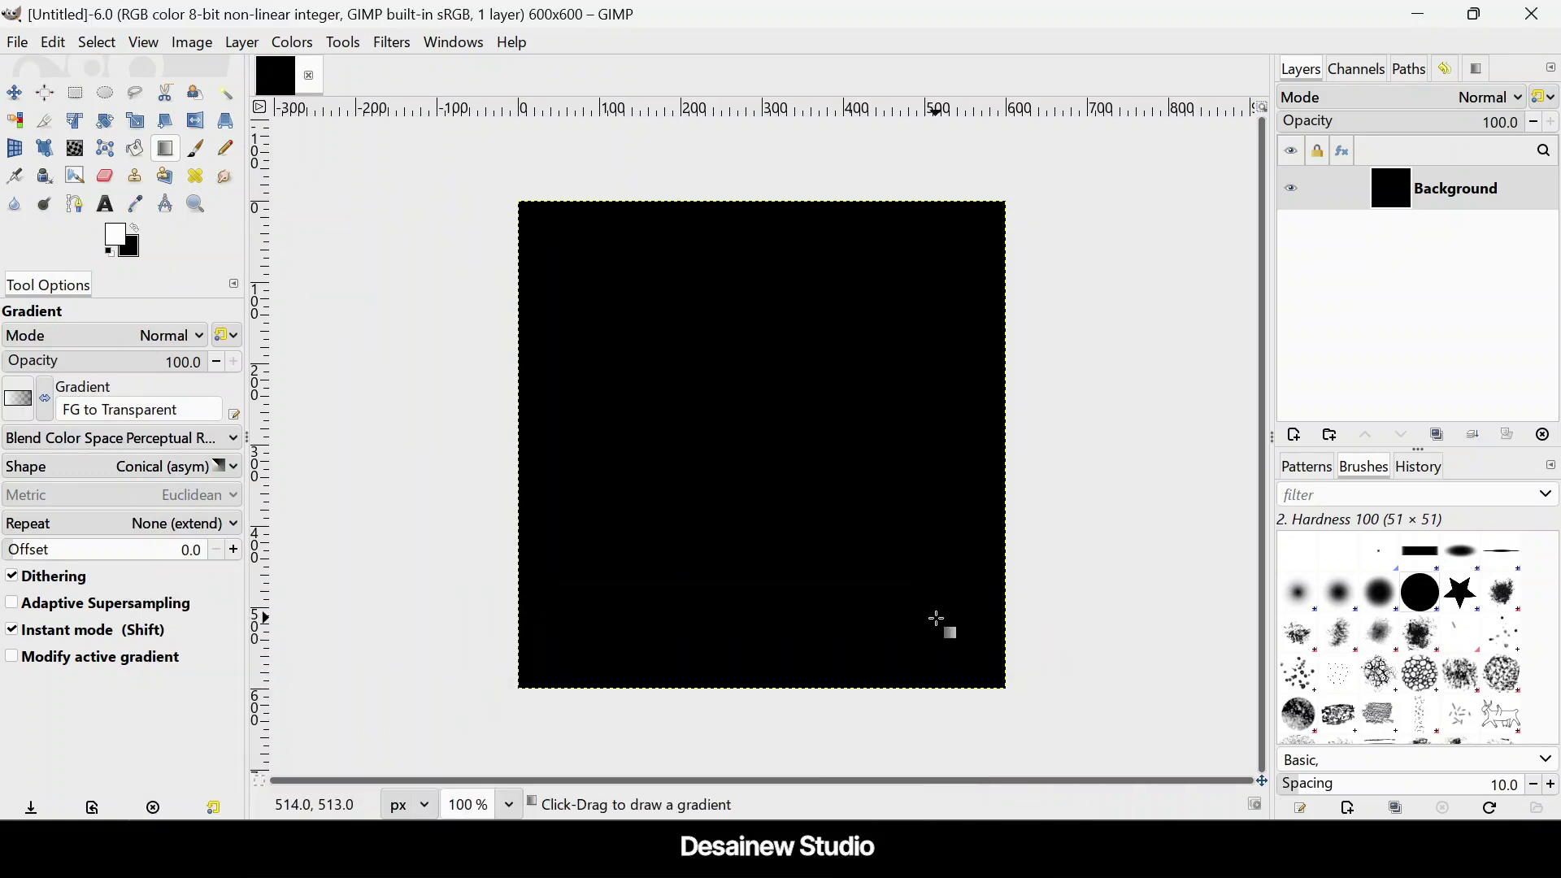
Step: Switch to File Explorer, maximize the Loading Animation window and open the Frame by Frame folder to review the exported images
{"action": "key", "text": "alt+Tab"}
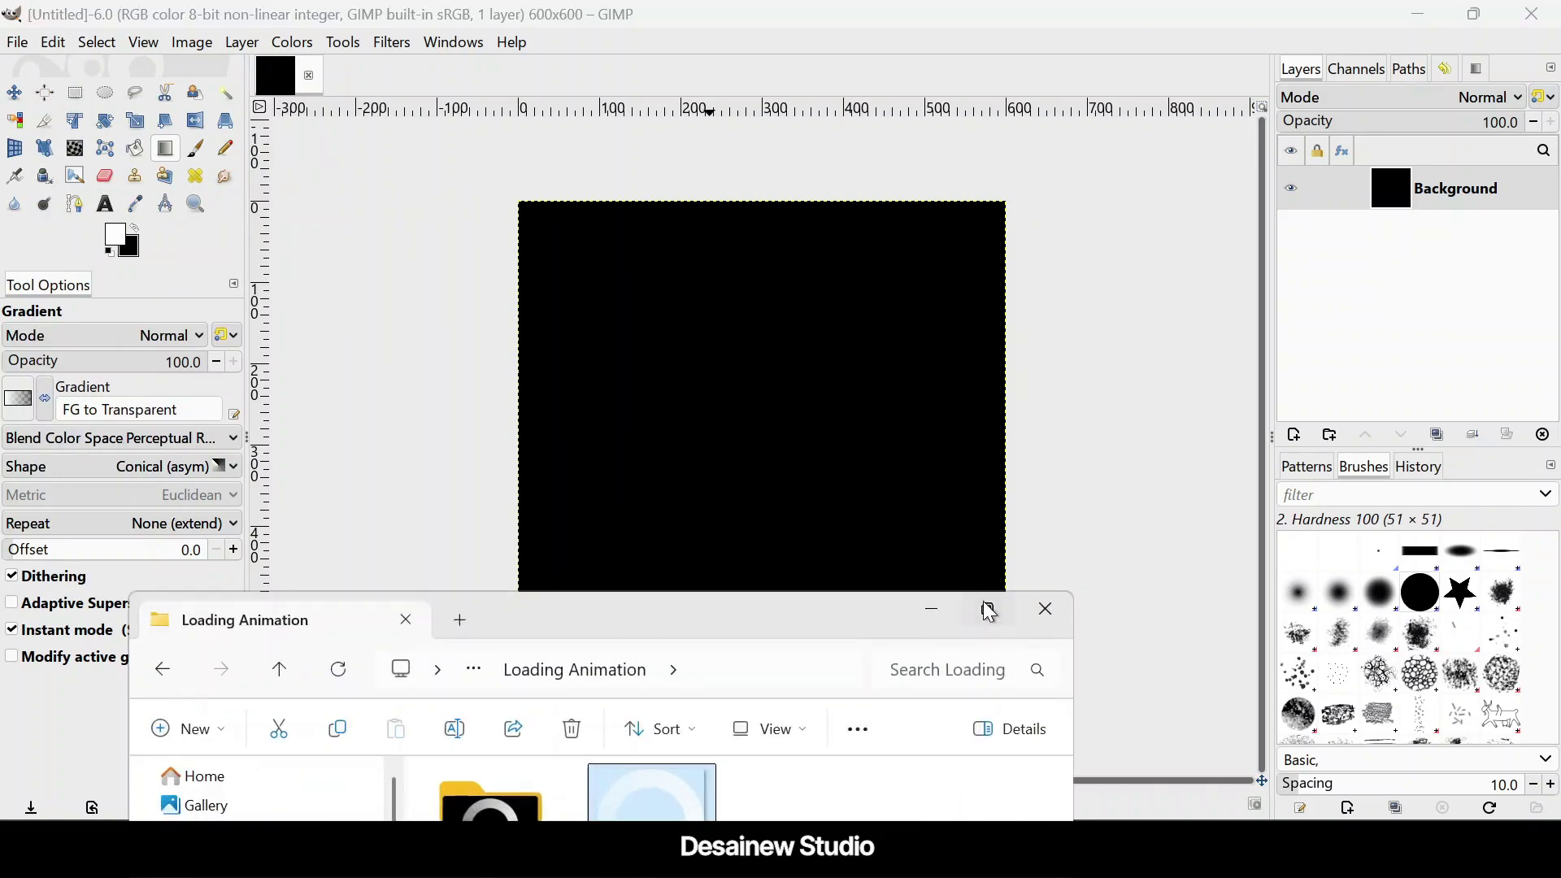
{"action": "left_click", "coordinate": [991, 610]}
{"action": "left_click", "coordinate": [872, 532]}
{"action": "double_click", "coordinate": [363, 255]}
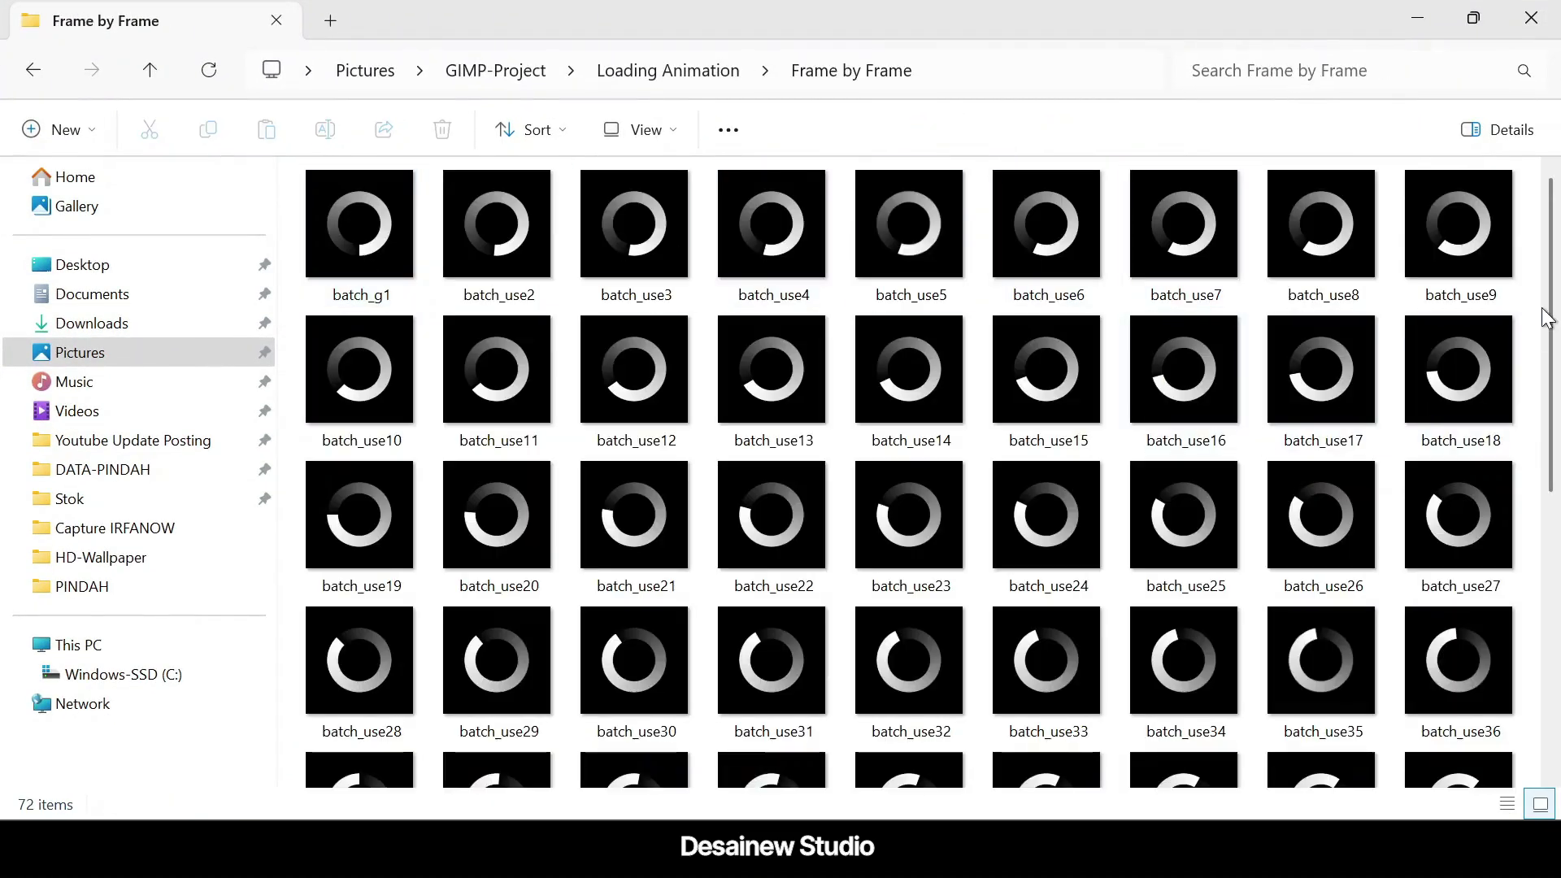
{"action": "left_click_drag", "start_coordinate": [1551, 313], "coordinate": [1559, 663]}
{"action": "left_click_drag", "start_coordinate": [1557, 608], "coordinate": [1549, 448]}
Step: Select all 72 exported images and batch-rename them with the base name Frame
{"action": "left_click", "coordinate": [373, 228]}
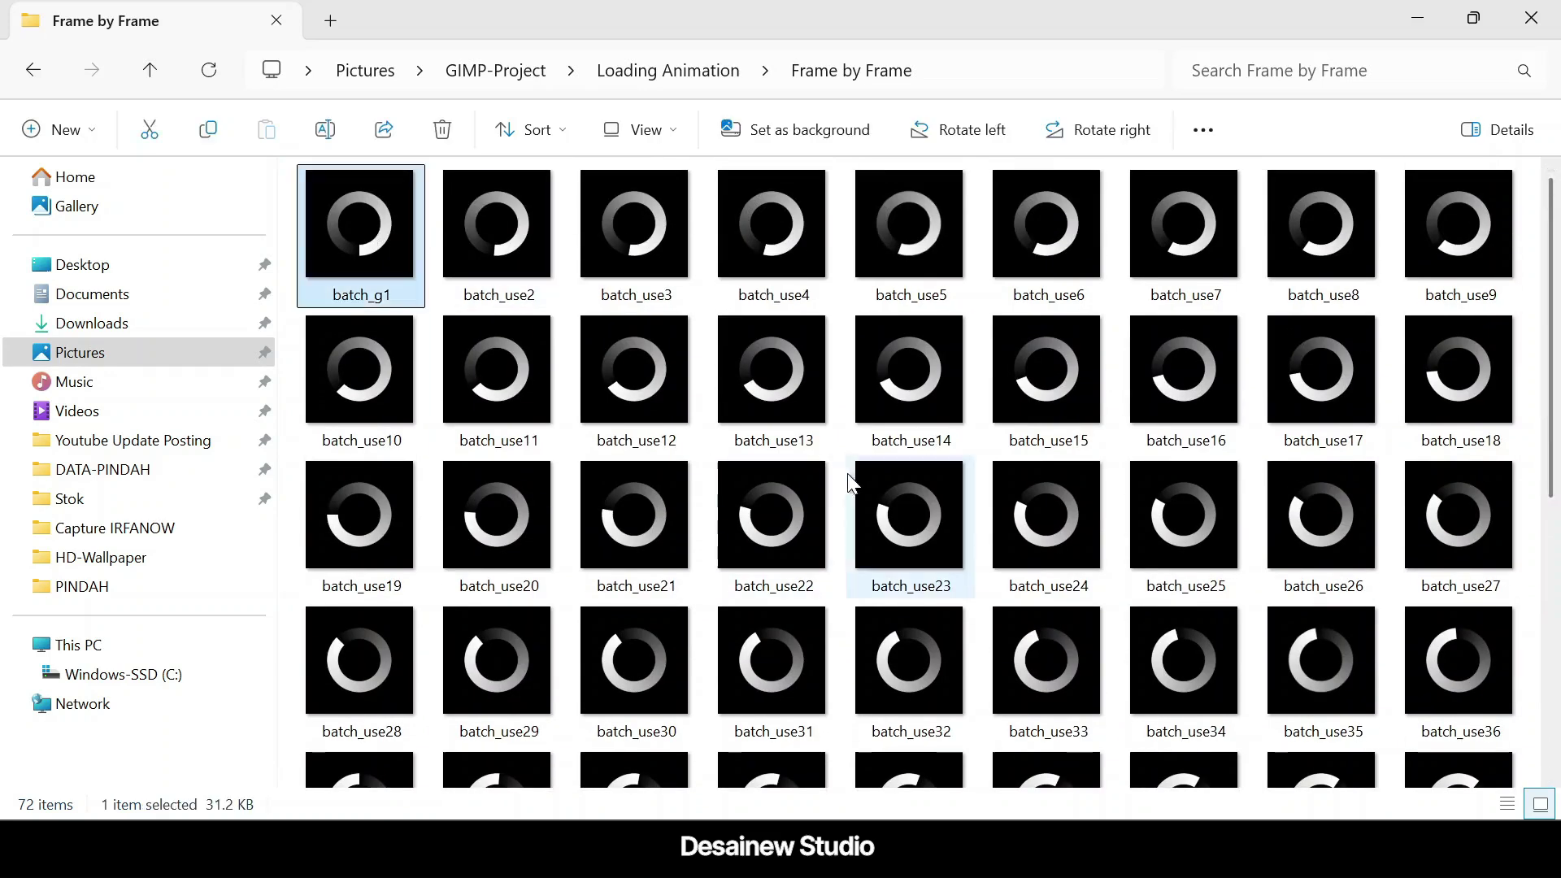
{"action": "scroll", "coordinate": [849, 481], "scroll_direction": "down", "scroll_amount": 5}
{"action": "left_click", "coordinate": [1440, 759], "text": "shift"}
{"action": "scroll", "coordinate": [886, 476], "scroll_direction": "up", "scroll_amount": 5}
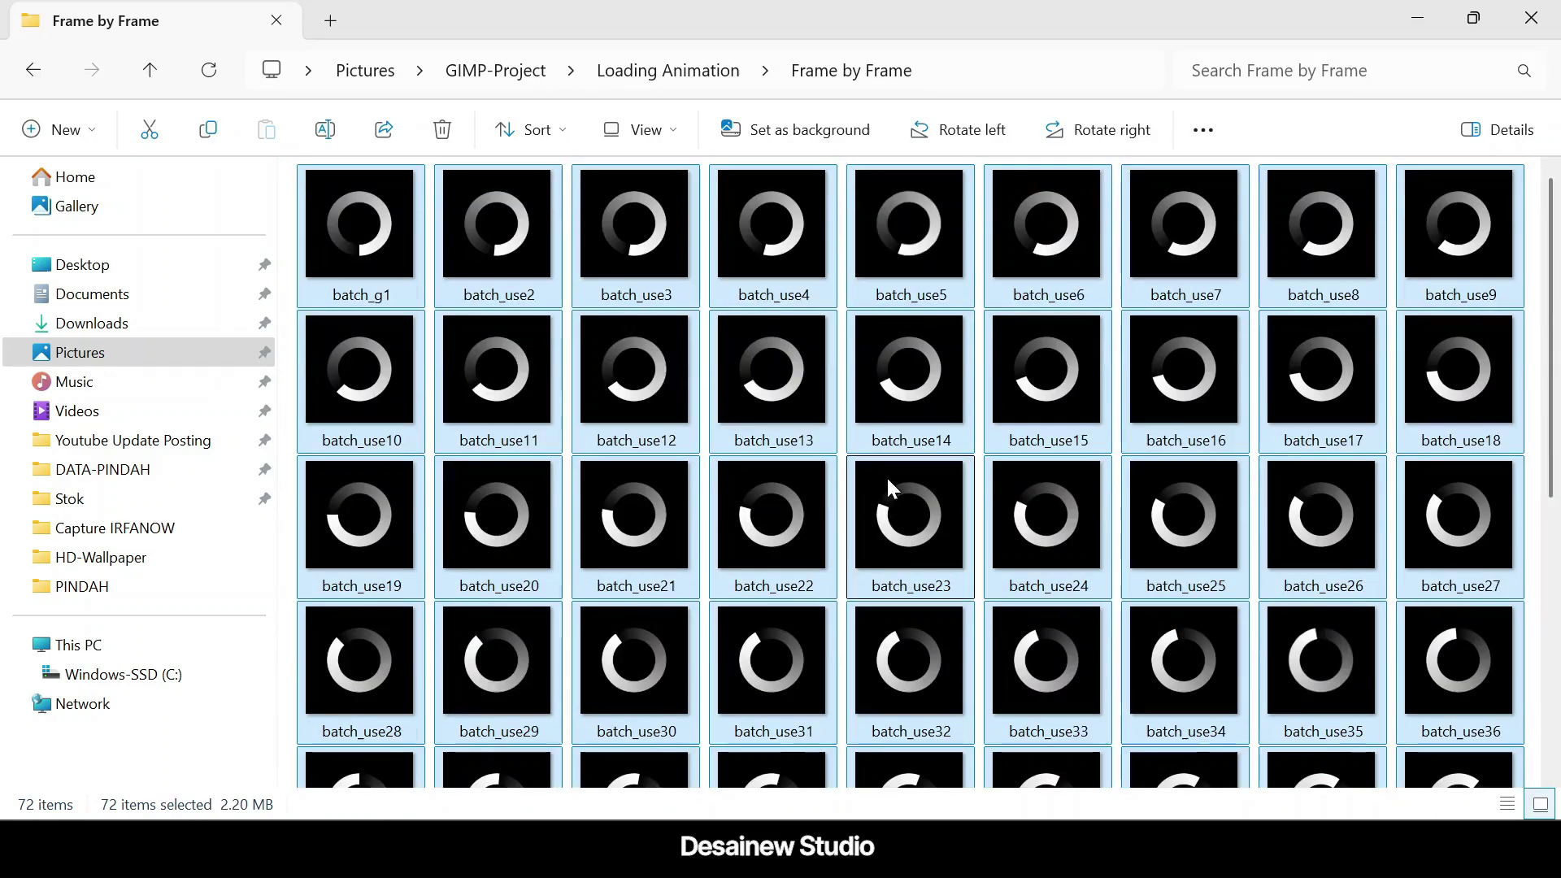
{"action": "right_click", "coordinate": [380, 218]}
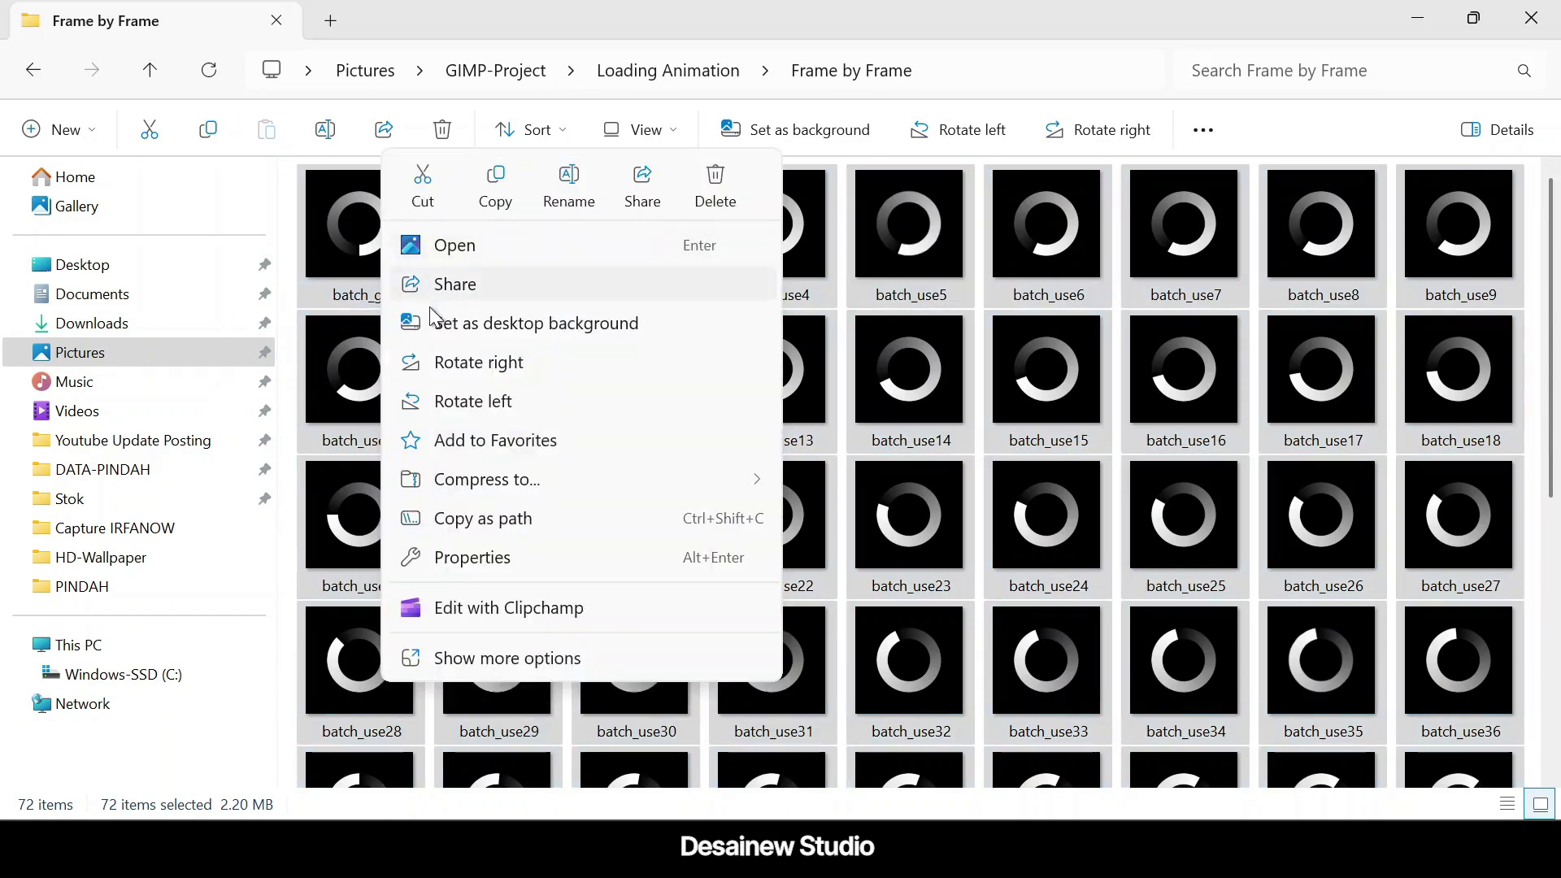
{"action": "left_click", "coordinate": [568, 194]}
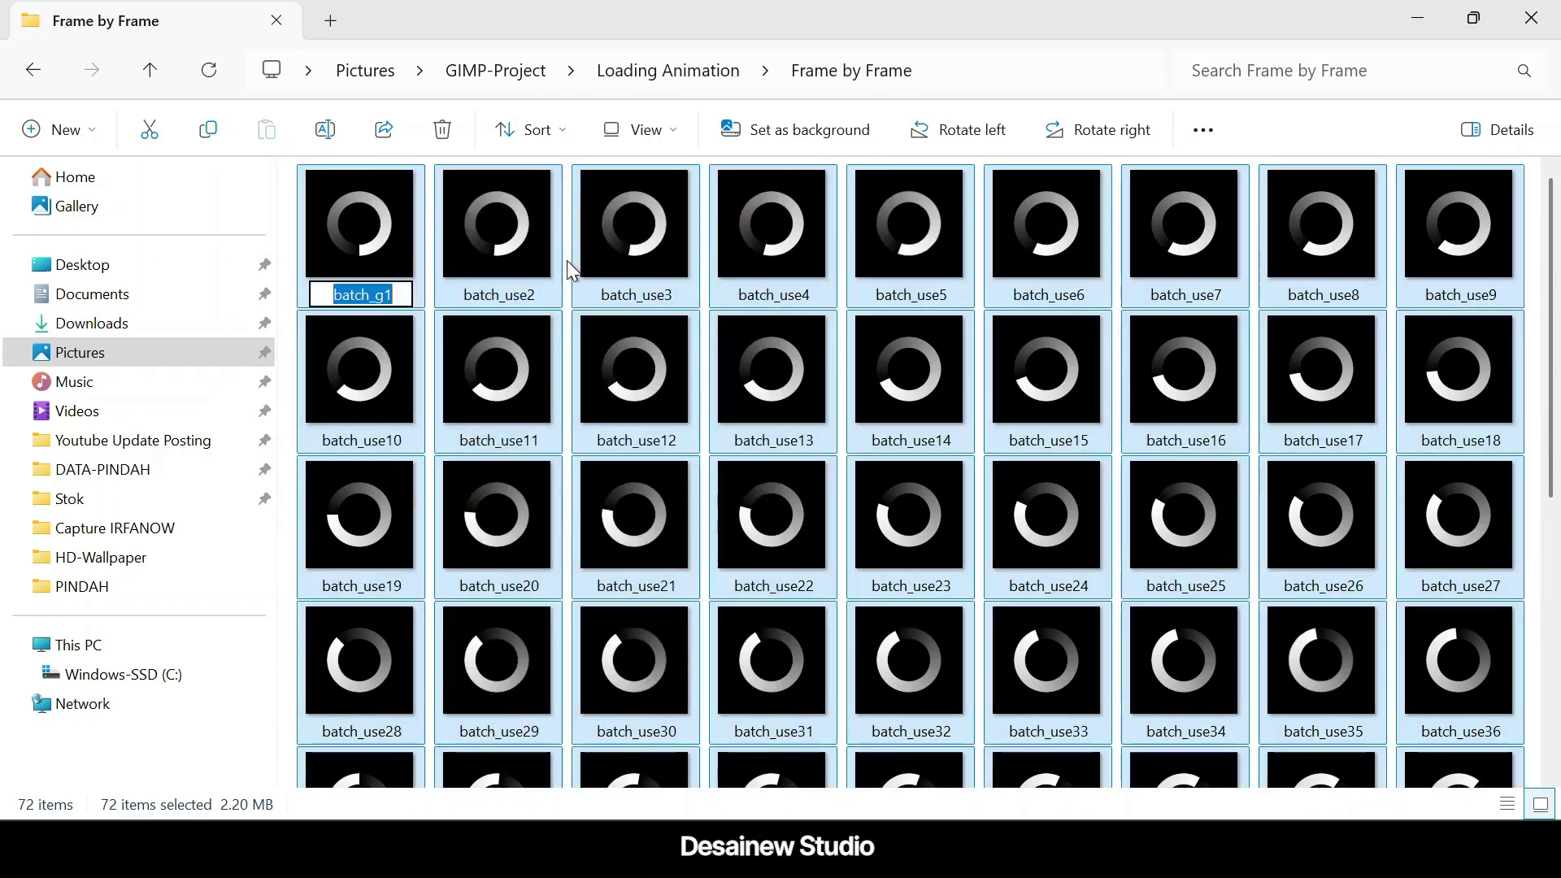
{"action": "type", "text": "Frame"}
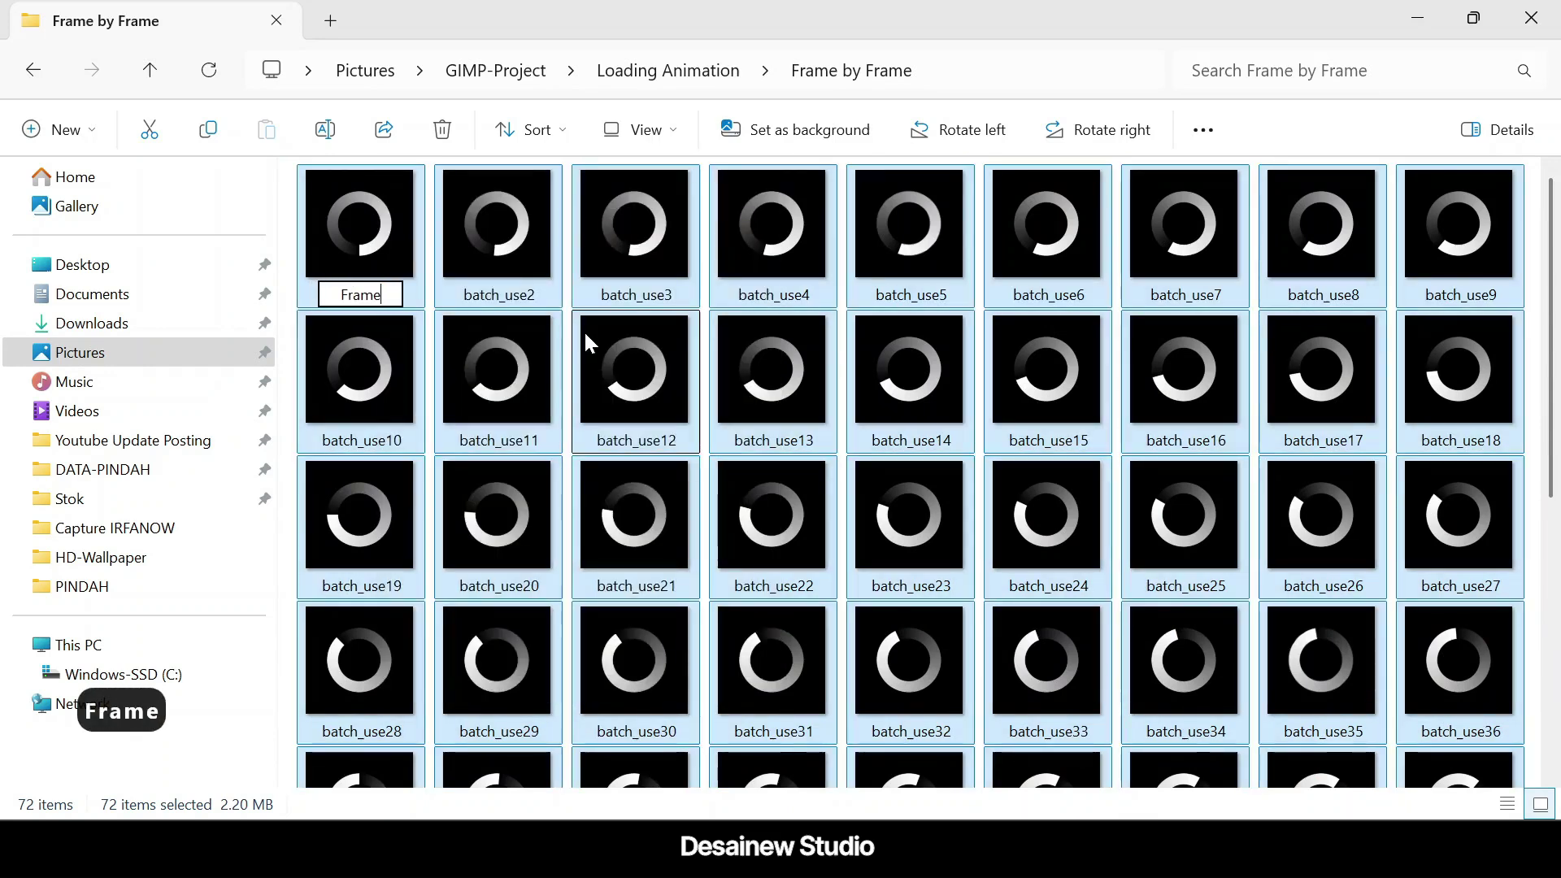
{"action": "key", "text": "Return"}
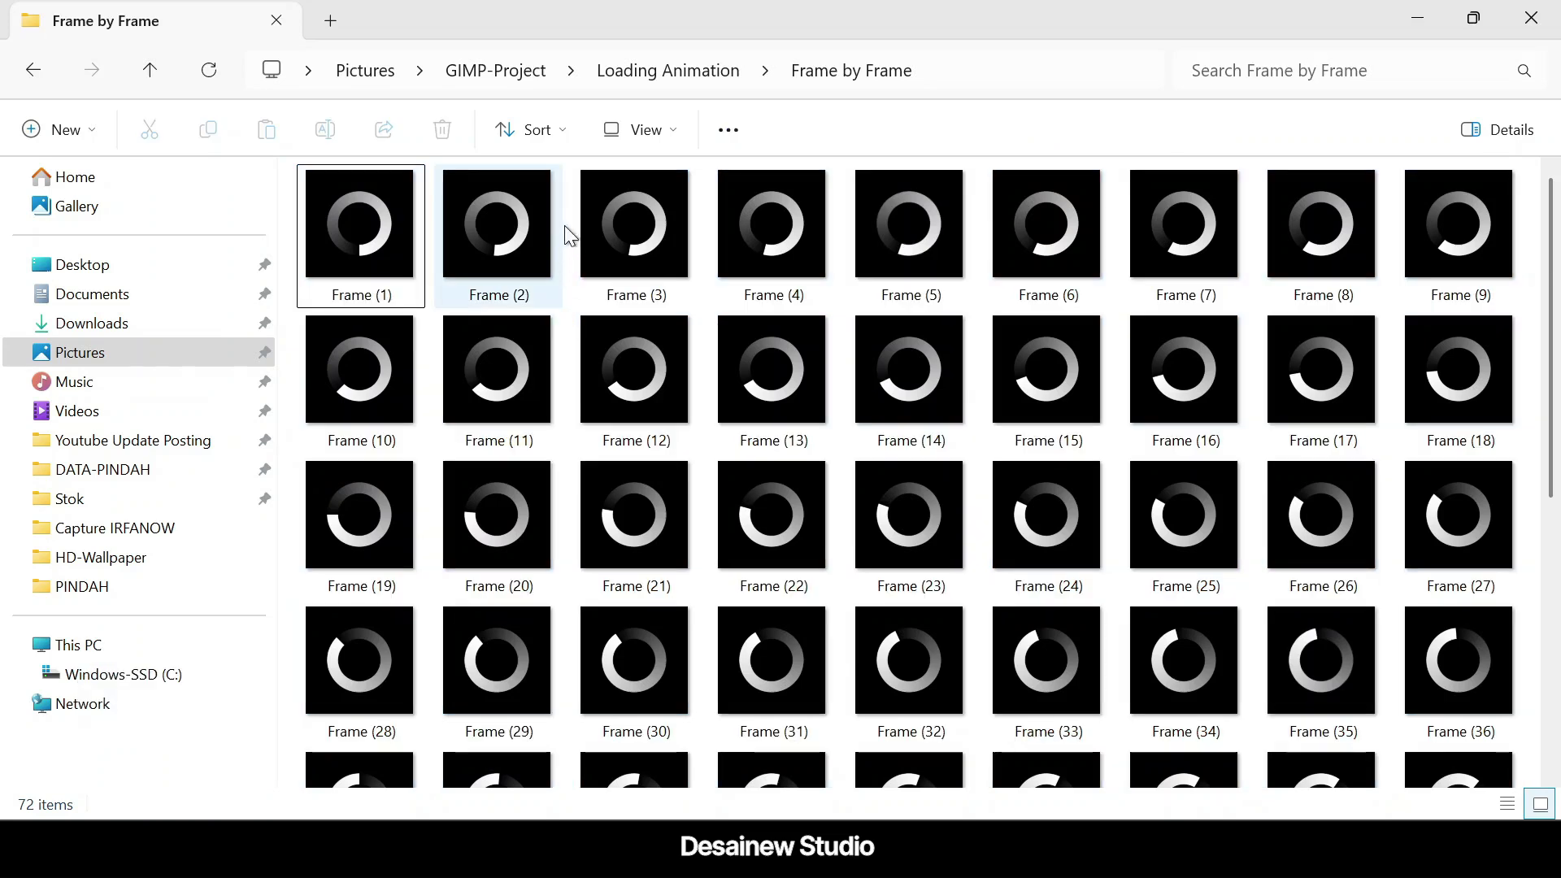
{"action": "left_click_drag", "start_coordinate": [1551, 390], "coordinate": [1556, 668]}
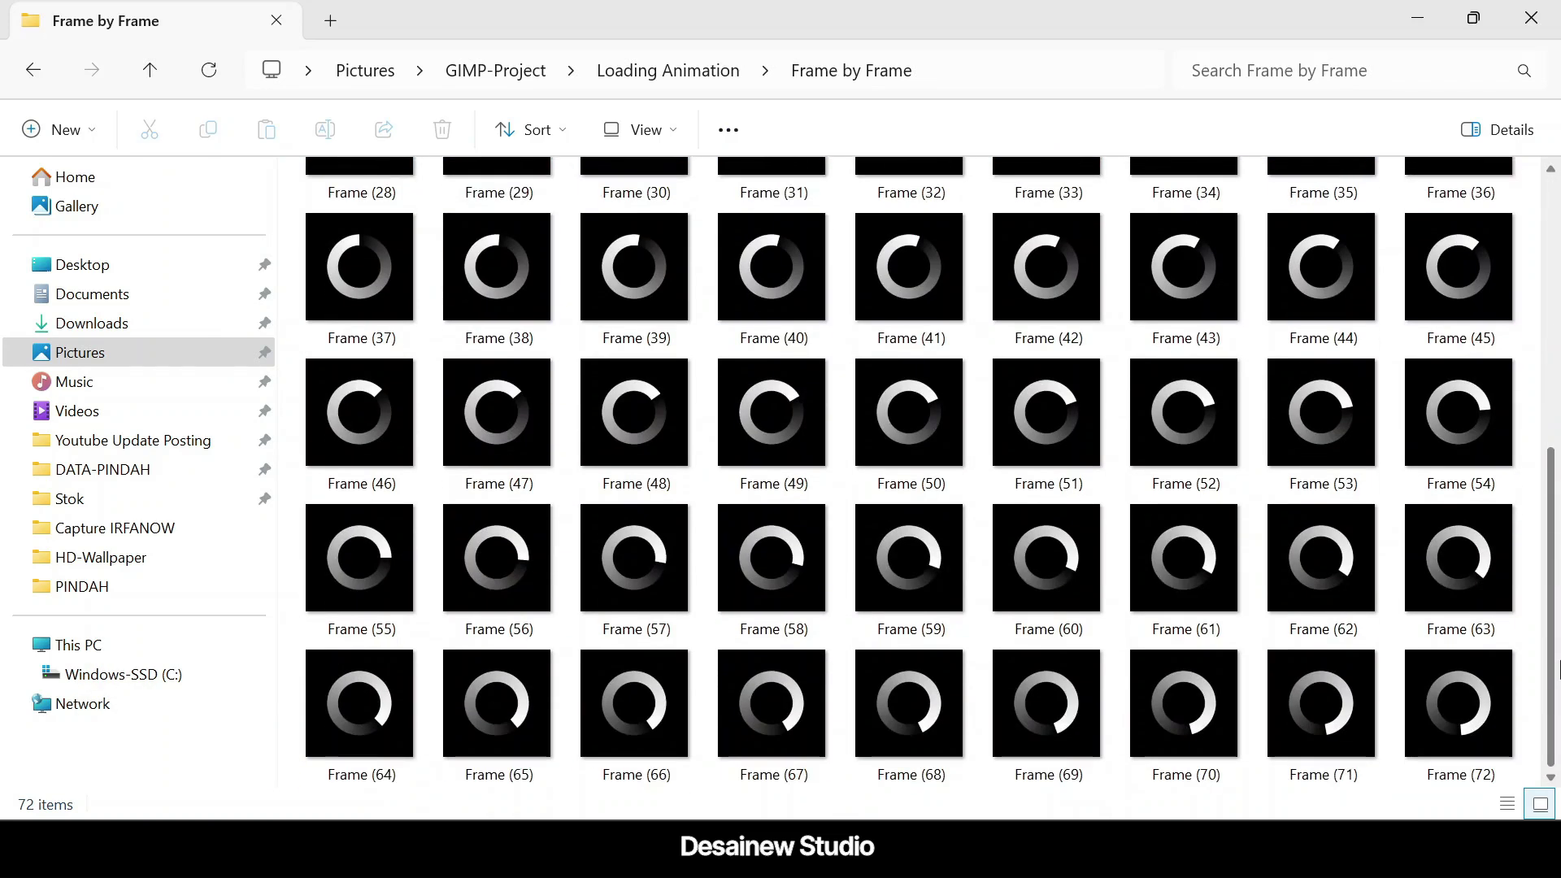
{"action": "scroll", "coordinate": [1558, 668], "scroll_direction": "up", "scroll_amount": 5}
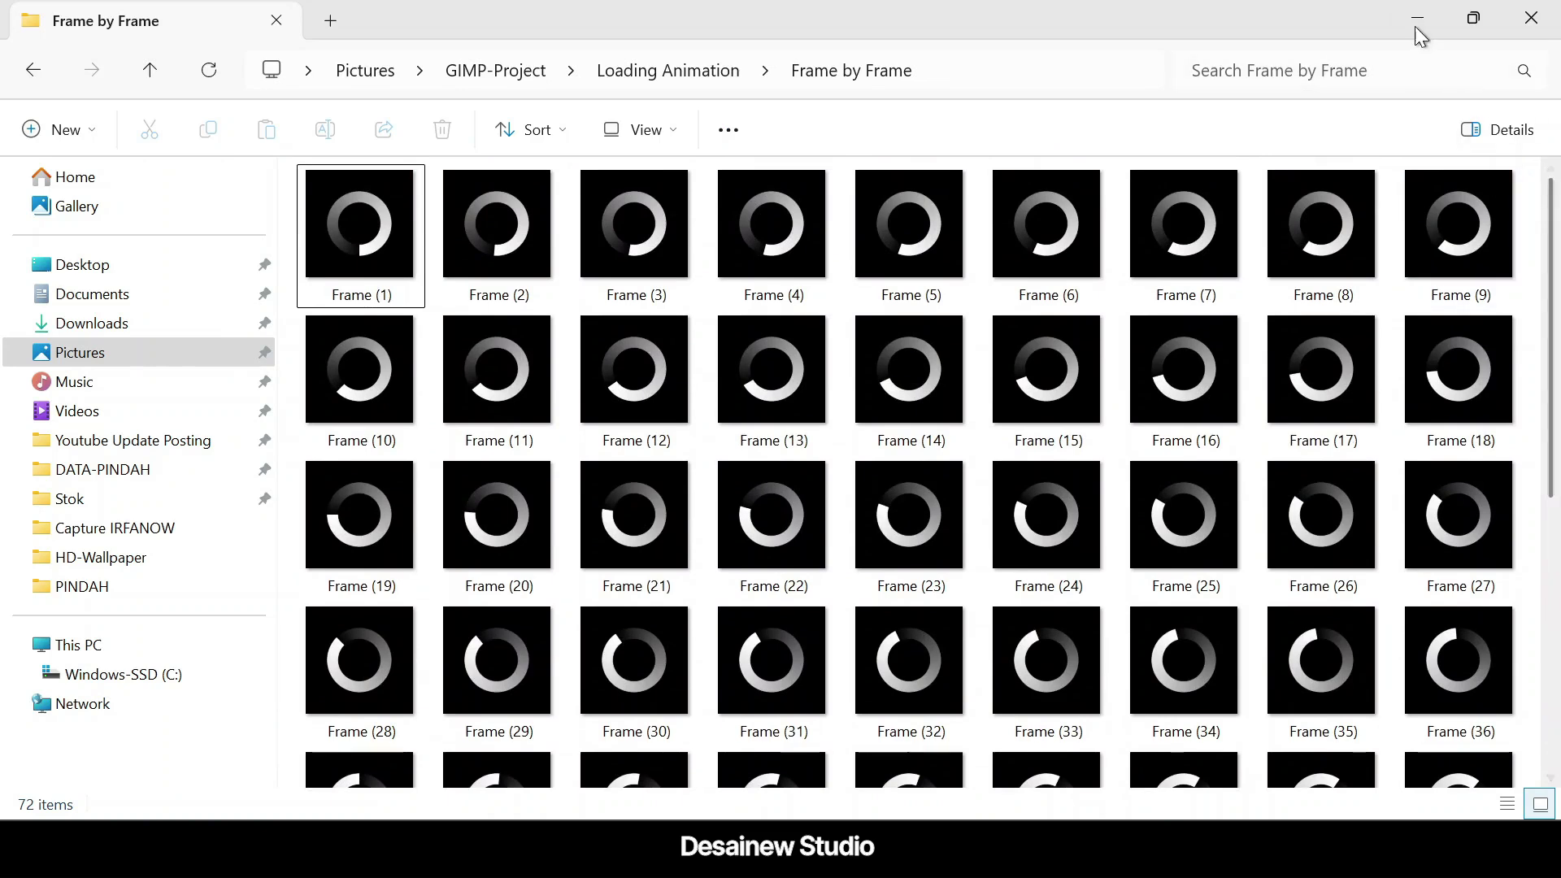
Step: Switch to GIMP and open all 72 images from the Frame by Frame folder as layers in the new image
{"action": "left_click", "coordinate": [1420, 28]}
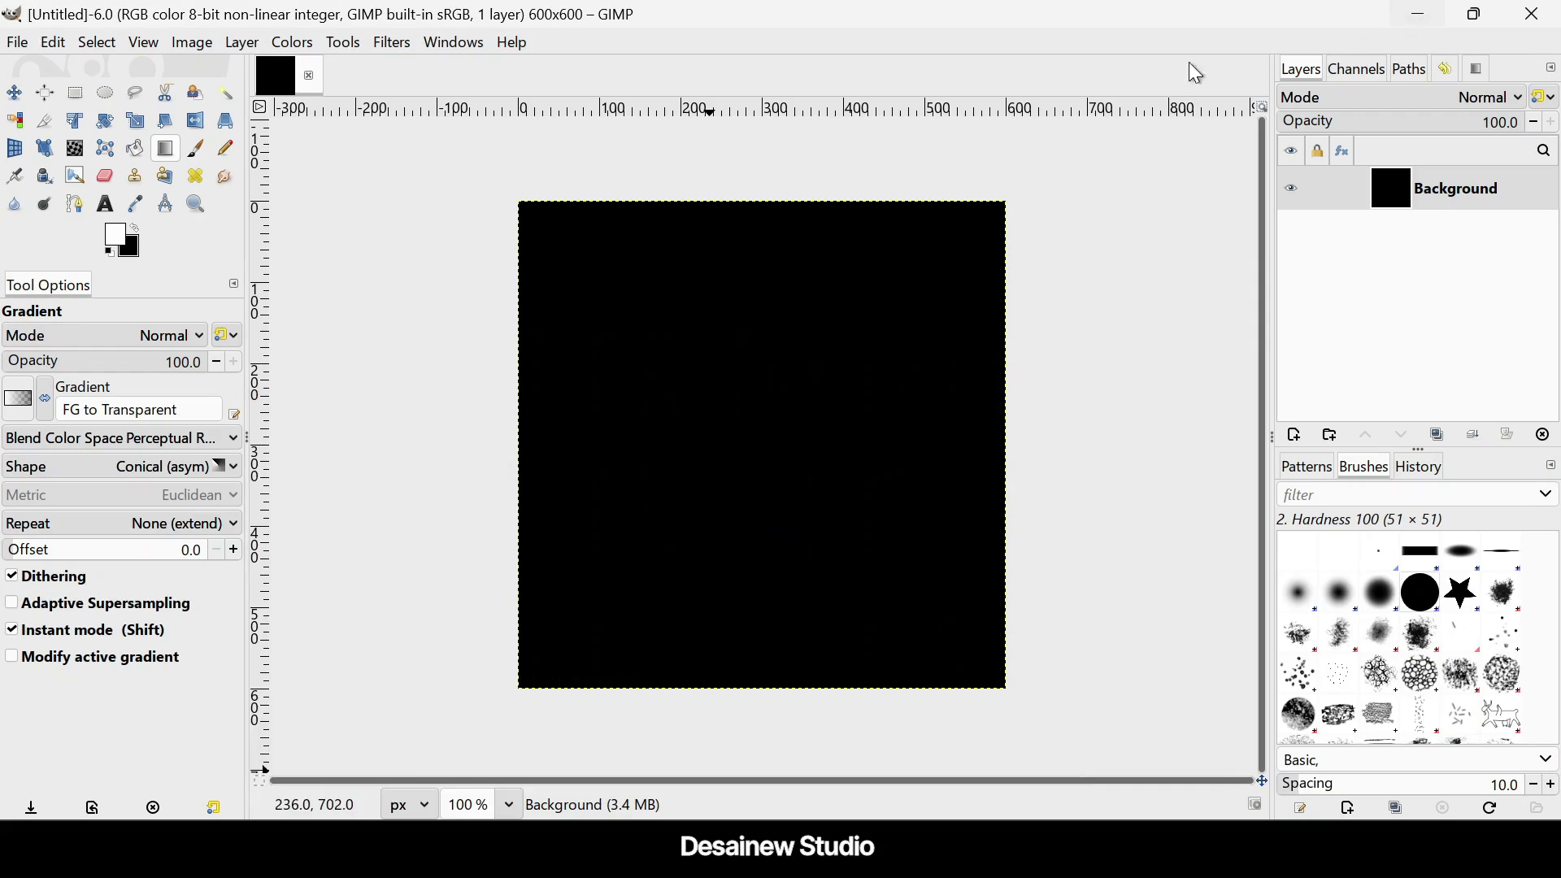
{"action": "left_click", "coordinate": [17, 44]}
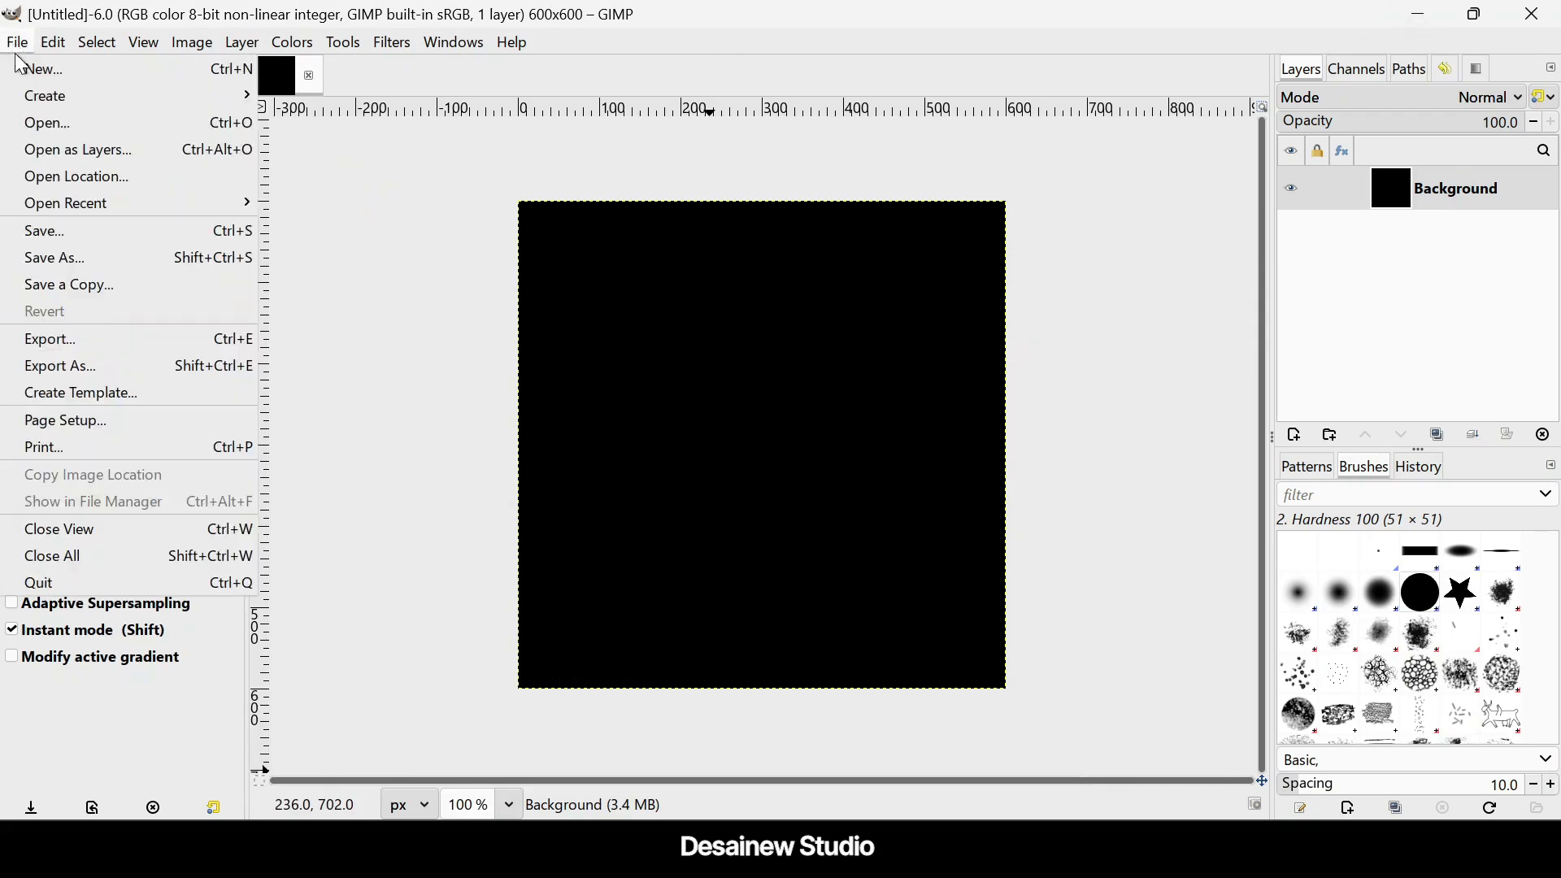
{"action": "left_click", "coordinate": [98, 151]}
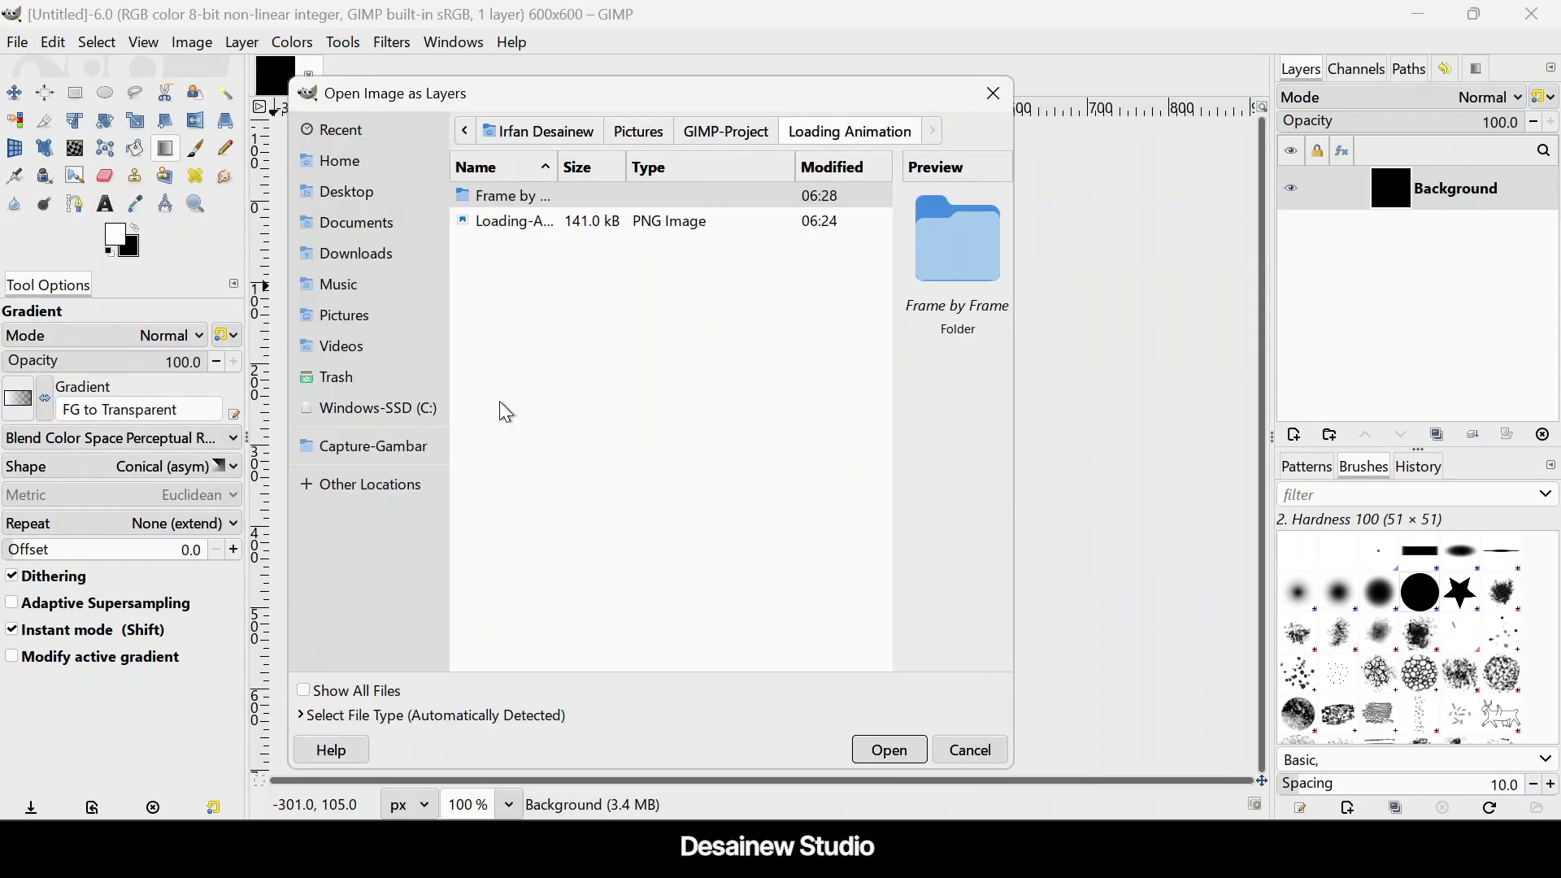
{"action": "double_click", "coordinate": [537, 200]}
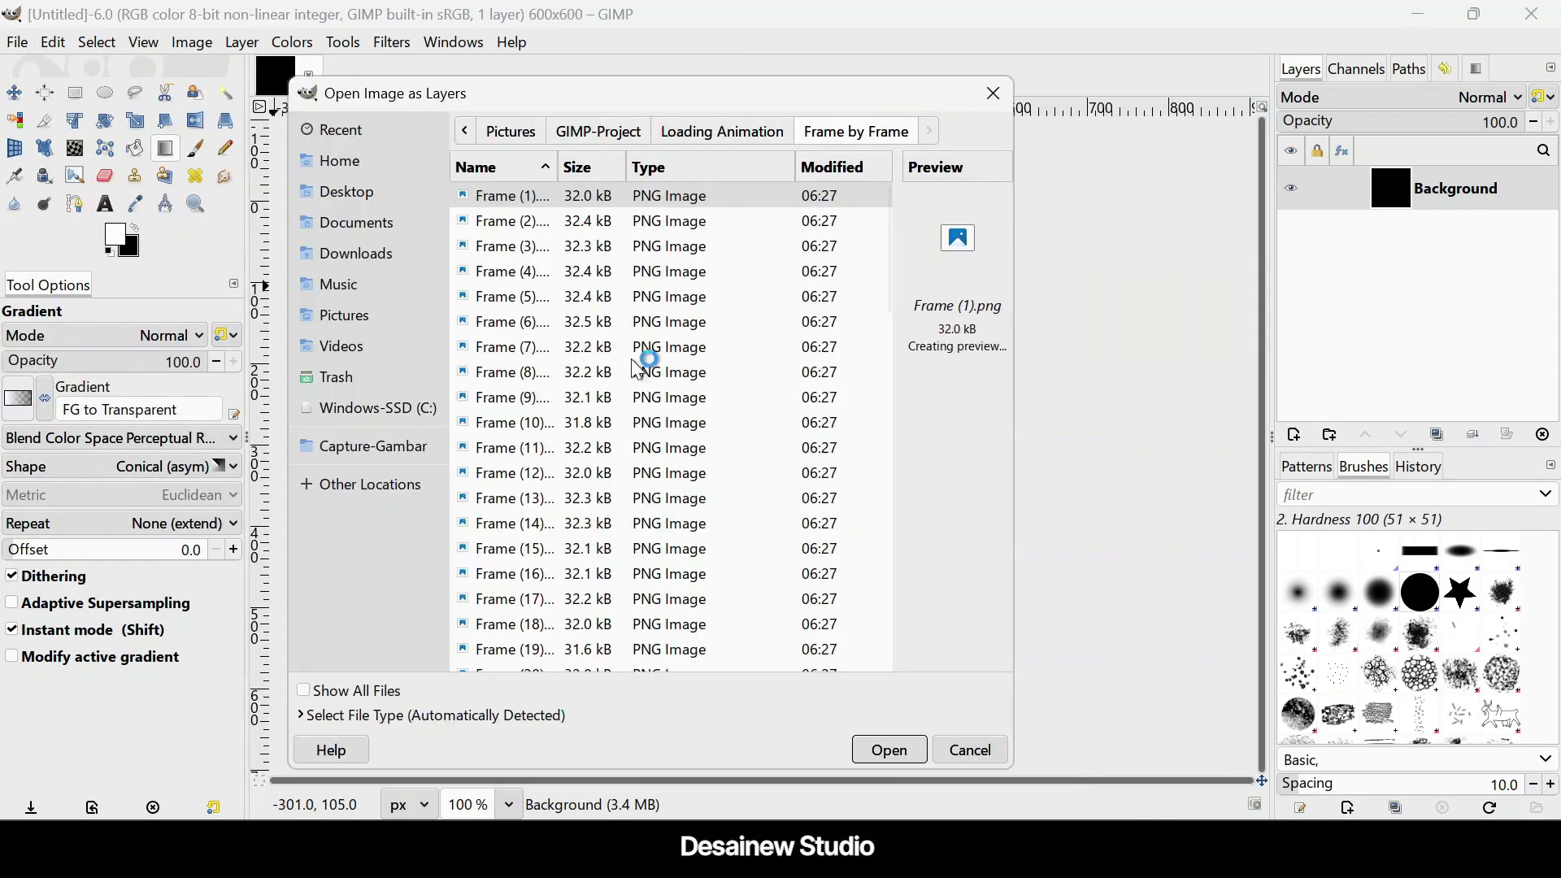
{"action": "left_click", "coordinate": [543, 322]}
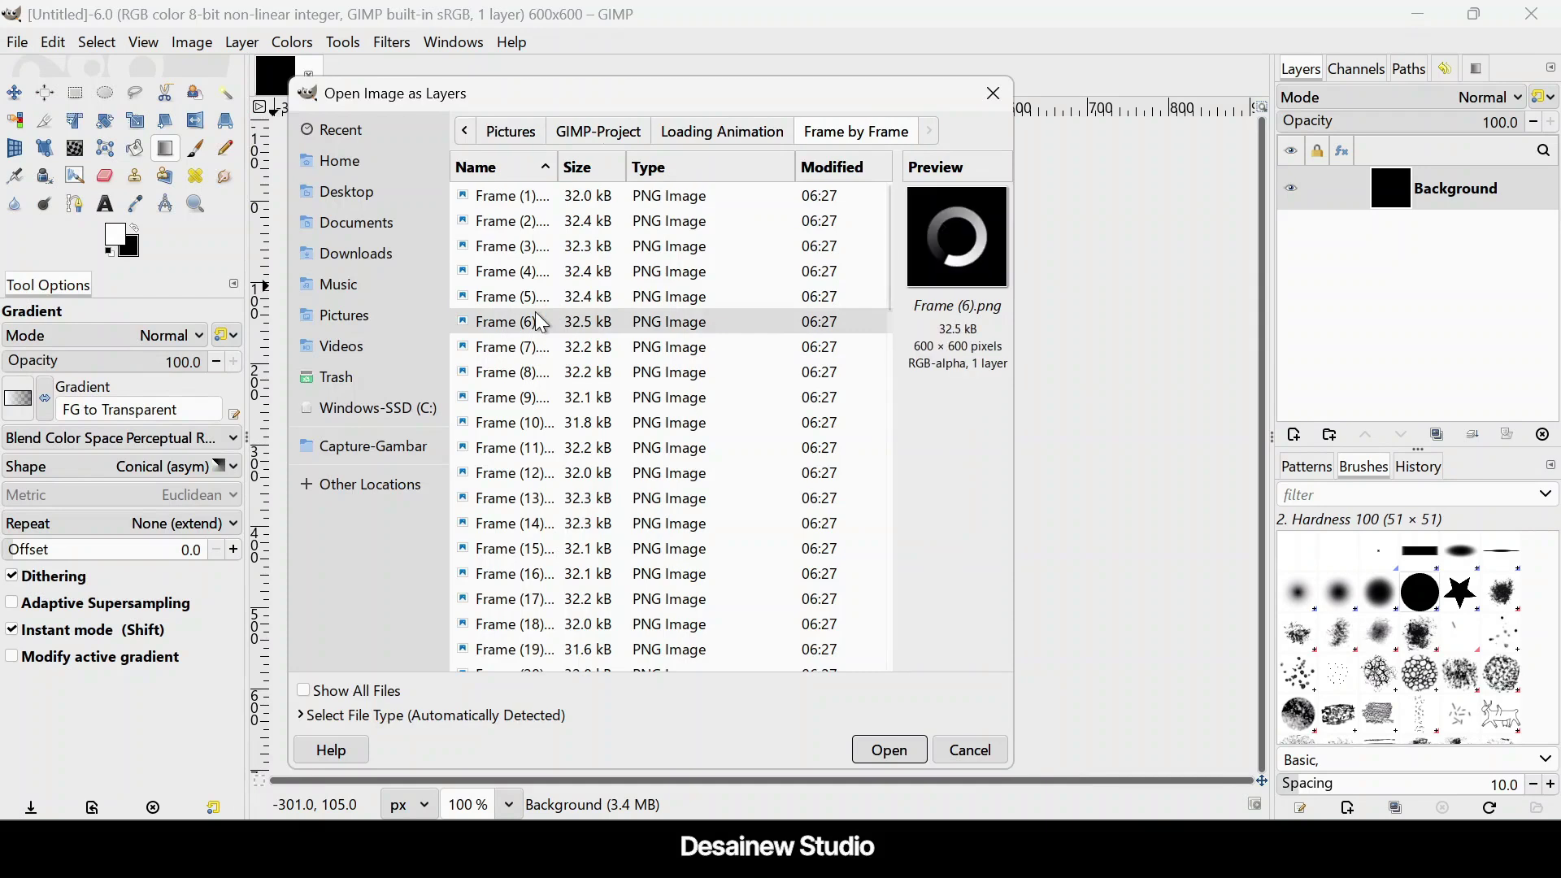
{"action": "key", "text": "ctrl+a"}
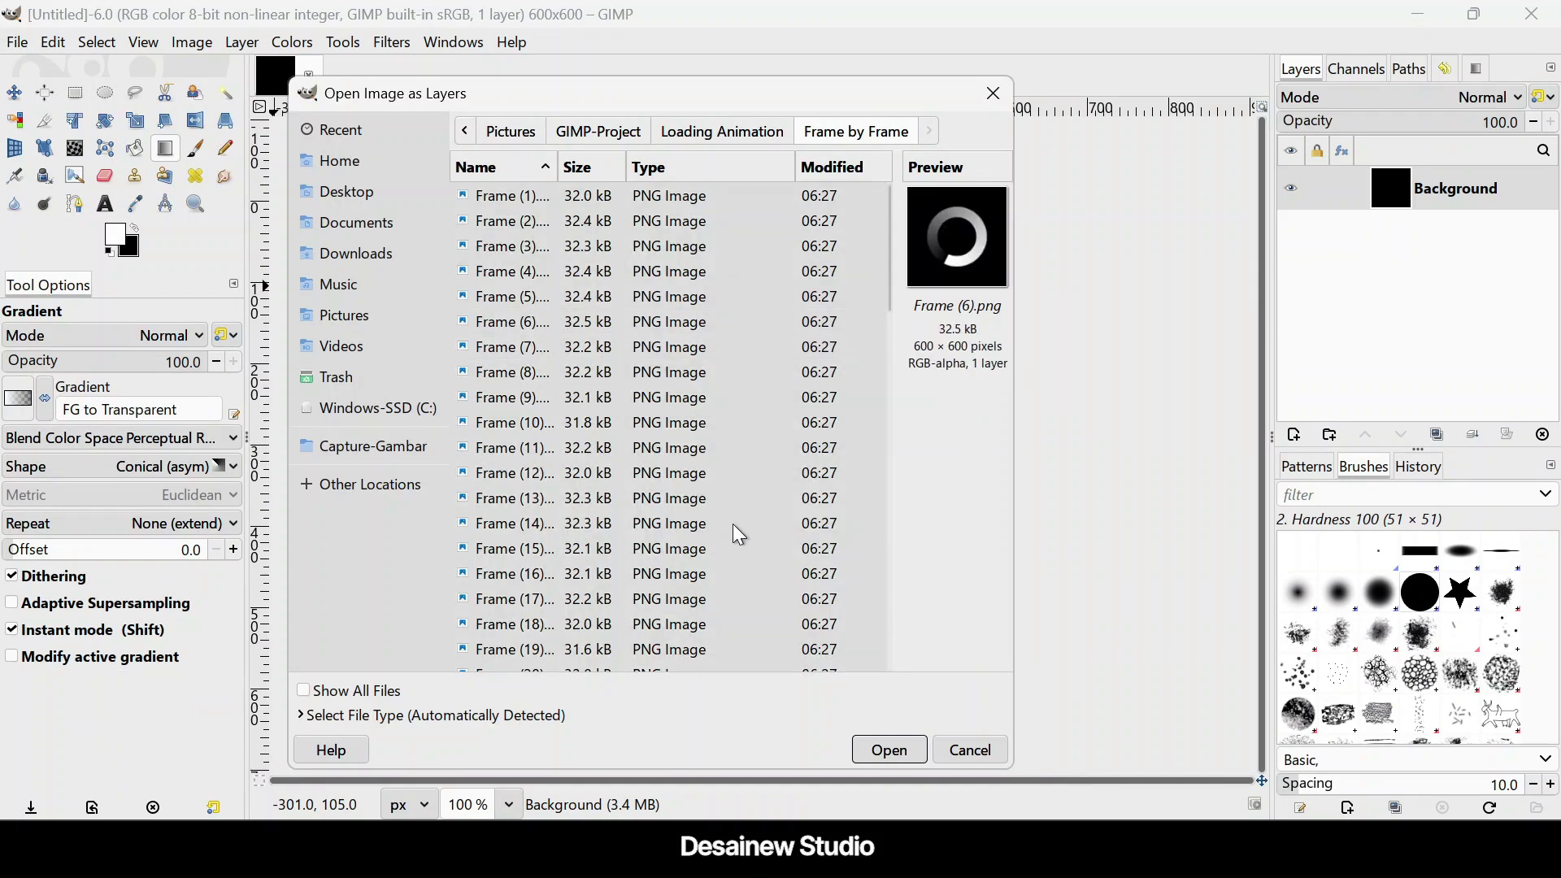
{"action": "left_click_drag", "start_coordinate": [892, 259], "coordinate": [900, 666]}
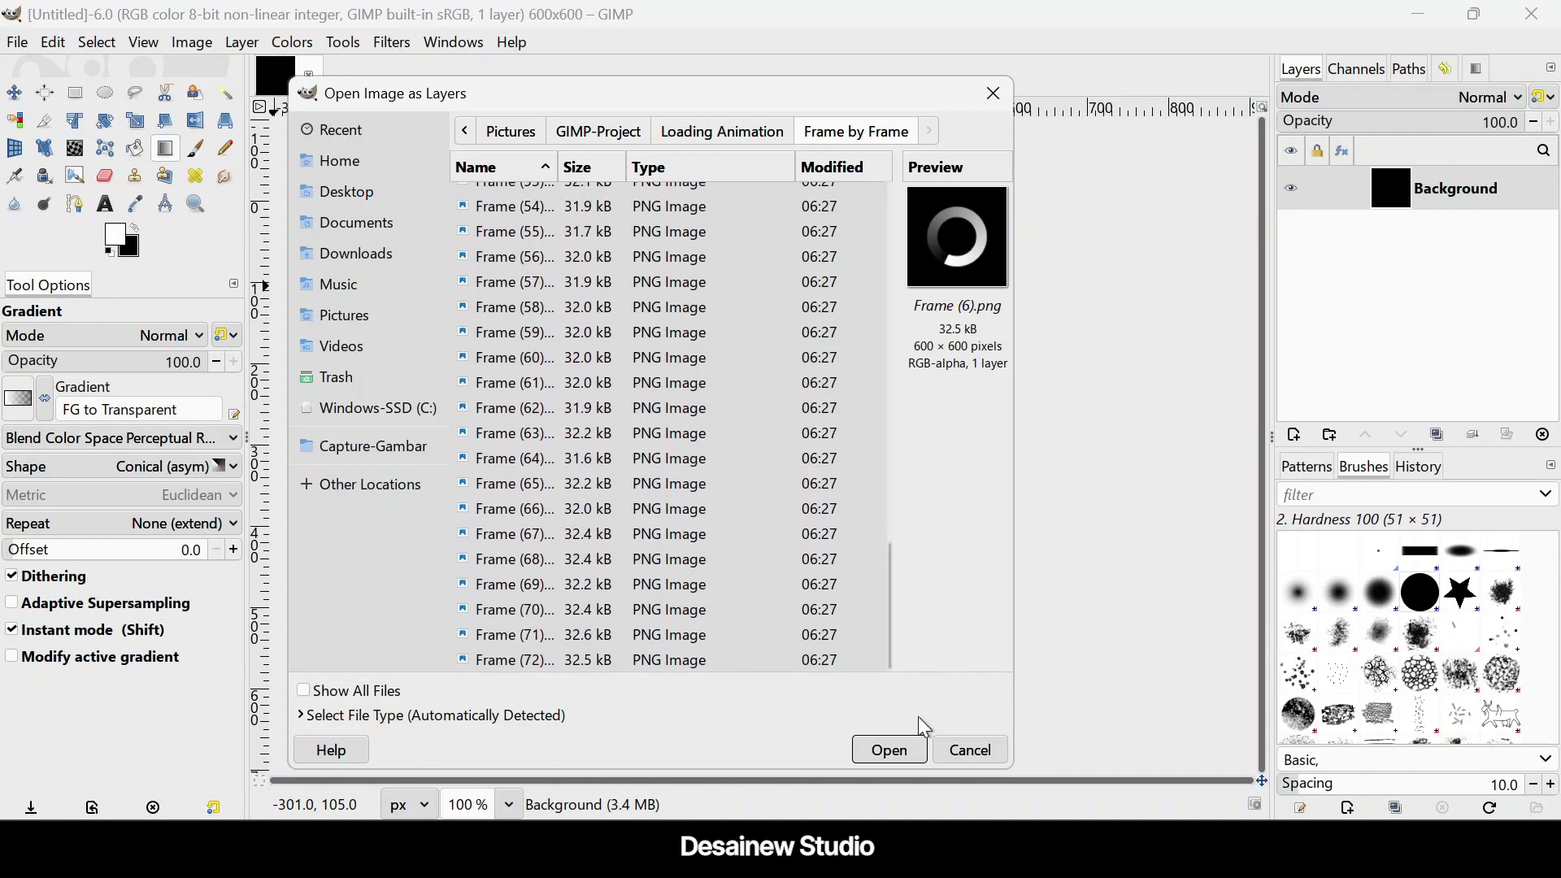
{"action": "left_click", "coordinate": [913, 748]}
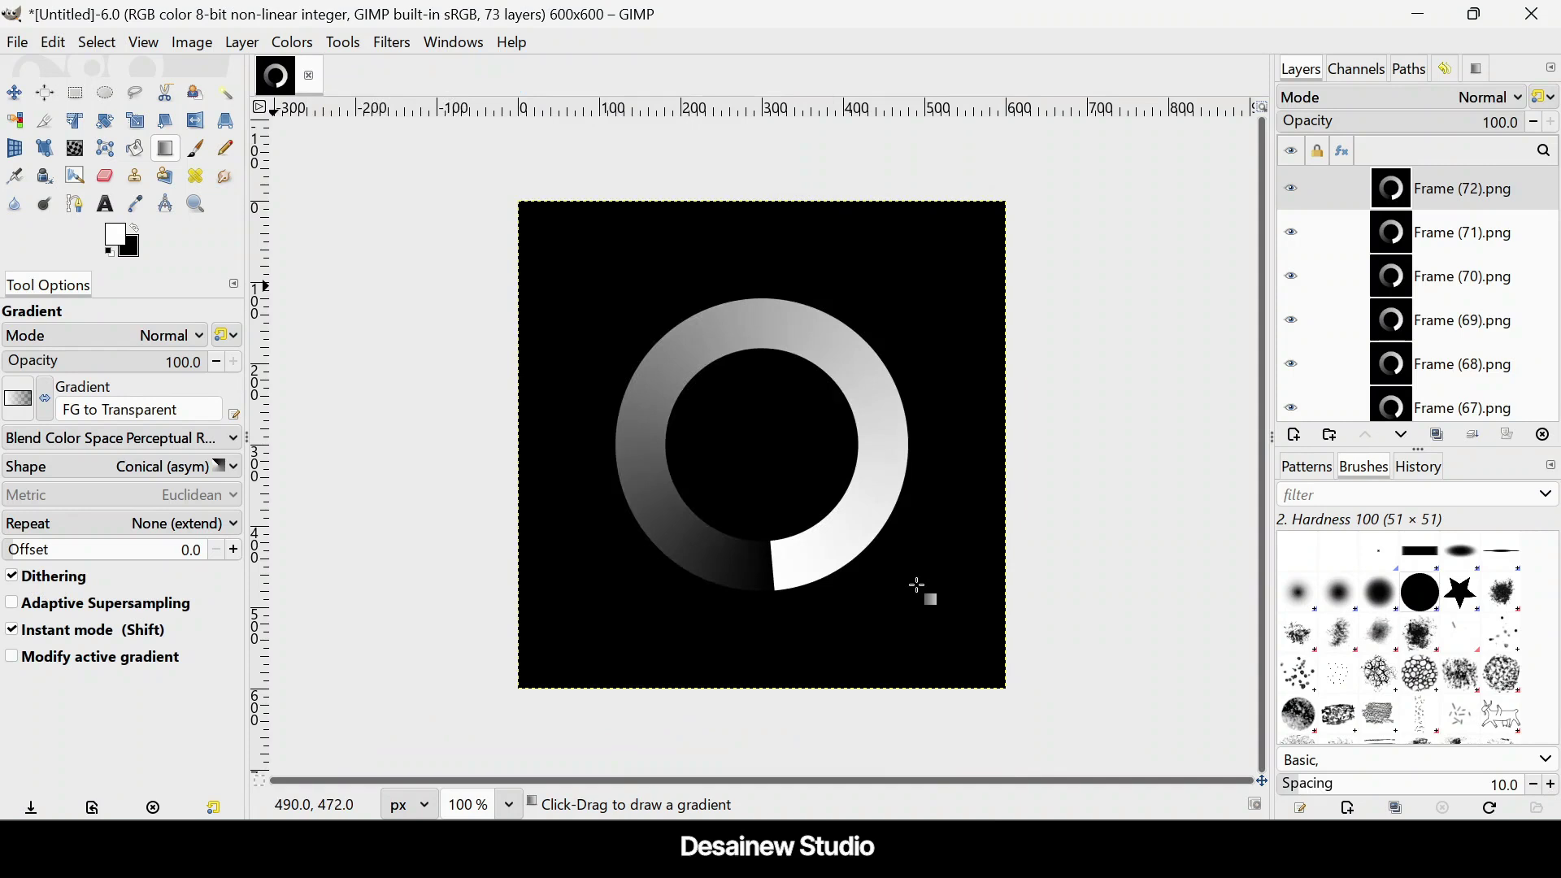
Step: Delete the Background layer beneath the Frame (1).png layer
{"action": "left_click_drag", "start_coordinate": [1557, 187], "coordinate": [1558, 425]}
{"action": "left_click", "coordinate": [1491, 411]}
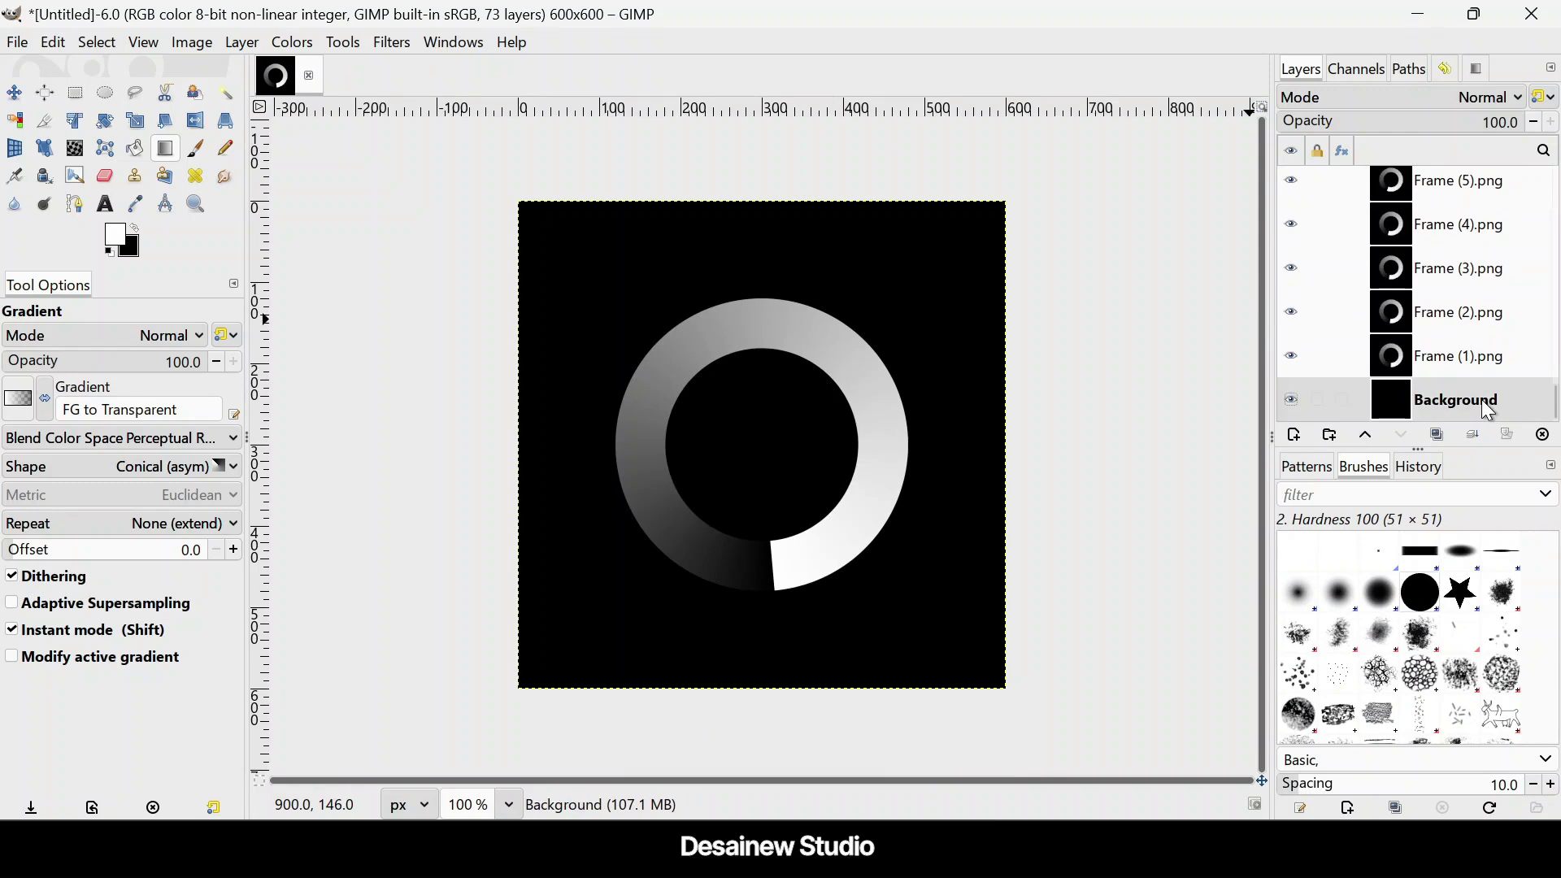
{"action": "left_click", "coordinate": [1543, 435]}
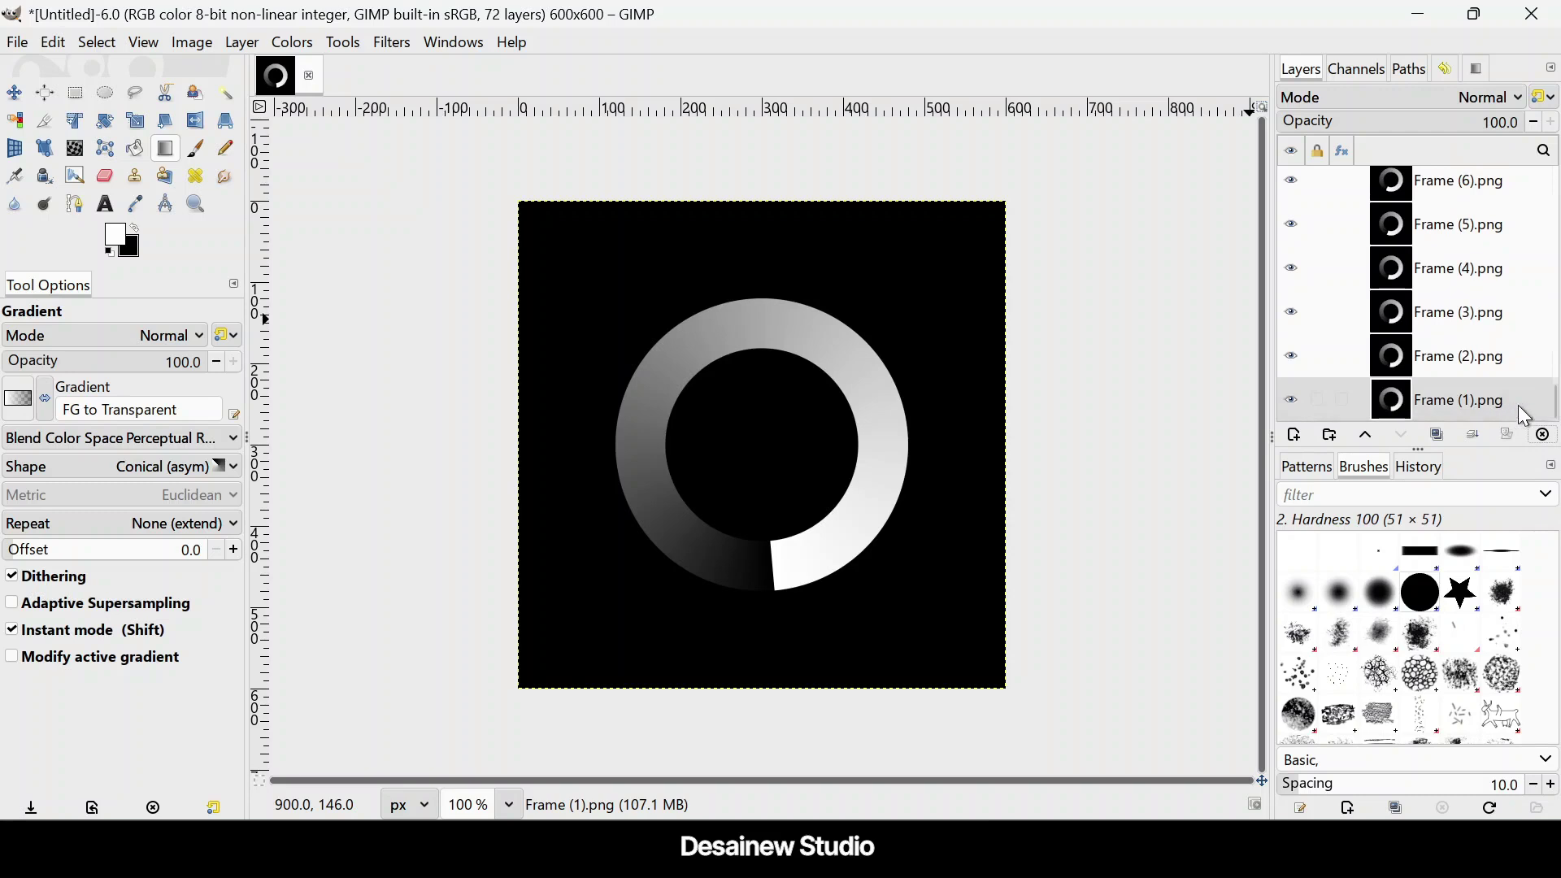
{"action": "mouse_move", "coordinate": [1556, 410]}
{"action": "left_mouse_down"}
{"action": "mouse_move", "coordinate": [1557, 175]}
{"action": "mouse_move", "coordinate": [1559, 425]}
{"action": "left_mouse_up"}
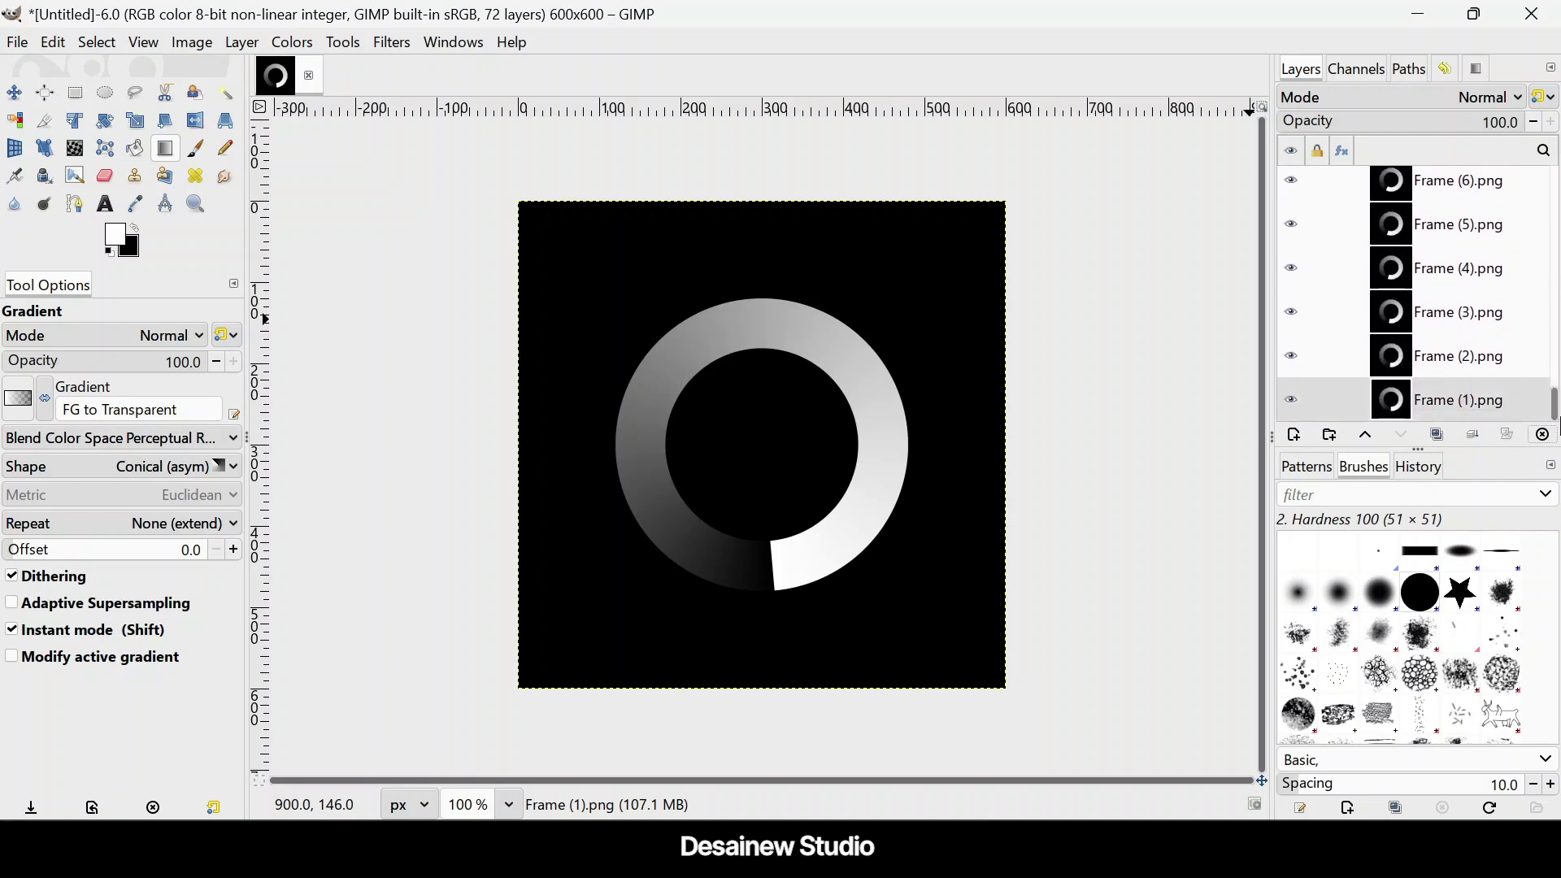
Step: Preview the layered frames with the Animation Playback filter, and close the preview window
{"action": "left_click", "coordinate": [398, 49]}
{"action": "mouse_move", "coordinate": [461, 505]}
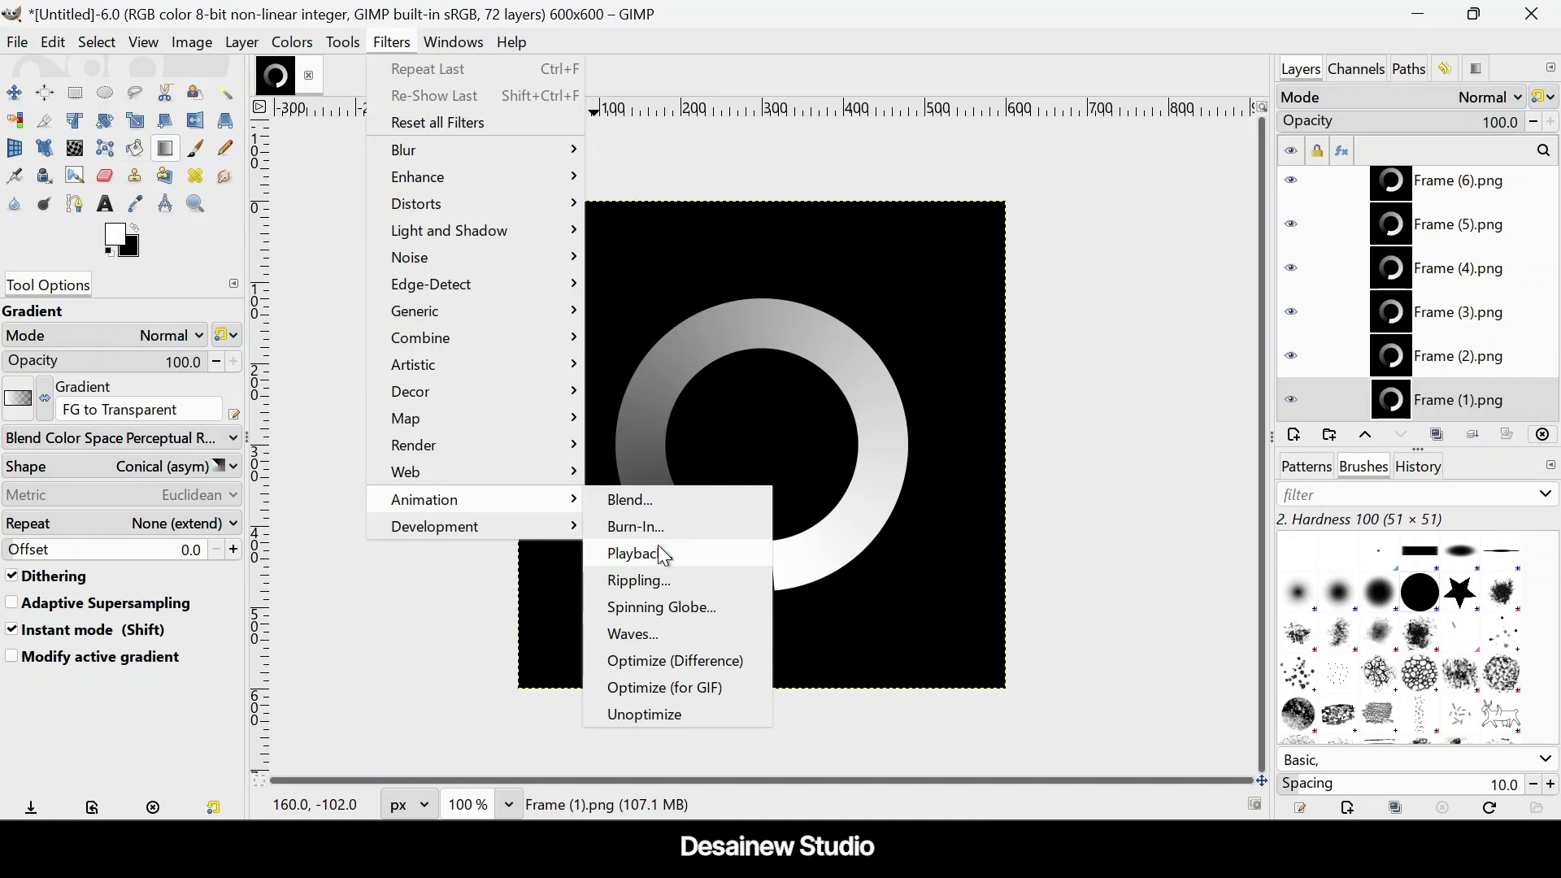
{"action": "left_click", "coordinate": [694, 567]}
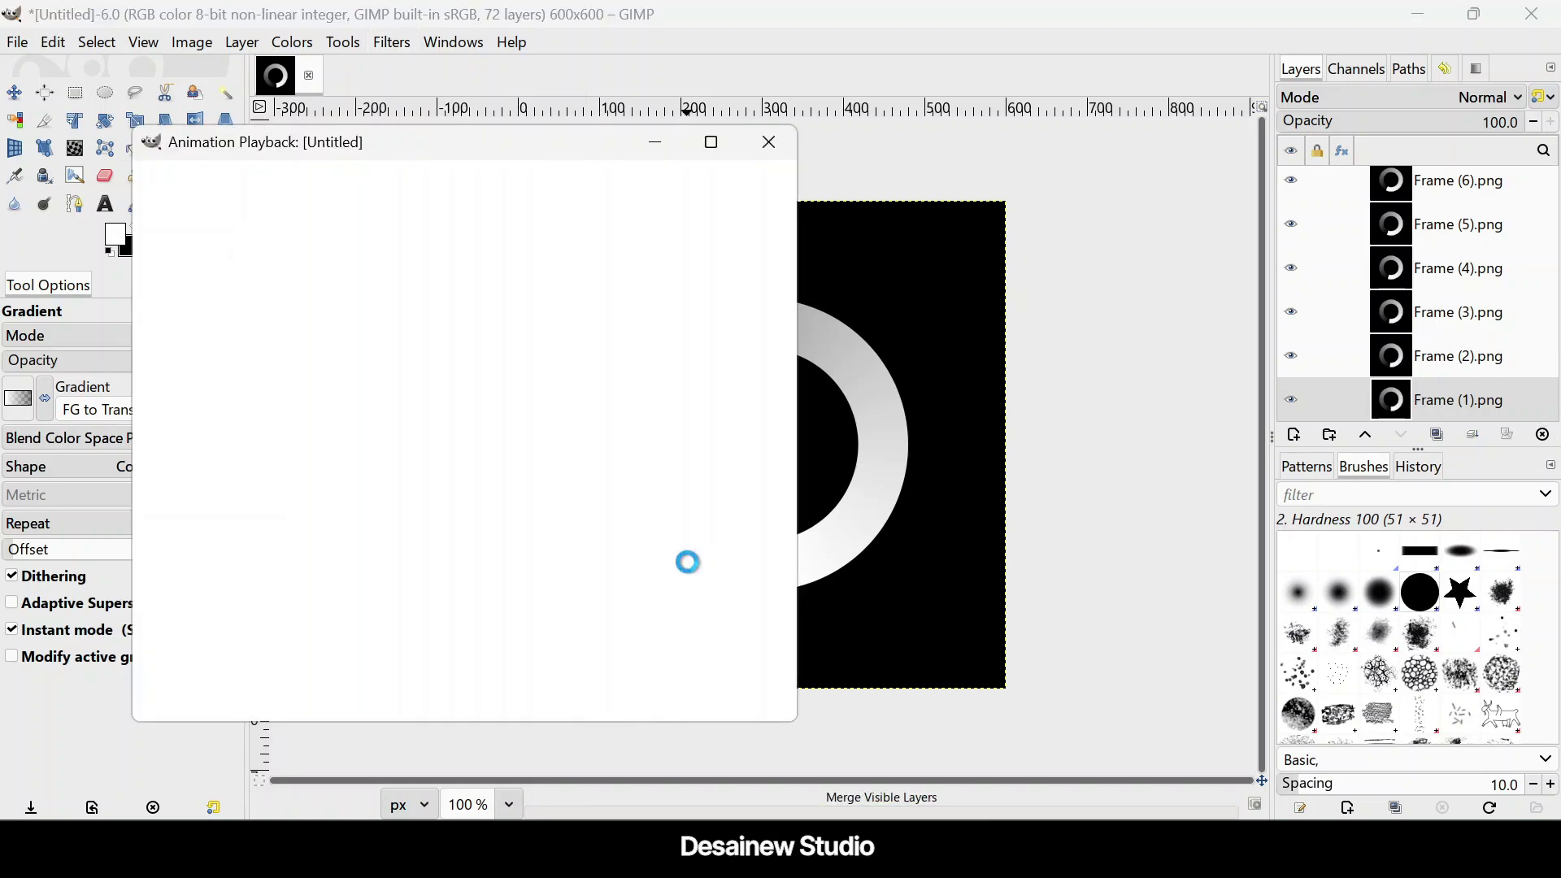
{"action": "left_click", "coordinate": [157, 185]}
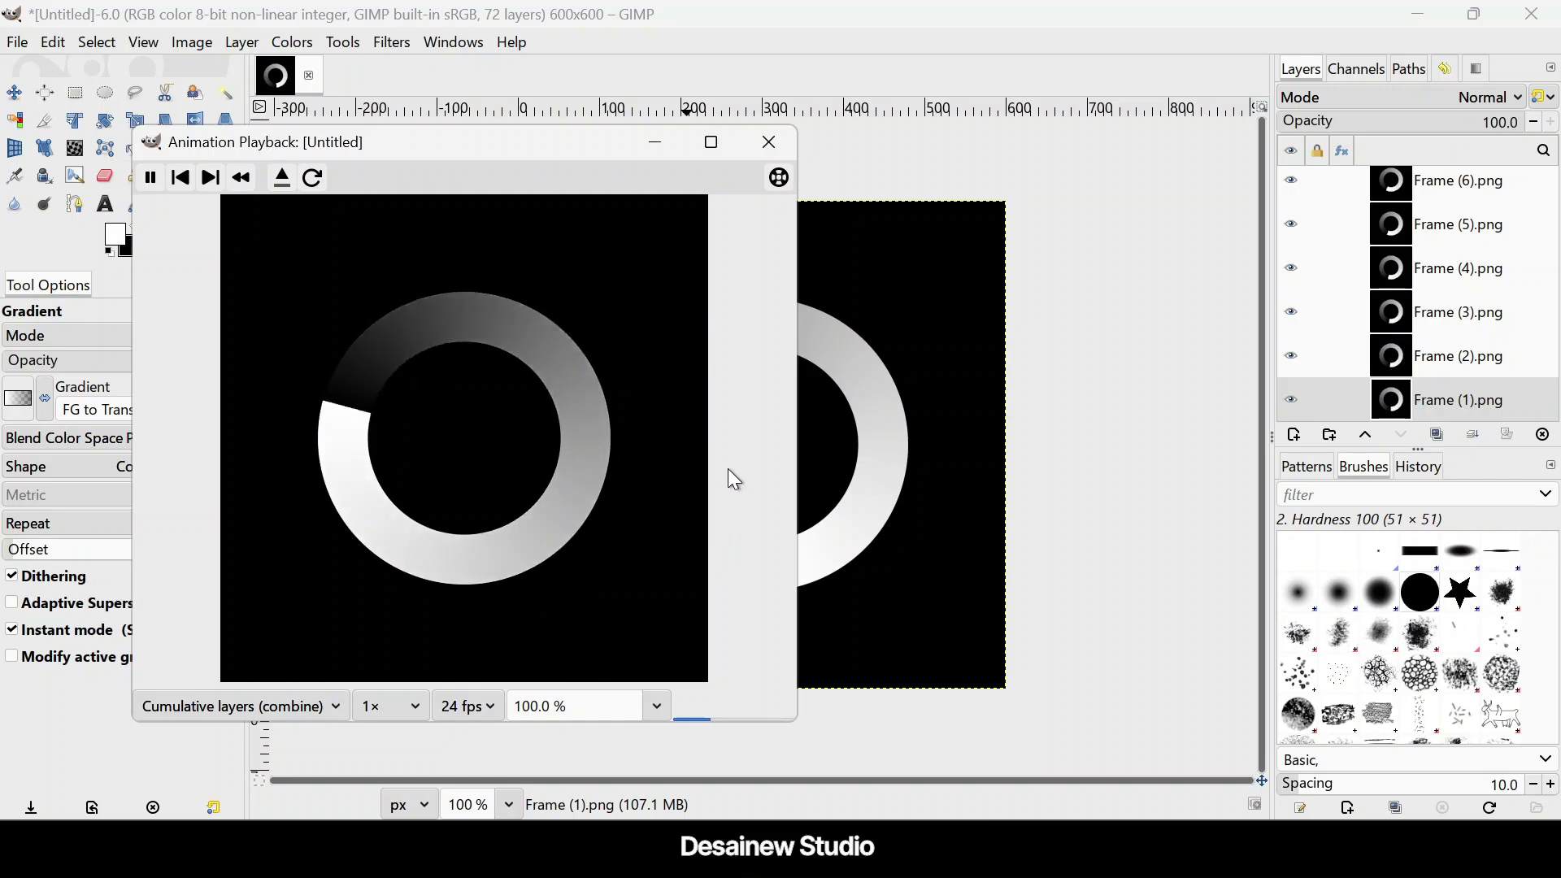
{"action": "left_click", "coordinate": [769, 142]}
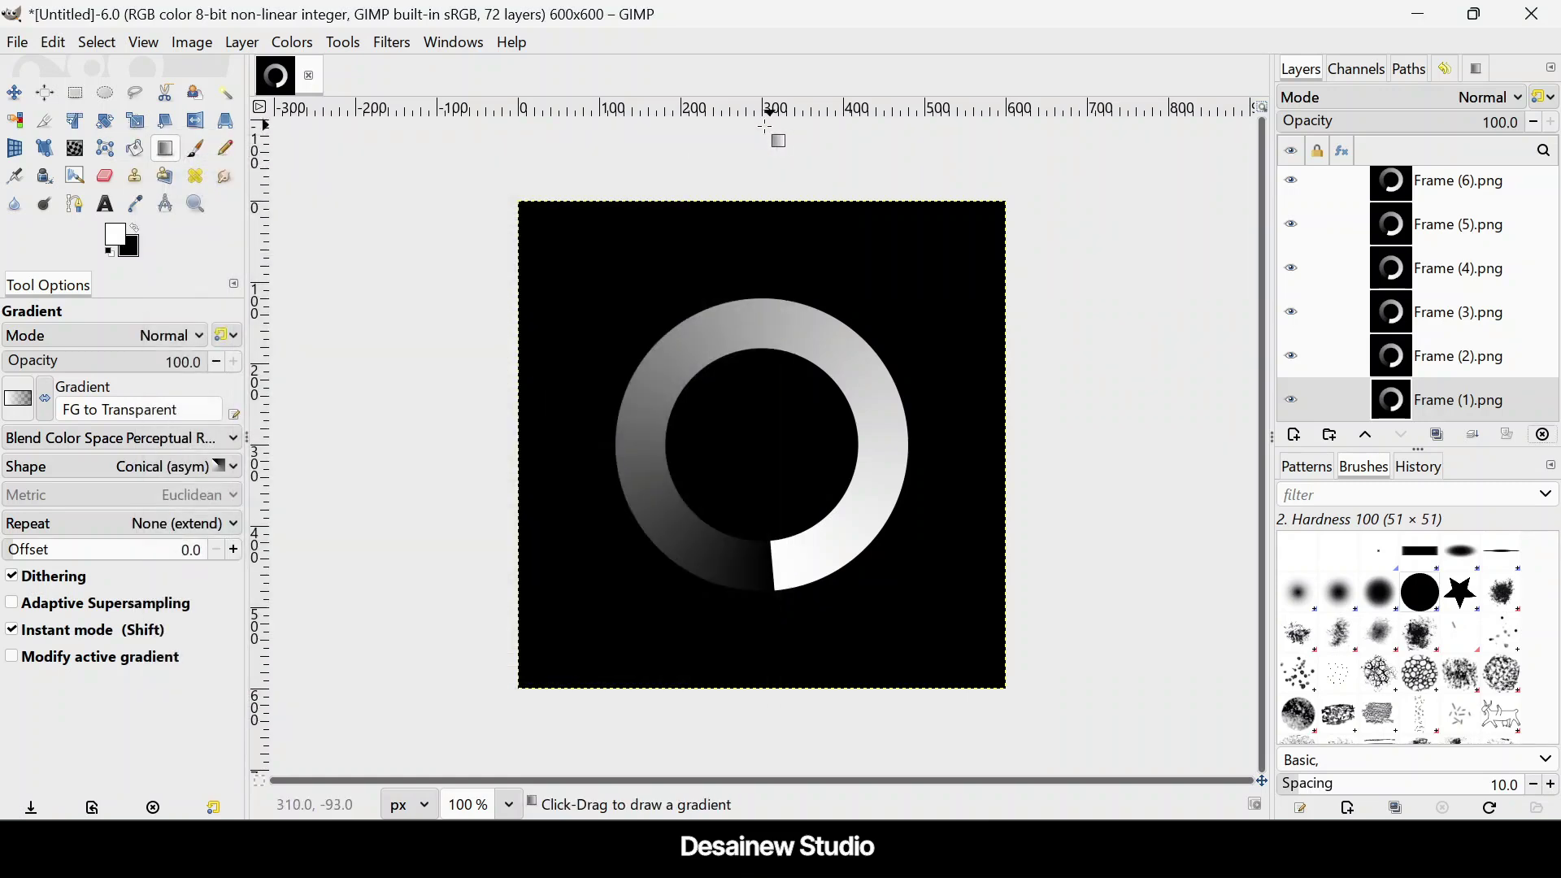
Step: Start exporting the image to the Loading Animation folder under the name Loading-Animation-100ms.gif
{"action": "left_click", "coordinate": [18, 42]}
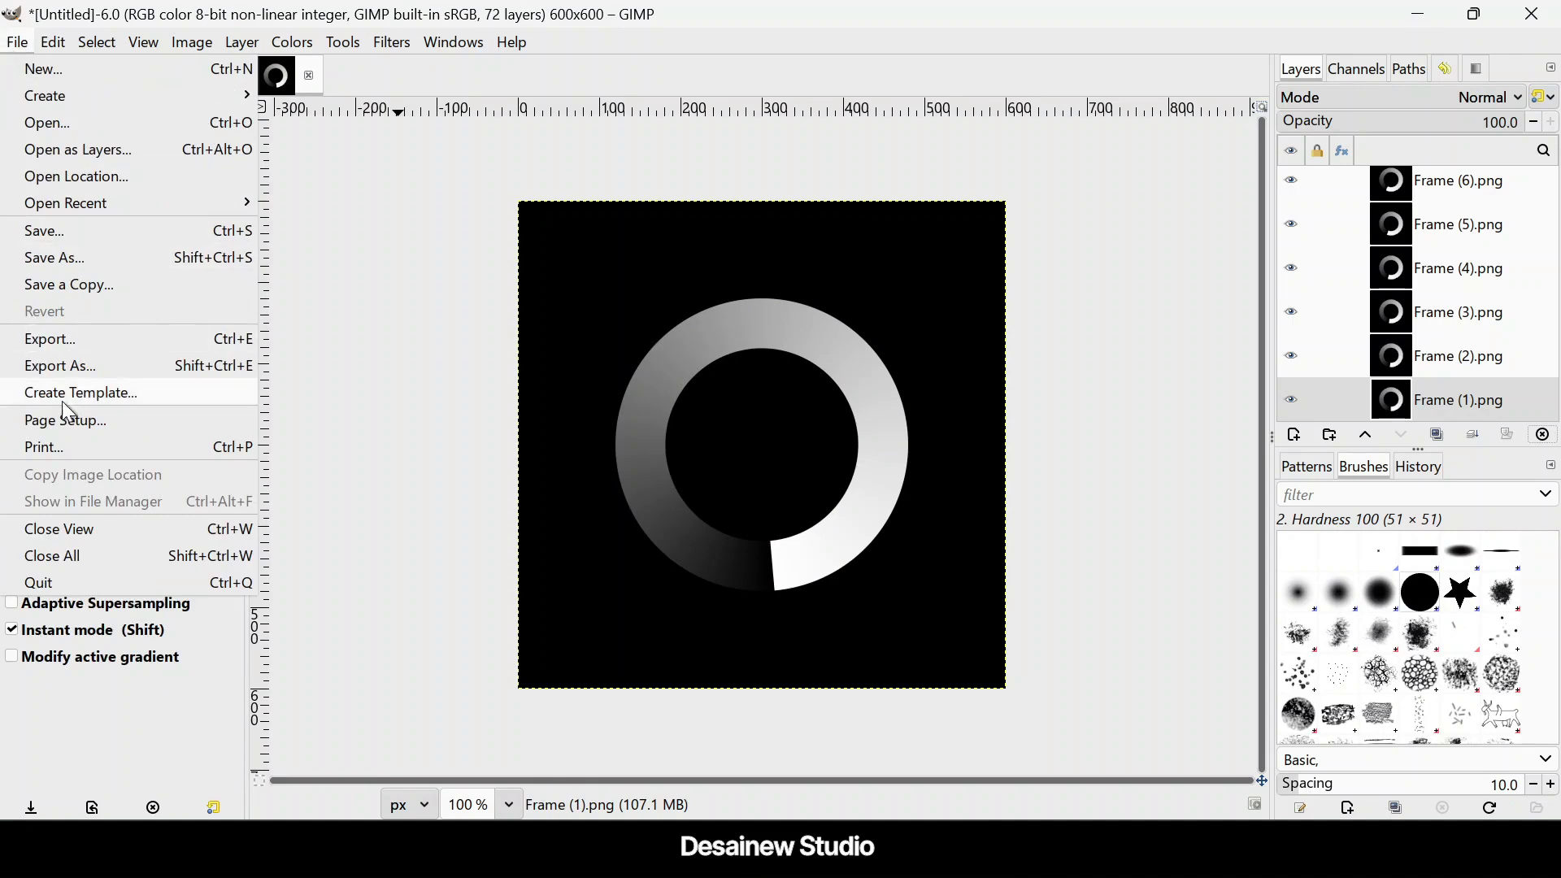
{"action": "left_click", "coordinate": [134, 366]}
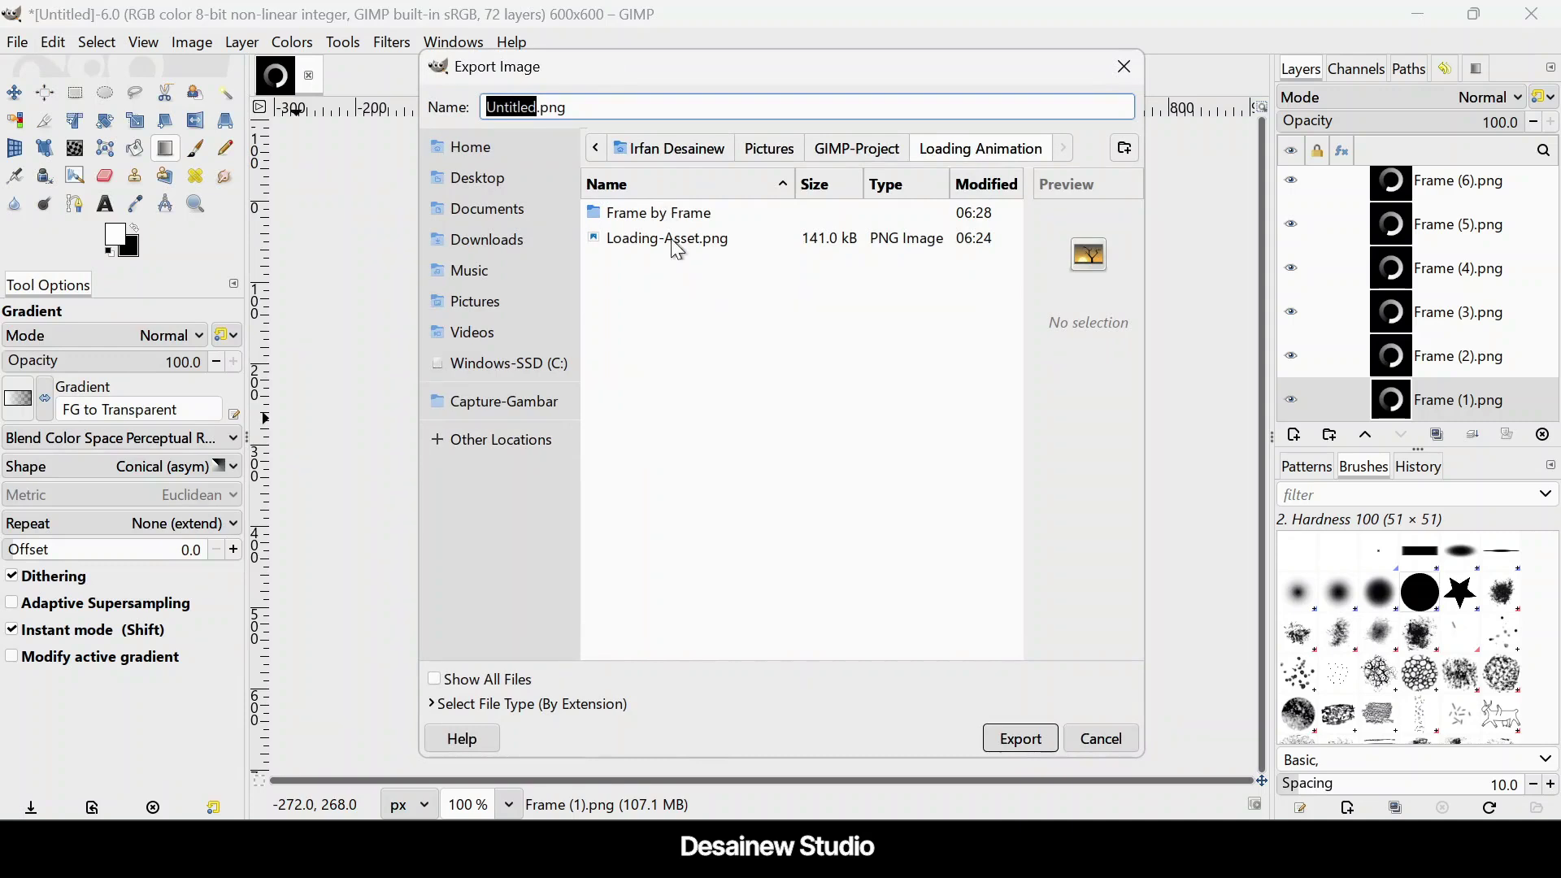
{"action": "left_click", "coordinate": [762, 109]}
{"action": "key", "text": "ctrl+a"}
{"action": "type", "text": "Loading-Animation"}
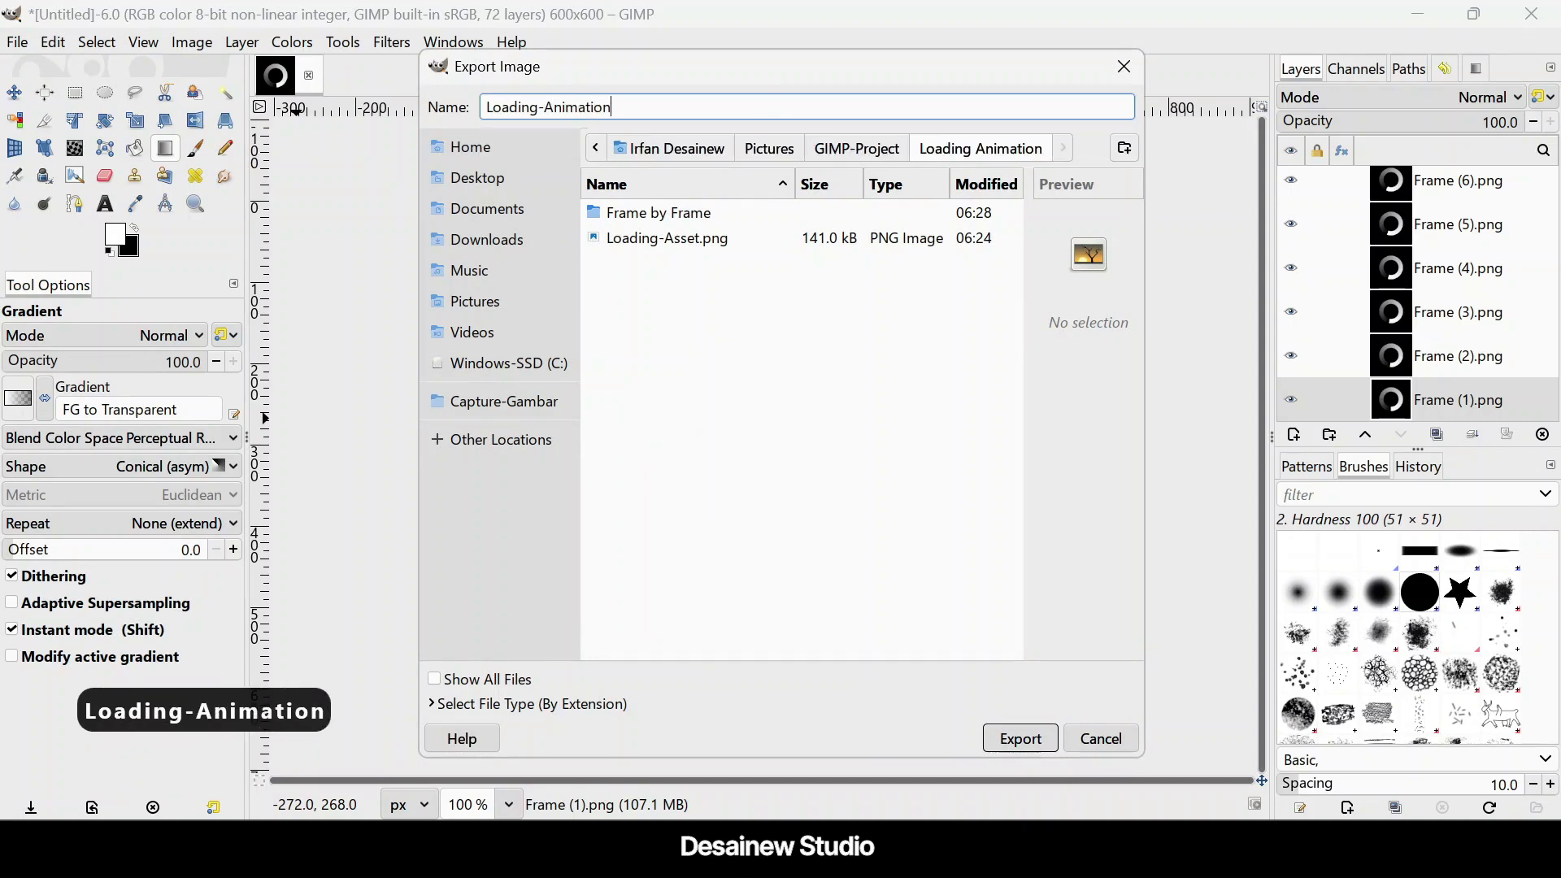
{"action": "type", "text": "-"}
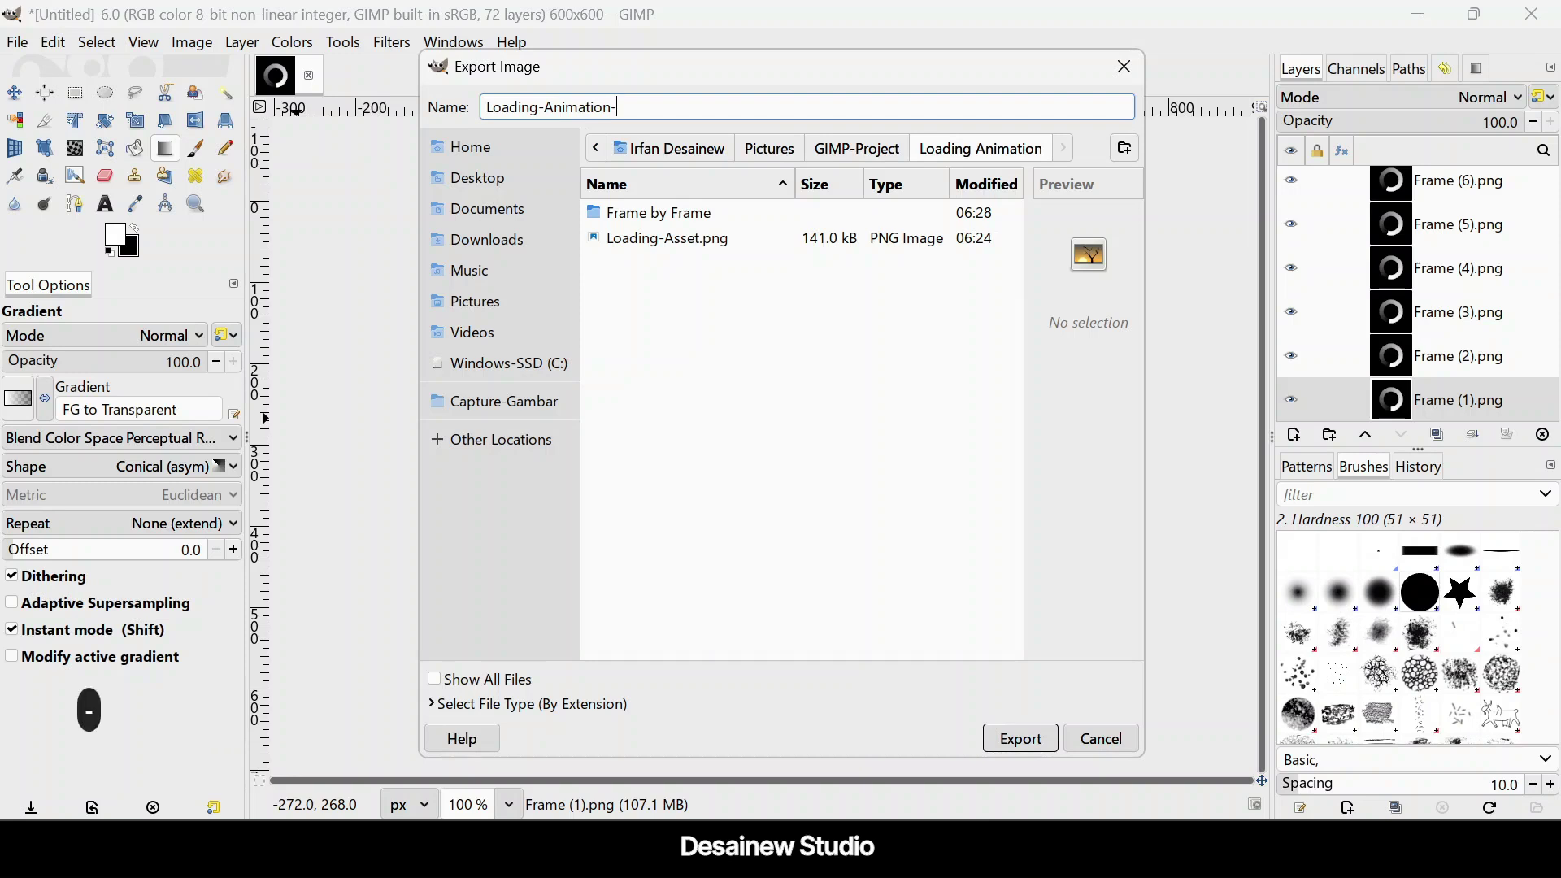
{"action": "type", "text": "100ms"}
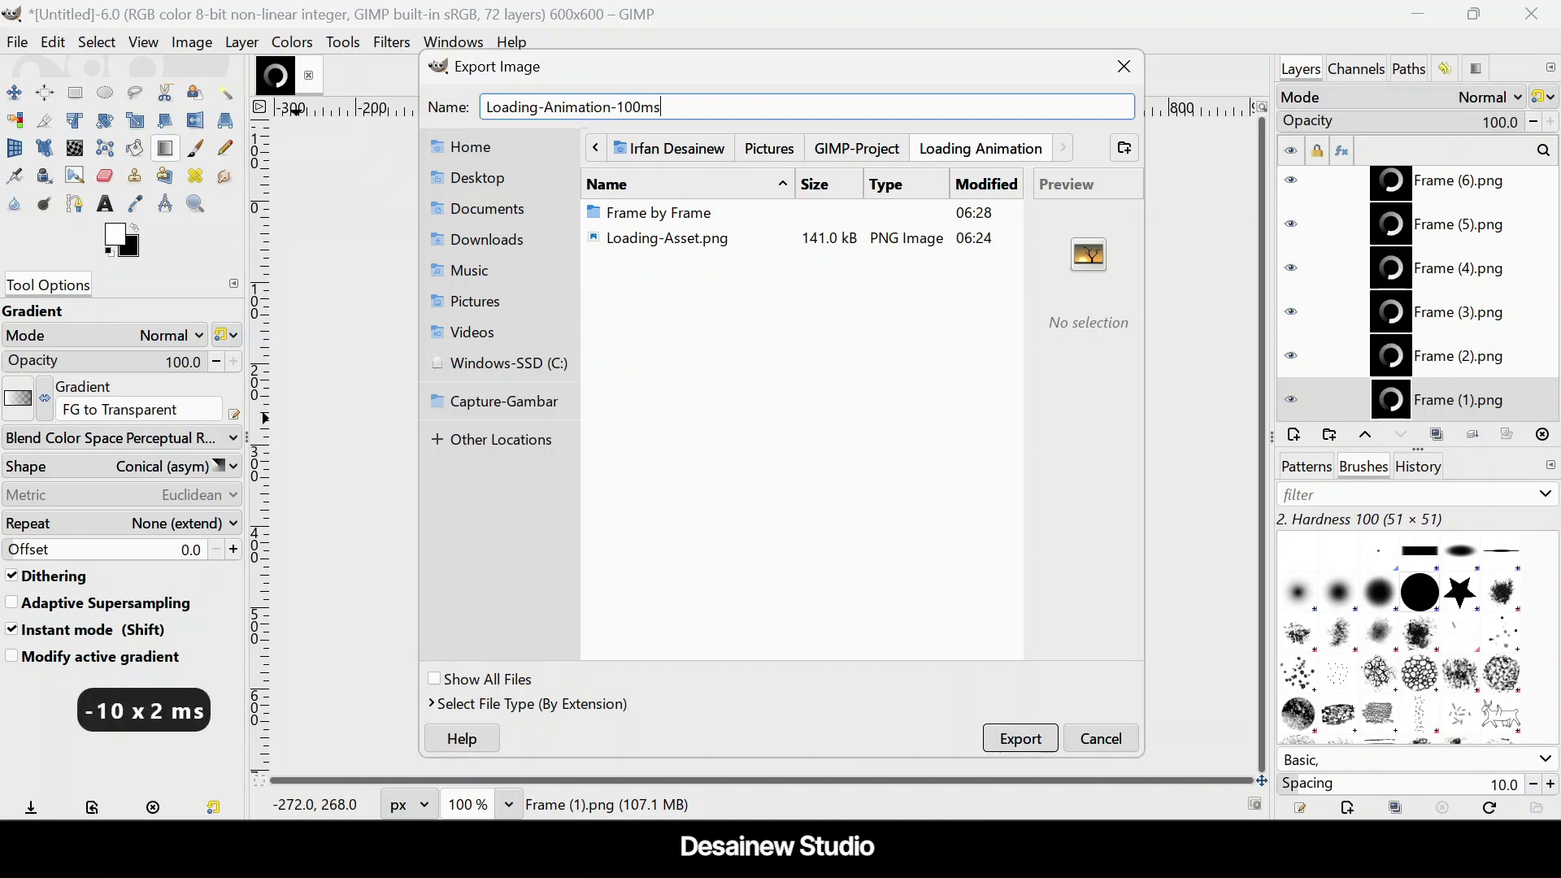
{"action": "type", "text": ".gif"}
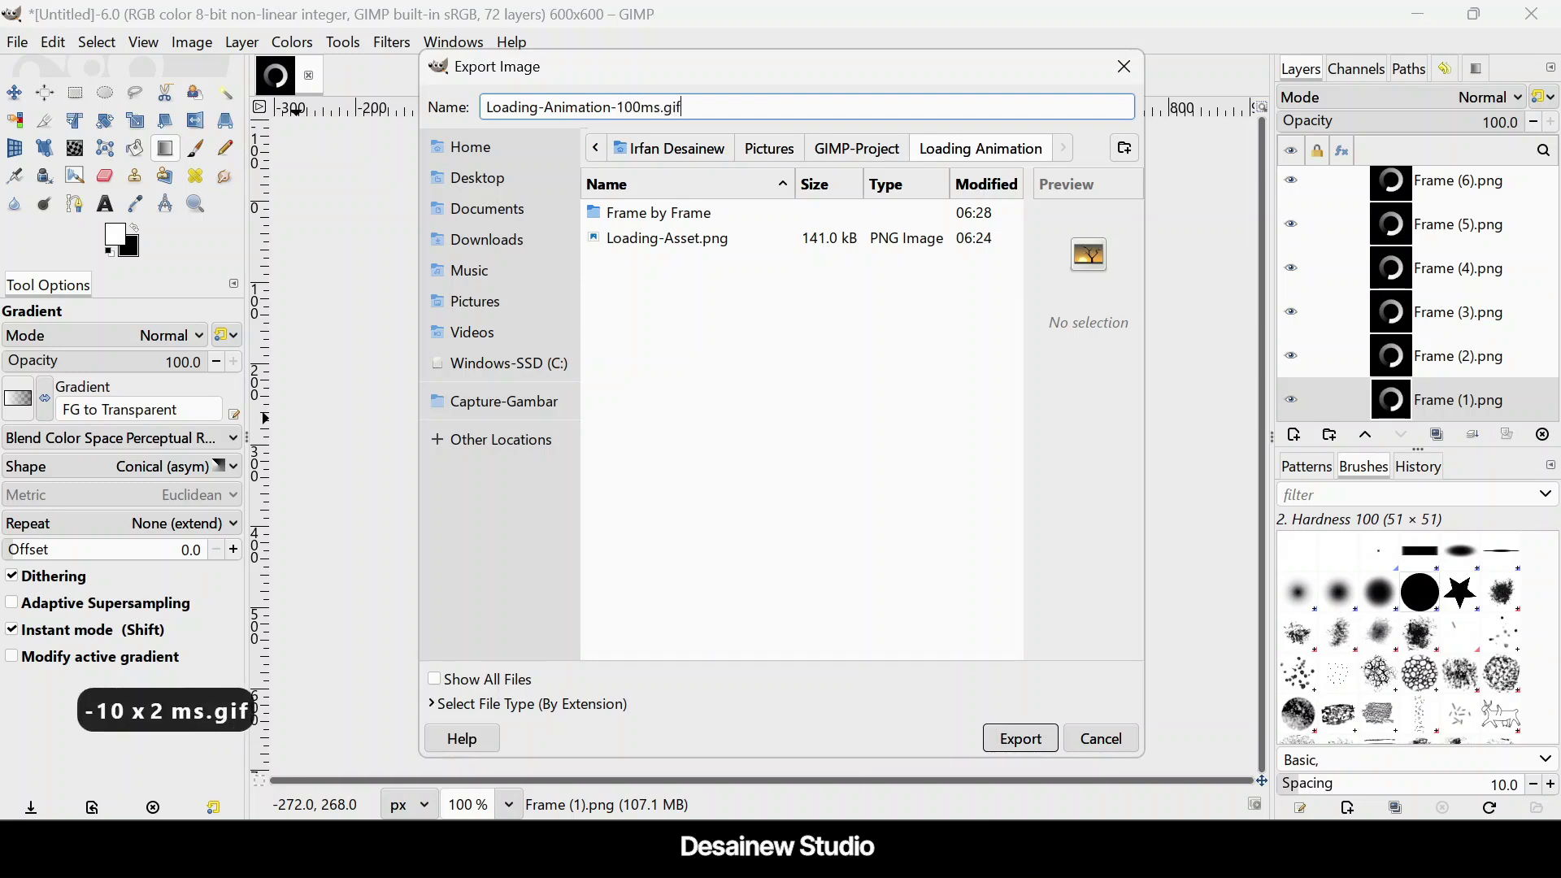
{"action": "left_click", "coordinate": [1022, 742]}
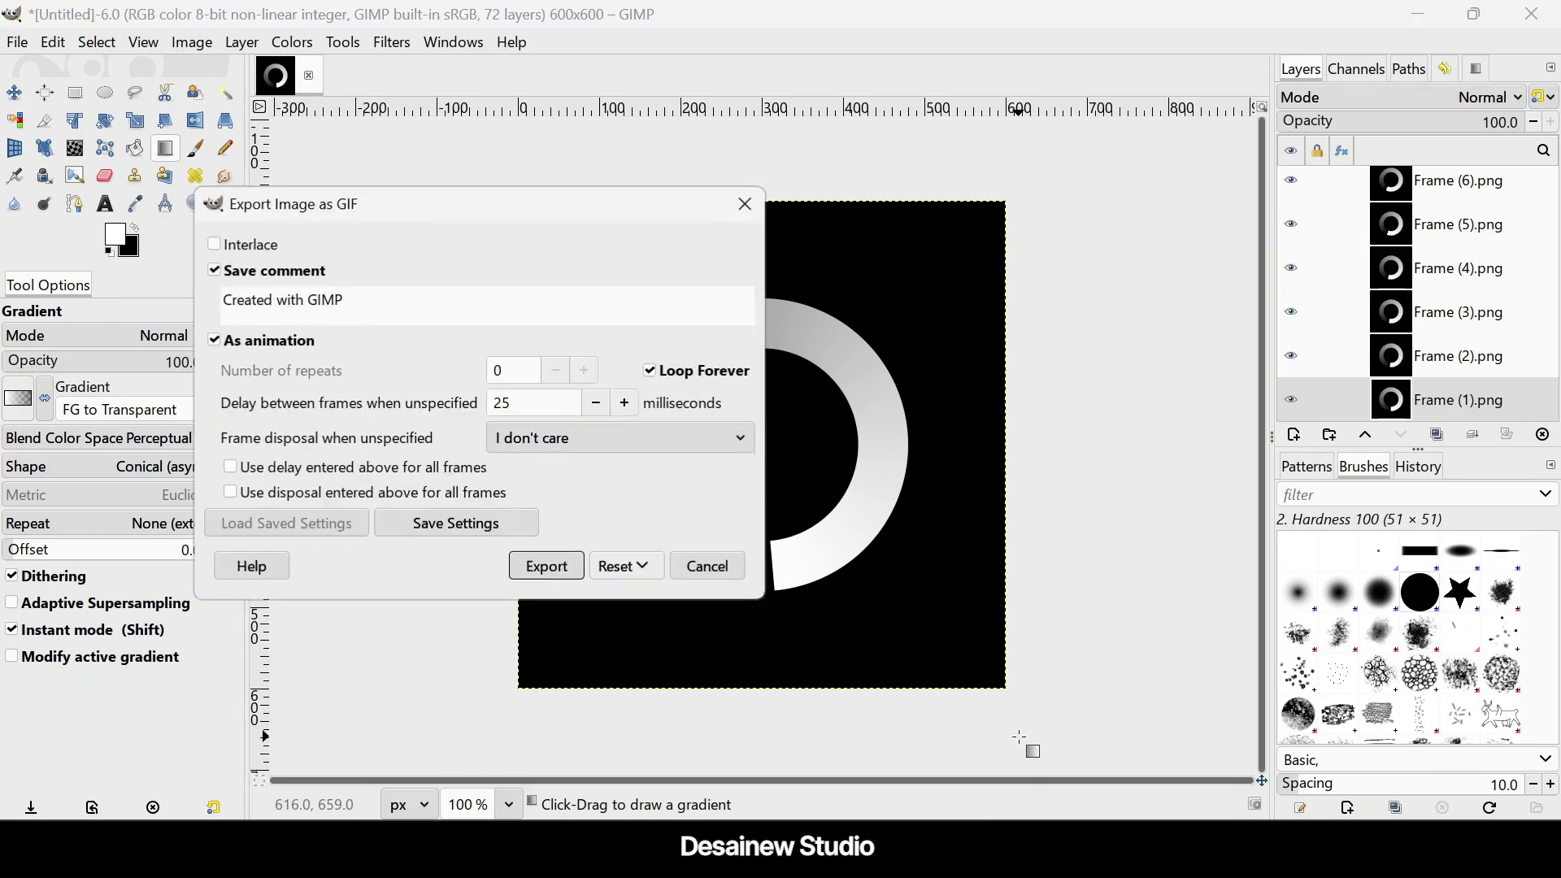
Step: Export the GIF as an animation with a delay of 100 milliseconds between frames
{"action": "left_click", "coordinate": [215, 340]}
{"action": "left_click", "coordinate": [239, 343]}
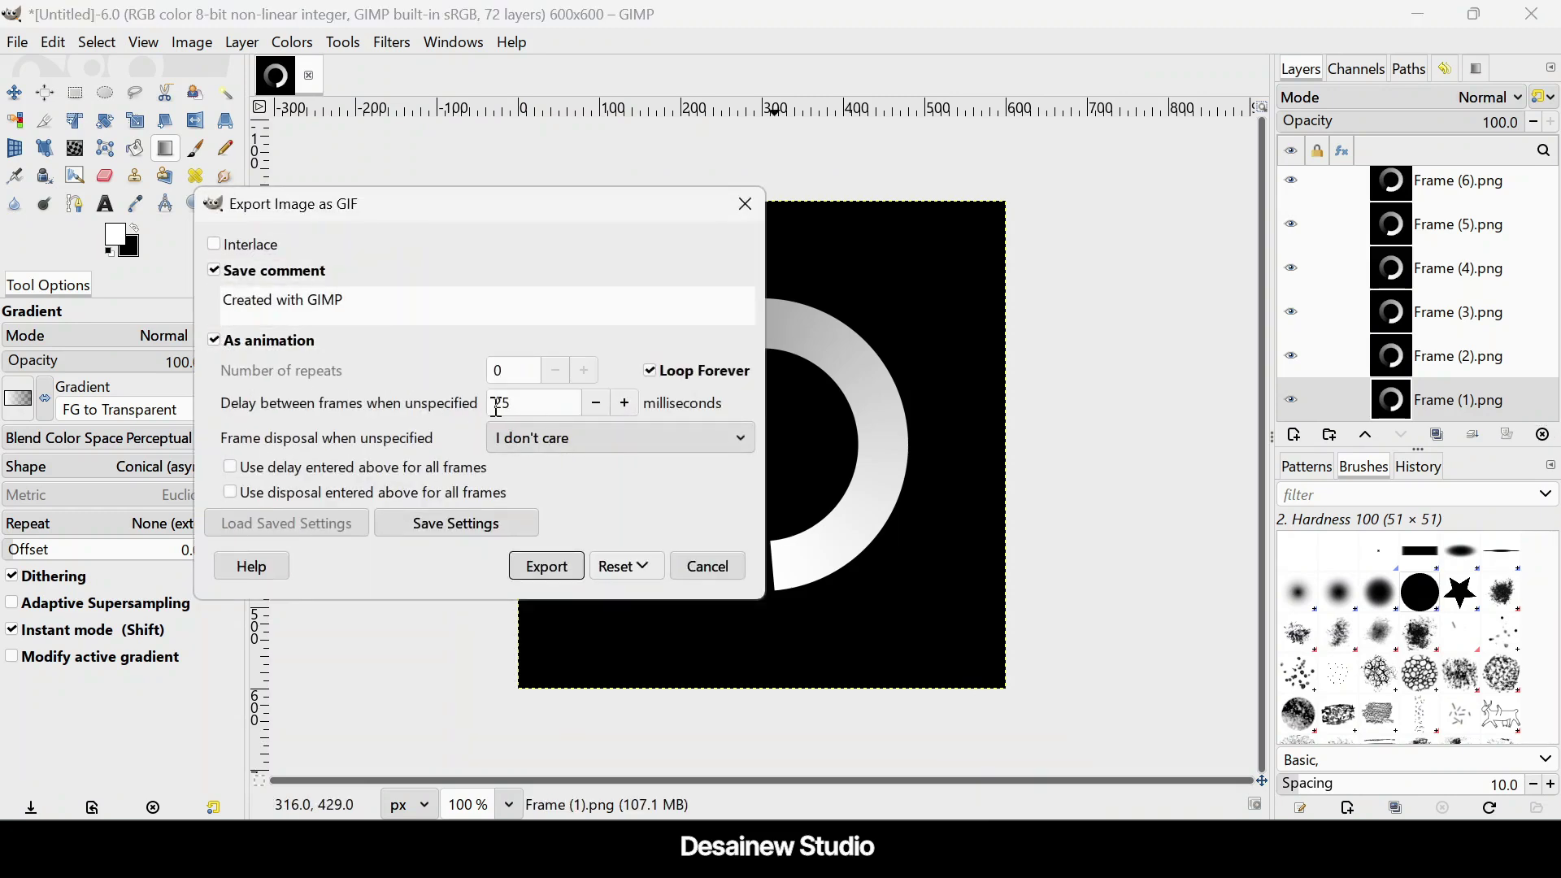
{"action": "type", "text": "100"}
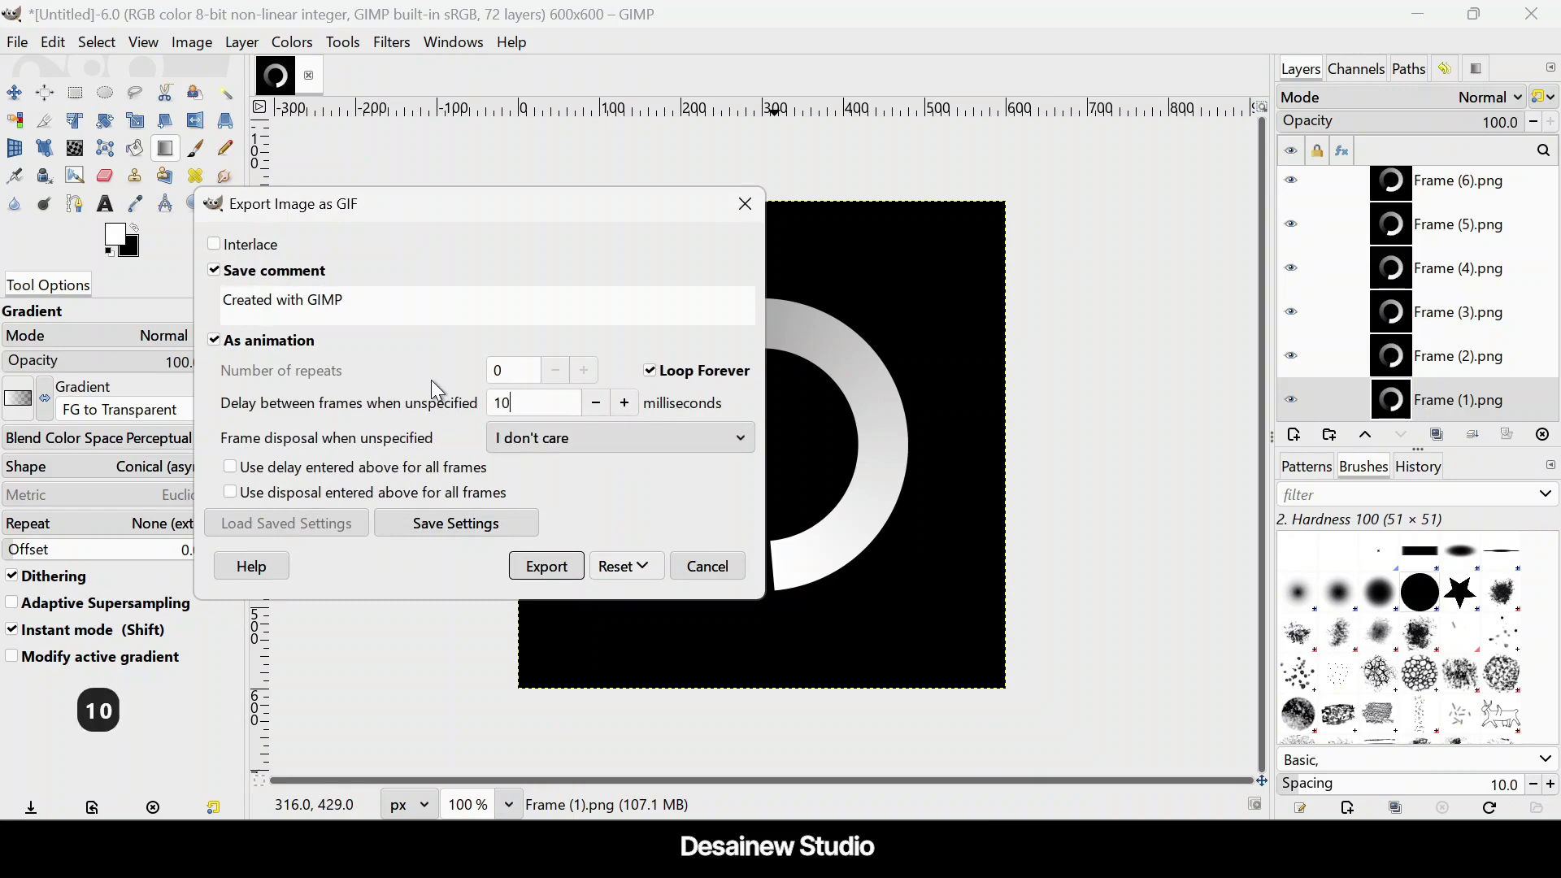
{"action": "left_click", "coordinate": [547, 565]}
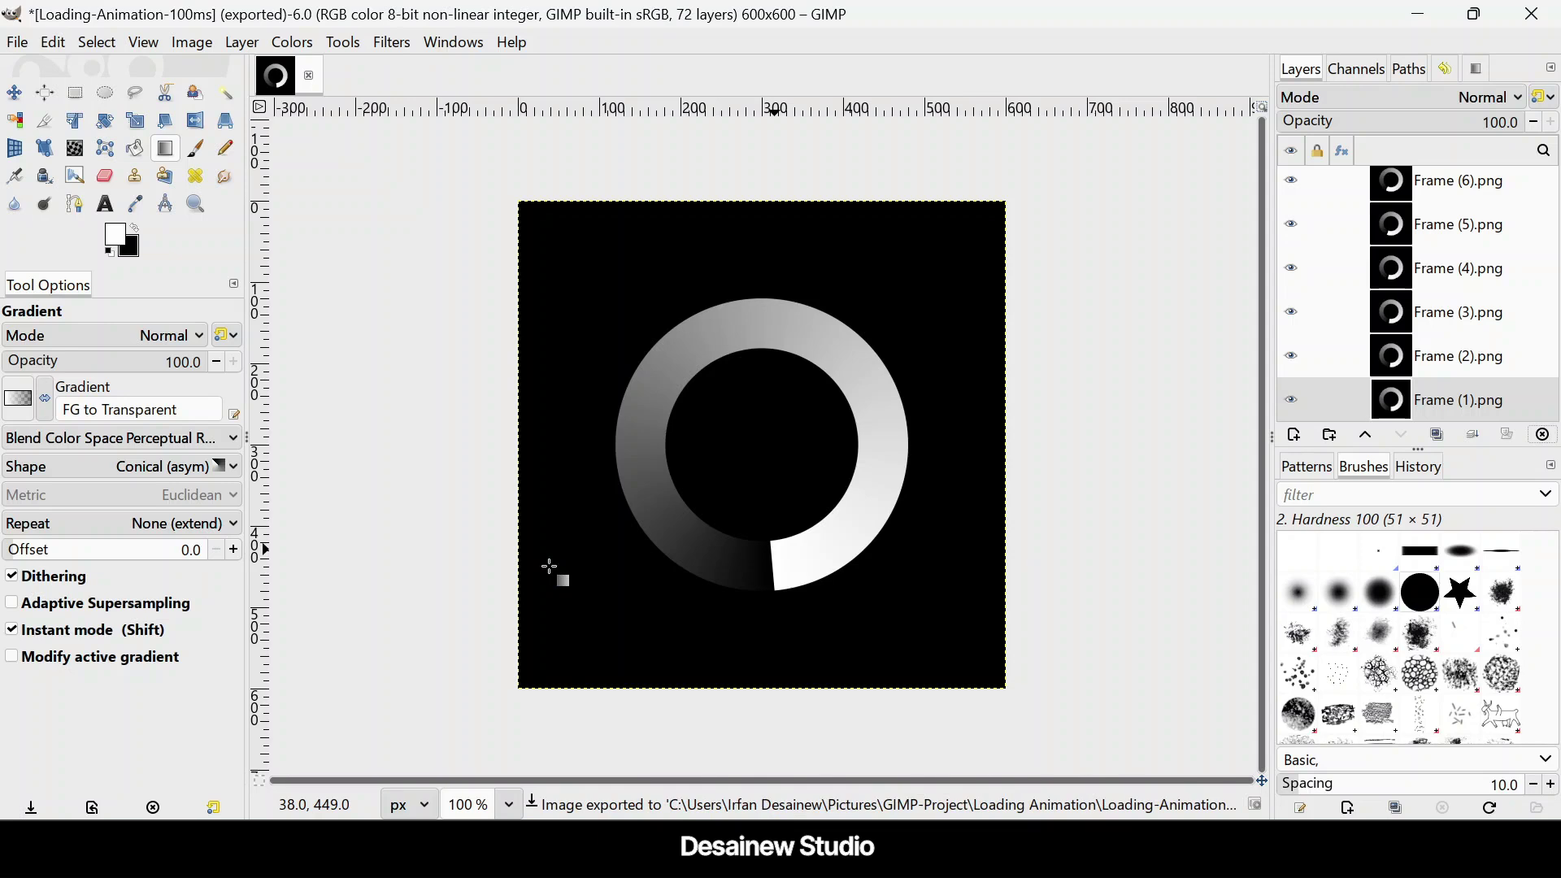
Step: Start a second export of the image to the same folder under the name Loading-Animation-25ms.gif
{"action": "left_click", "coordinate": [23, 44]}
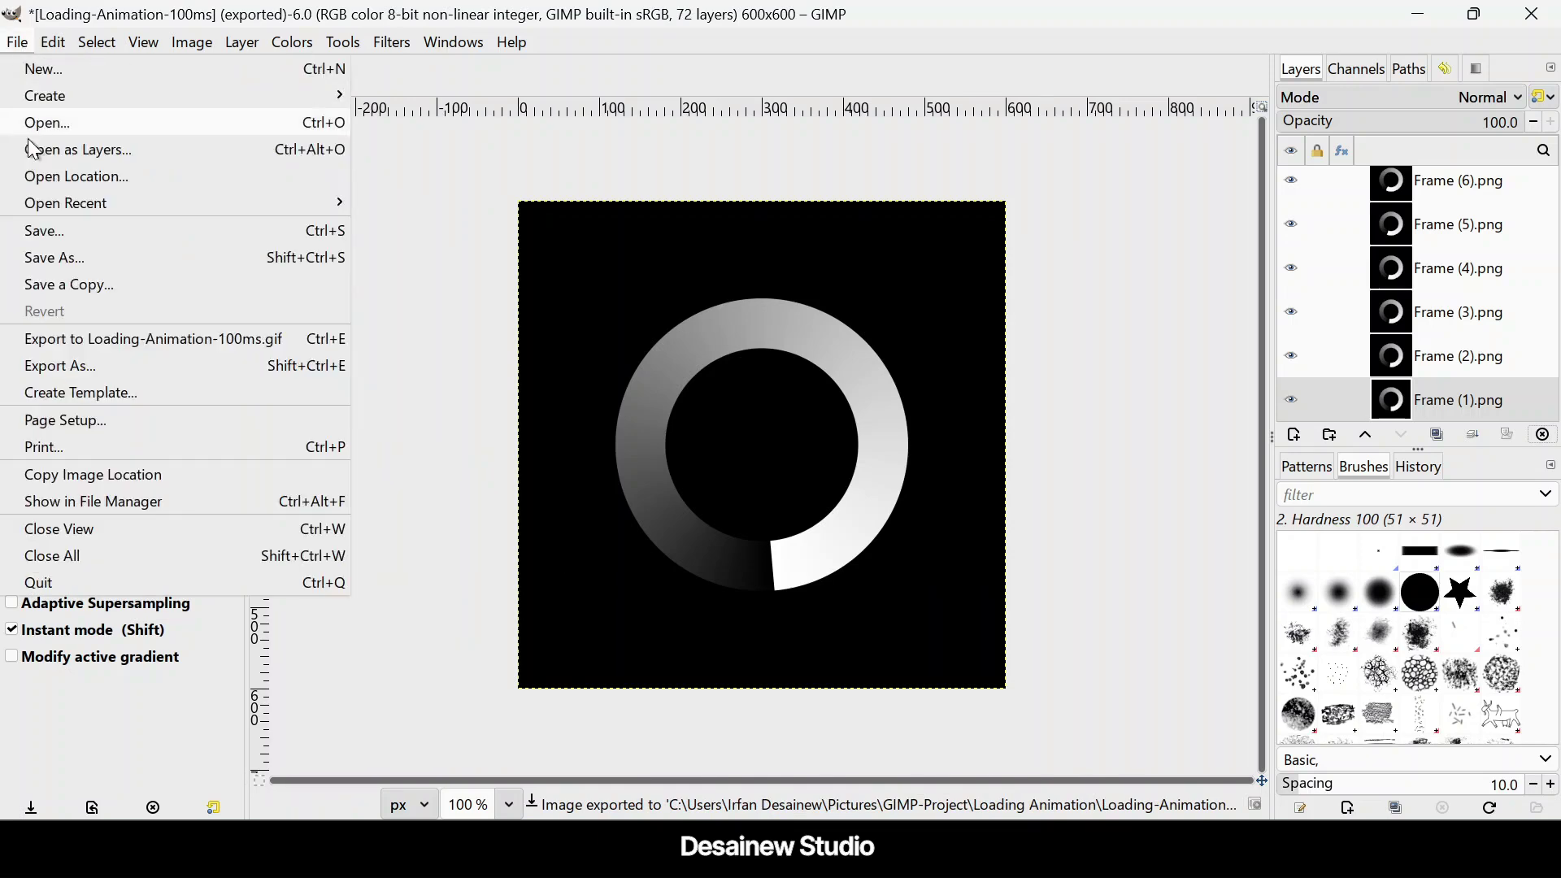
{"action": "left_click", "coordinate": [66, 360]}
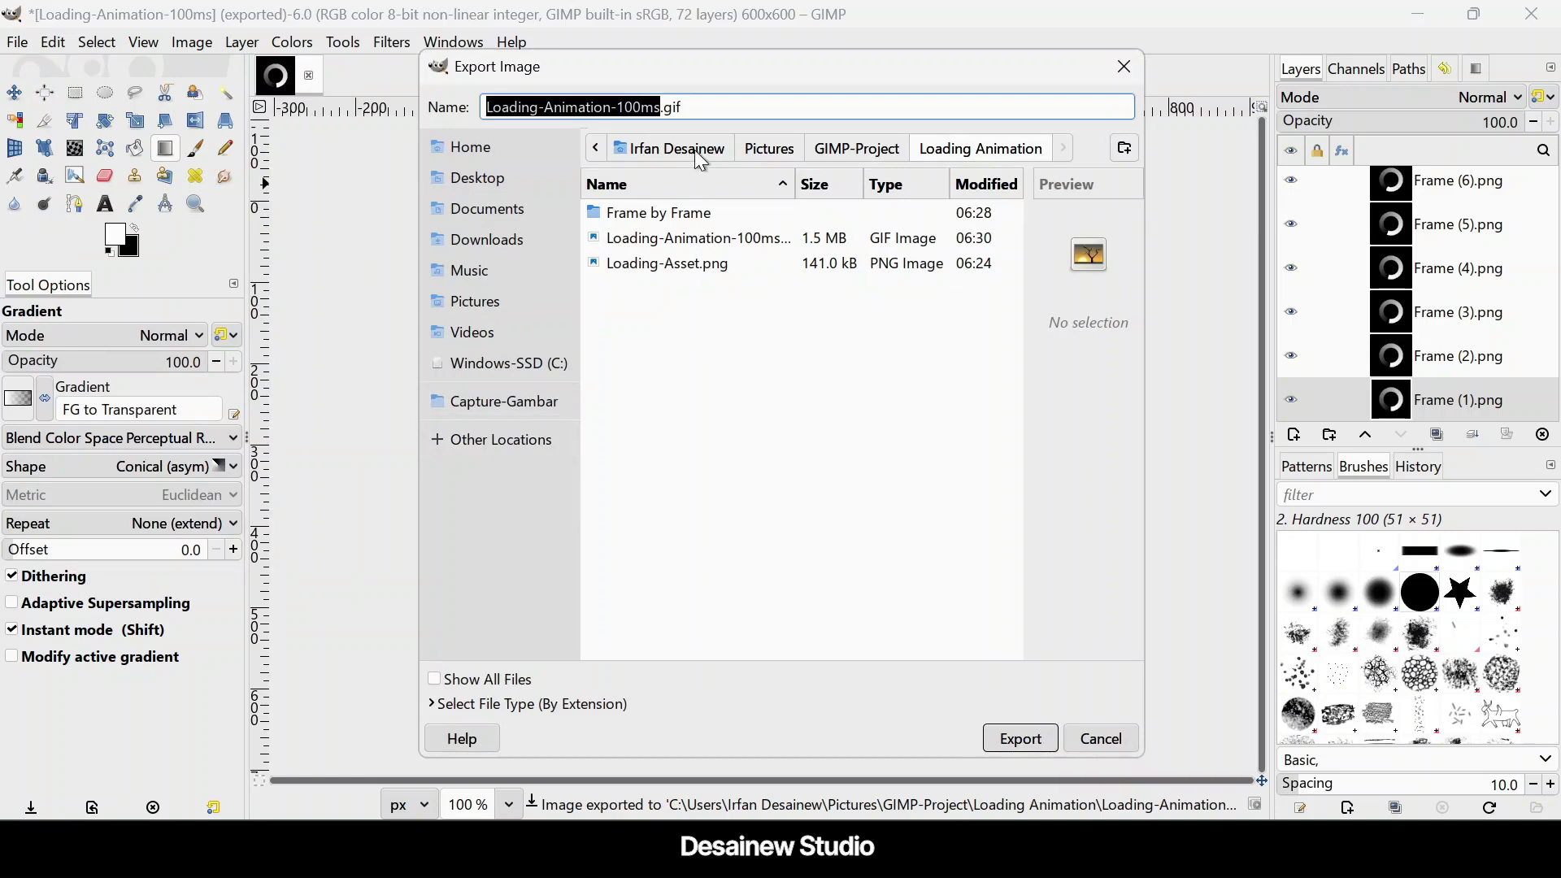
{"action": "left_click", "coordinate": [635, 107]}
{"action": "key", "text": "BackSpace"}
{"action": "key", "text": "BackSpace"}
{"action": "key", "text": "BackSpace"}
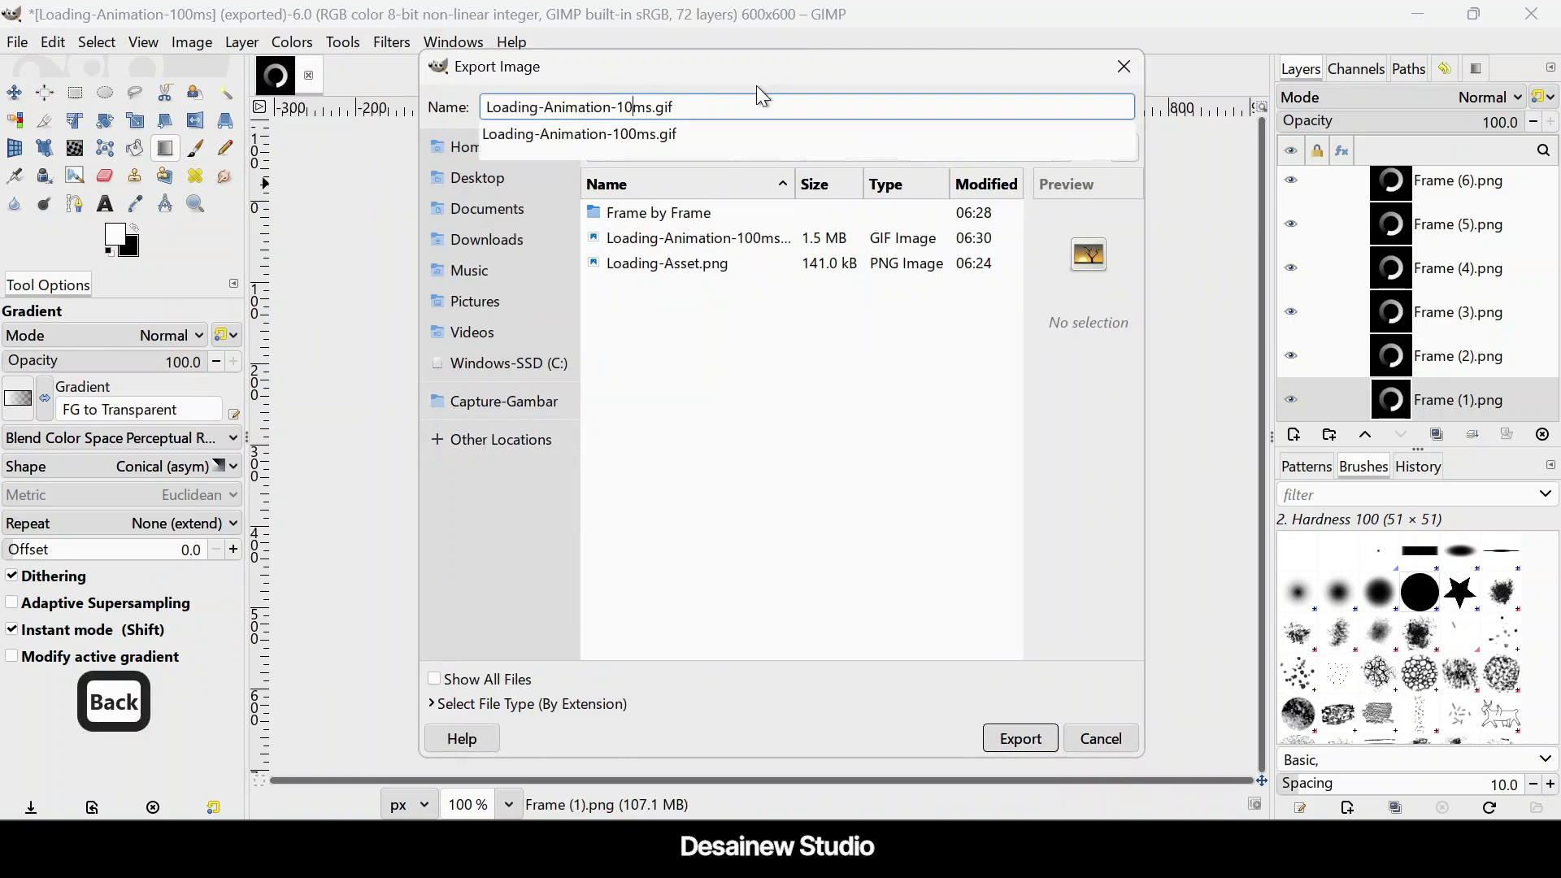
{"action": "type", "text": "25"}
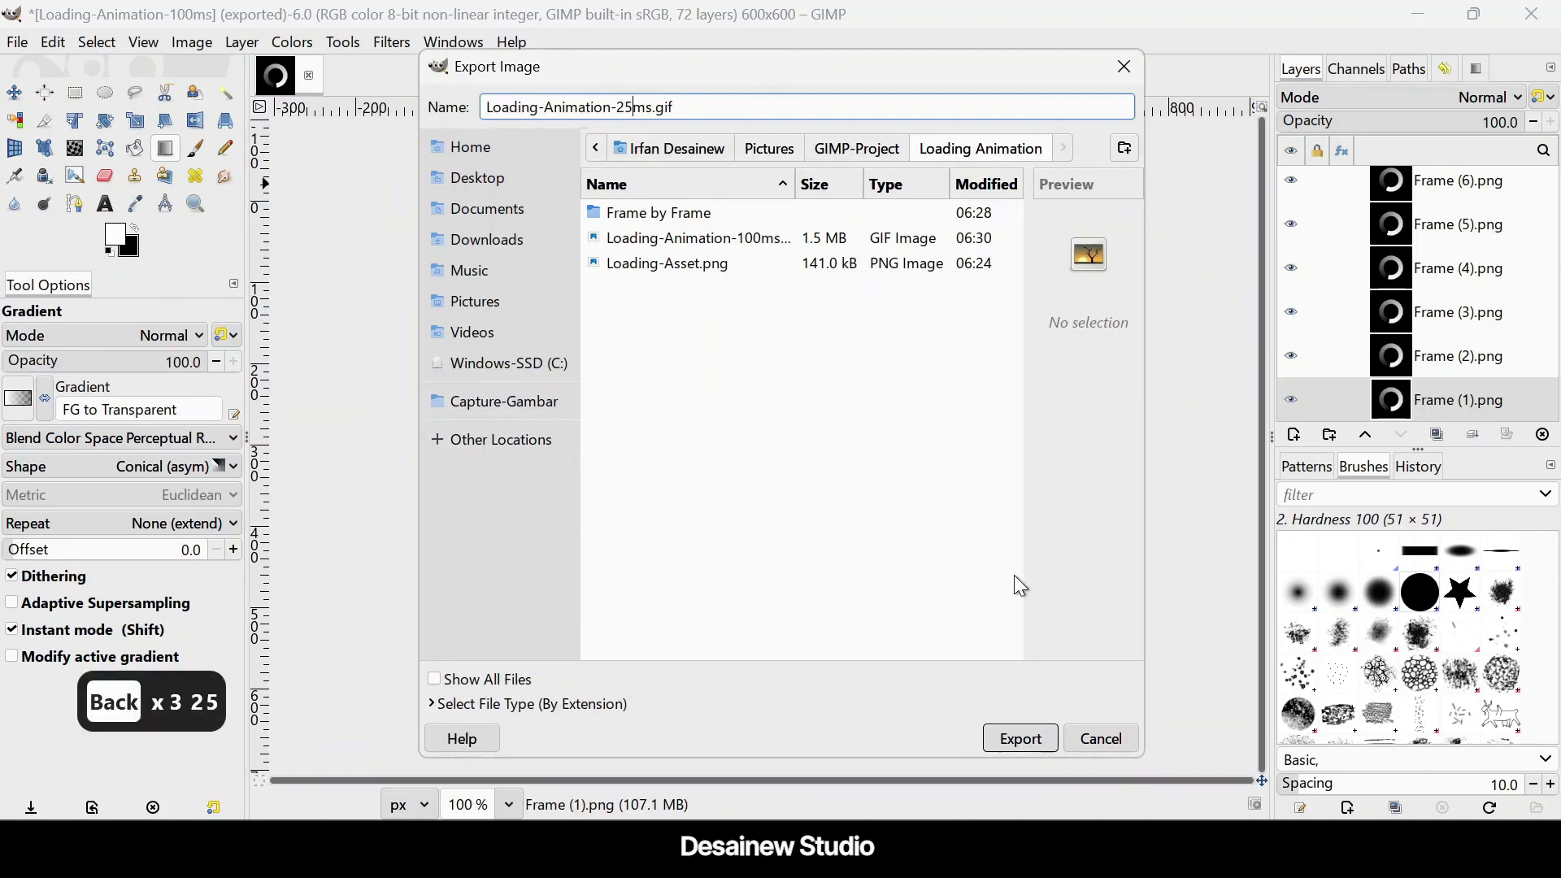
{"action": "left_click", "coordinate": [1017, 740]}
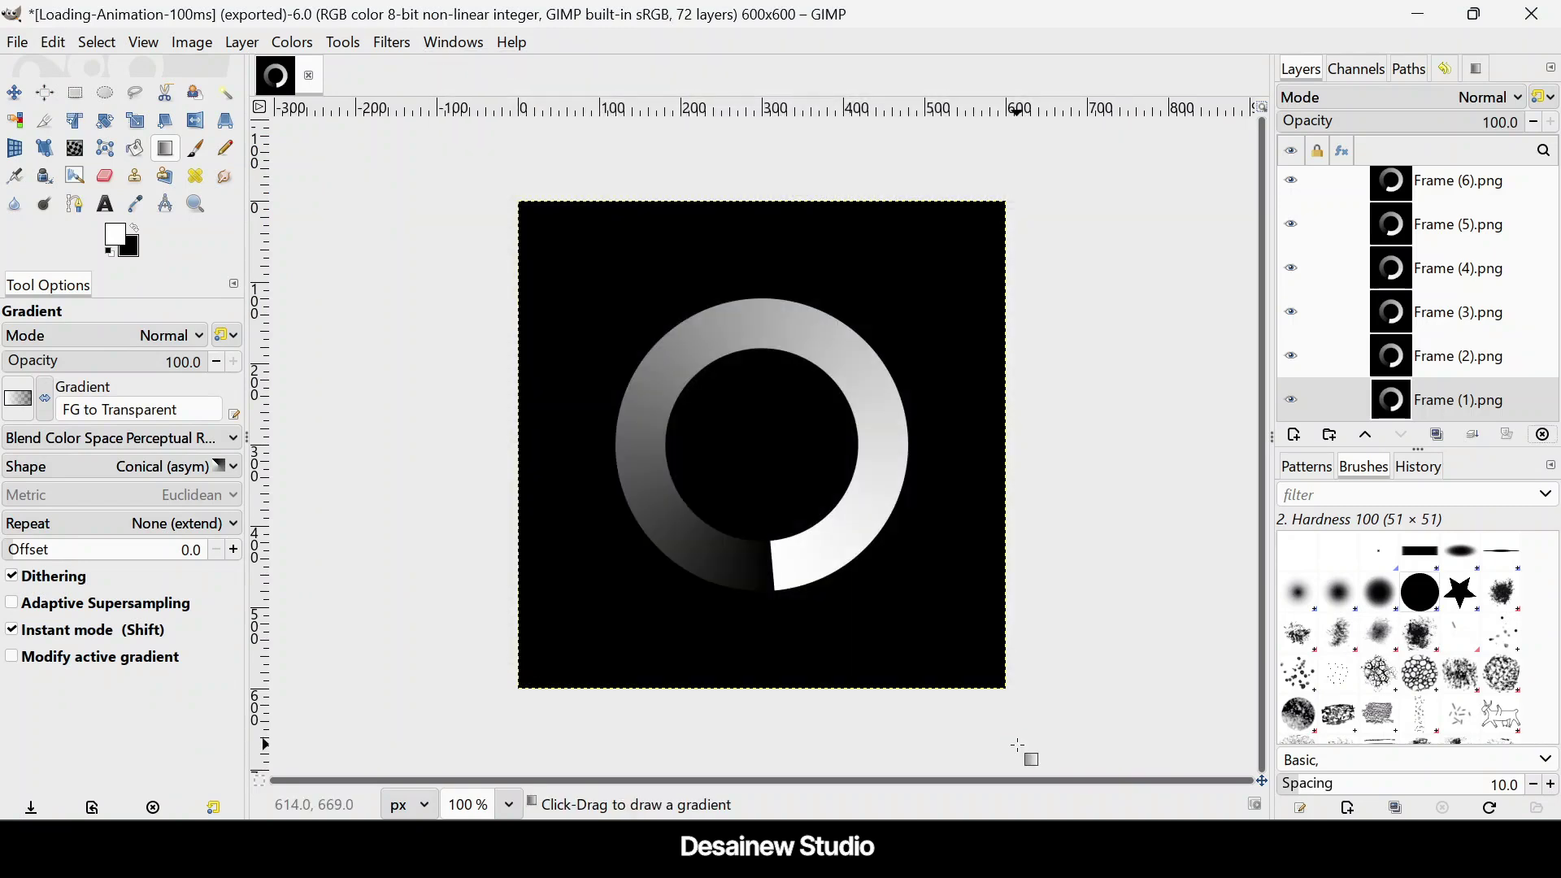
Step: Set the delay between frames to 25 milliseconds and export the second animated GIF
{"action": "left_click", "coordinate": [106, 219]}
{"action": "left_click", "coordinate": [105, 221]}
{"action": "type", "text": "25"}
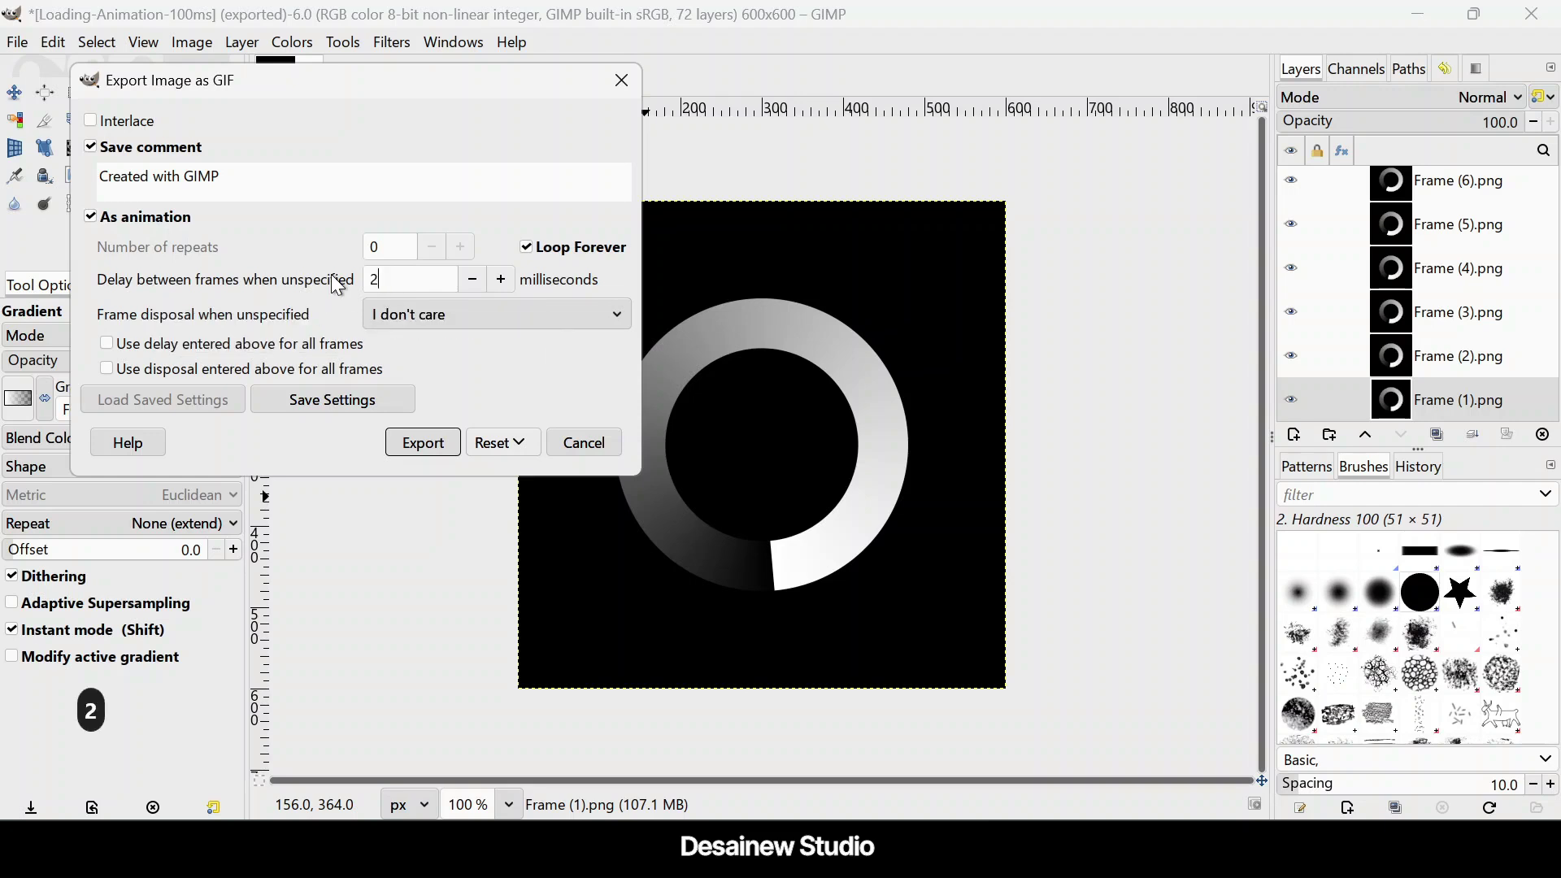
{"action": "left_click", "coordinate": [426, 442]}
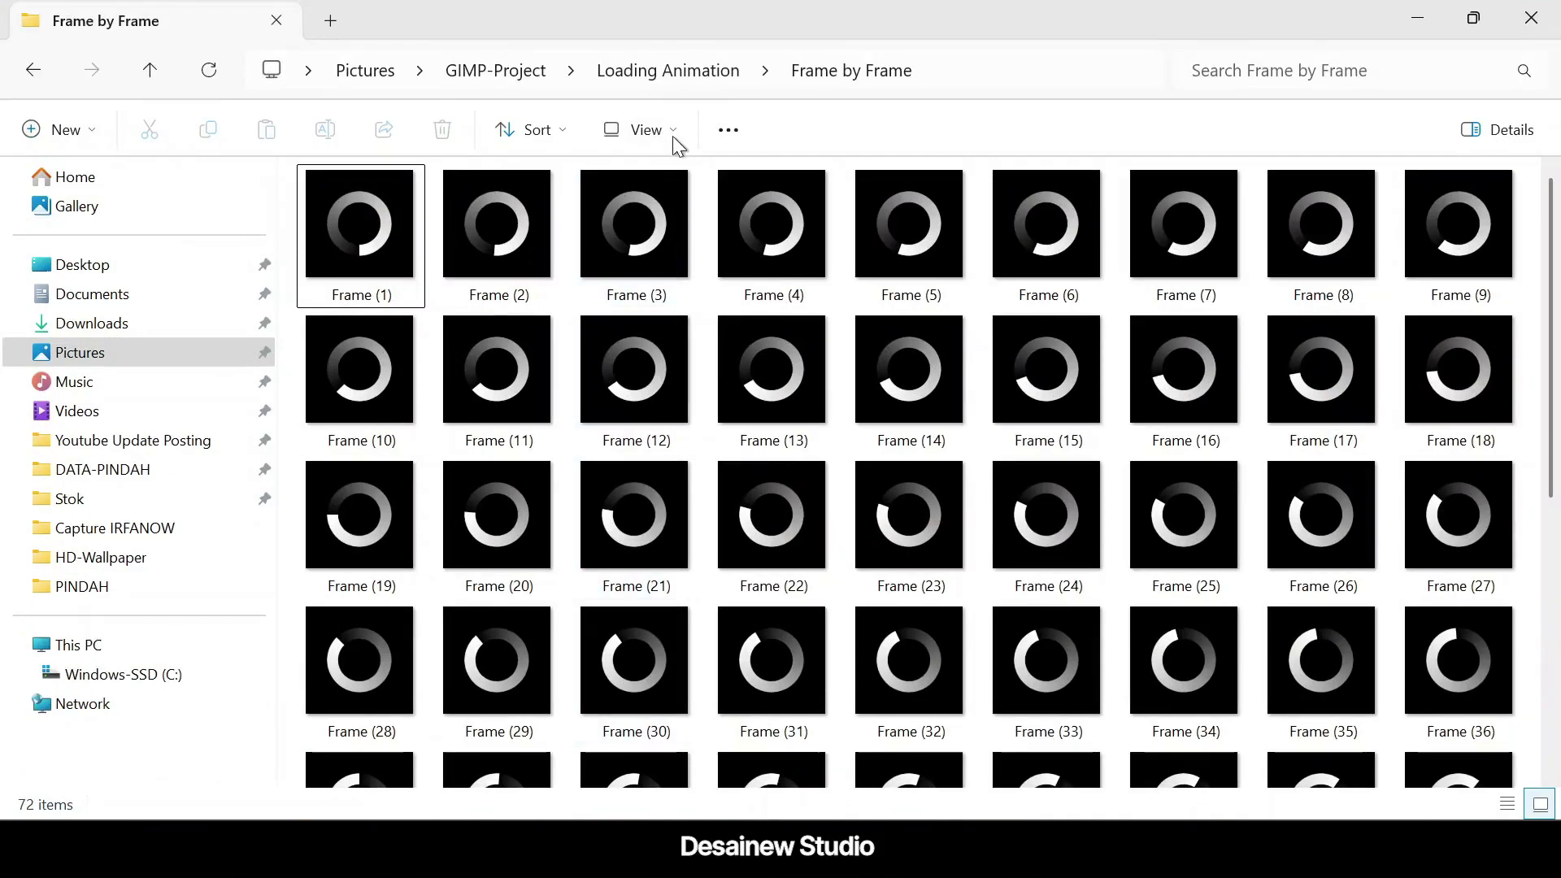
Step: In File Explorer's Loading Animation folder, open Loading-Animation-100ms.gif in a maximized viewer and compare its playback with Loading-Animation-25ms.gif
{"action": "left_click", "coordinate": [684, 70]}
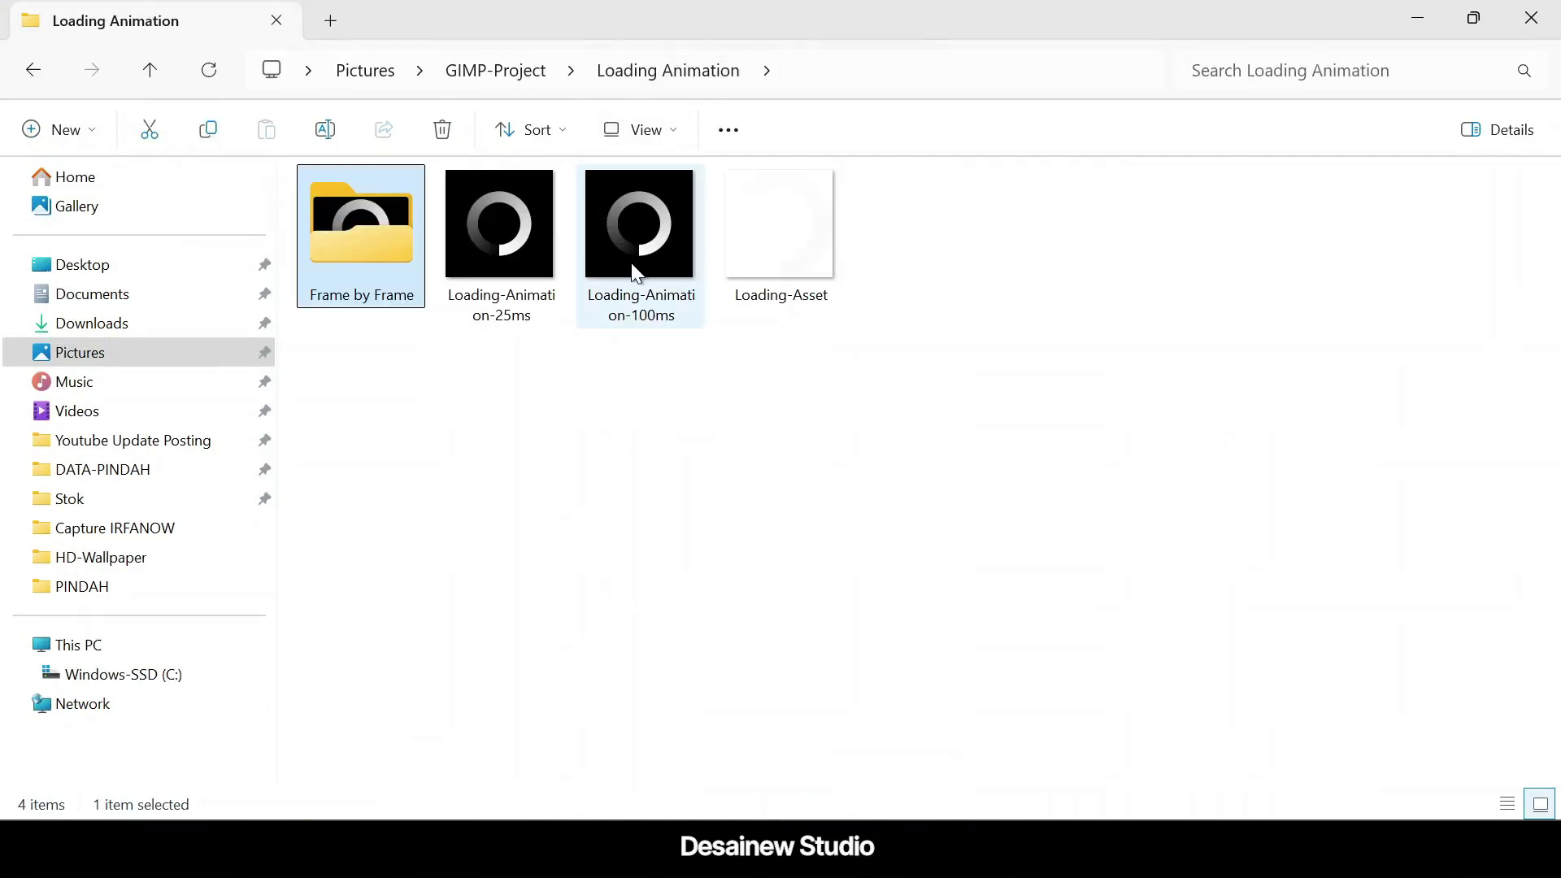
{"action": "left_click", "coordinate": [612, 275]}
{"action": "left_click", "coordinate": [559, 270]}
{"action": "left_click", "coordinate": [647, 280]}
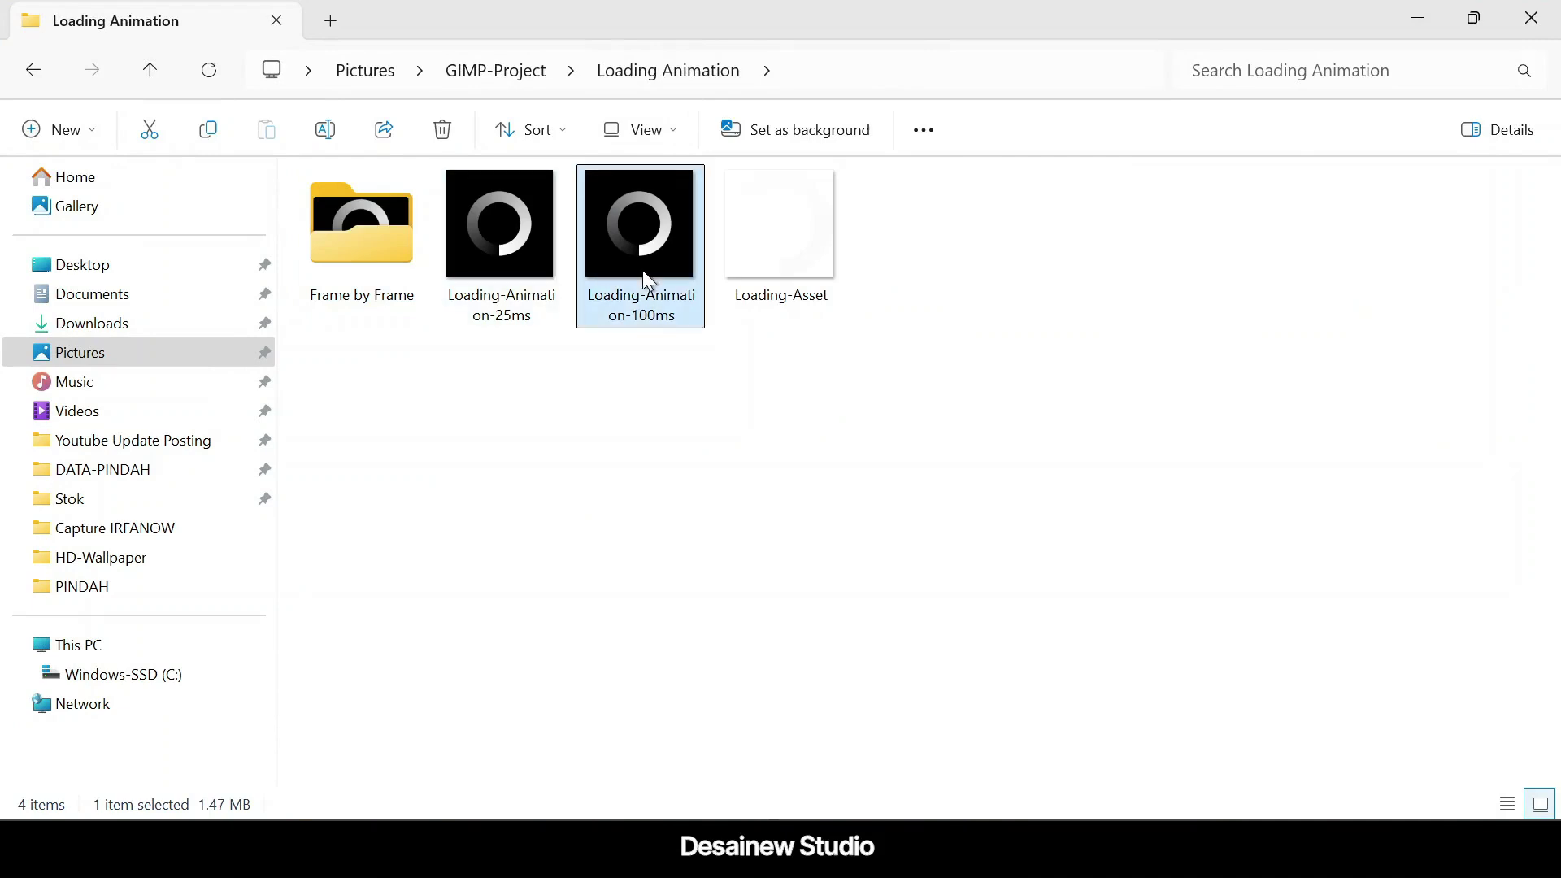
{"action": "double_click", "coordinate": [648, 280]}
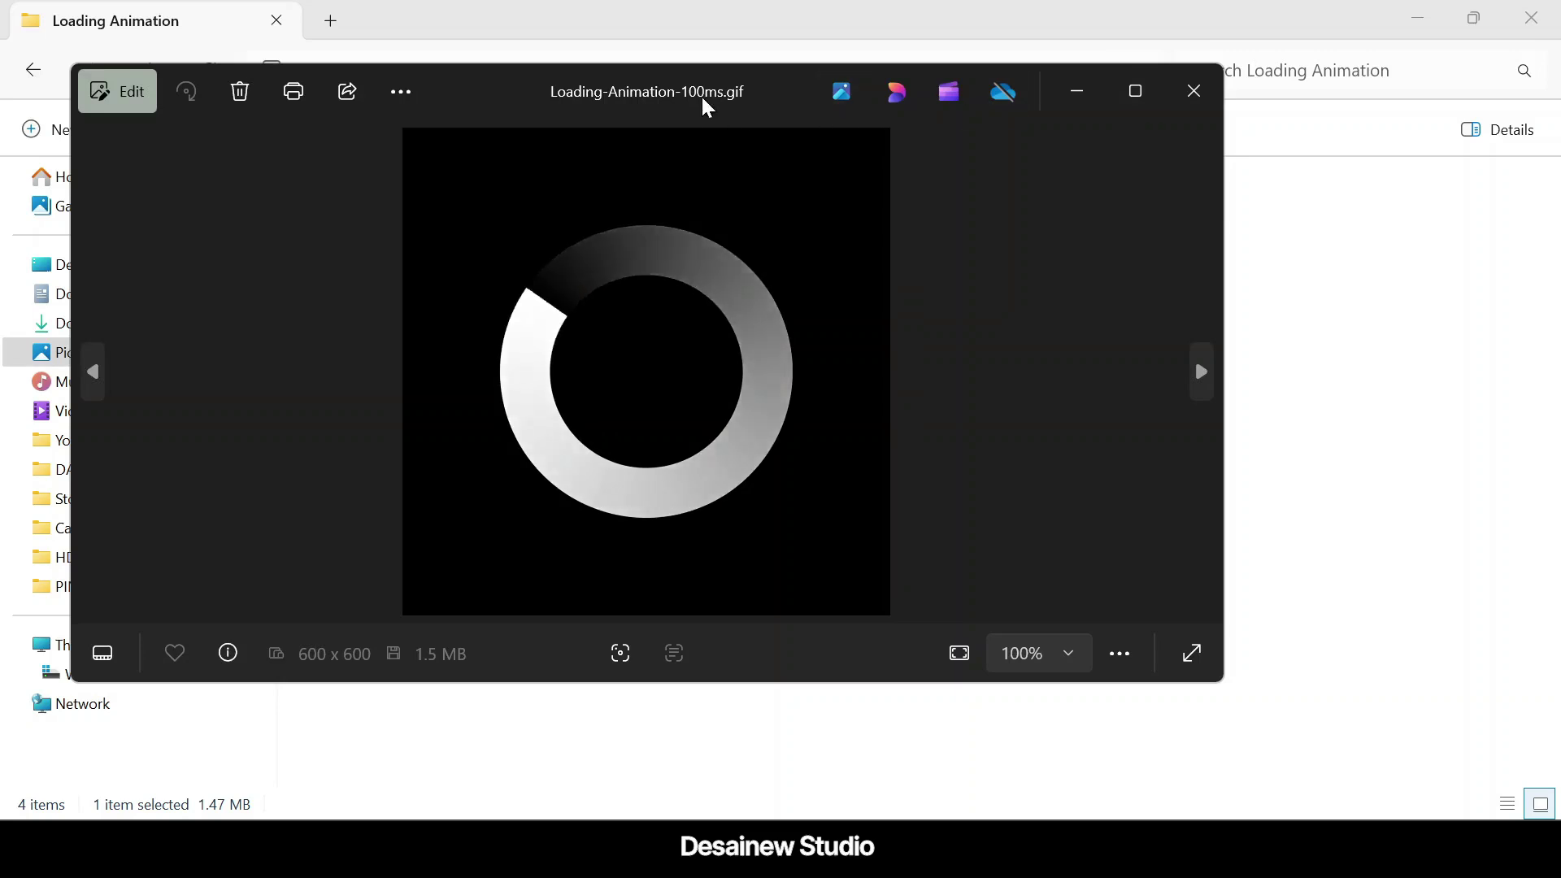
{"action": "left_click_drag", "start_coordinate": [706, 100], "coordinate": [869, 174]}
{"action": "left_click", "coordinate": [1298, 165]}
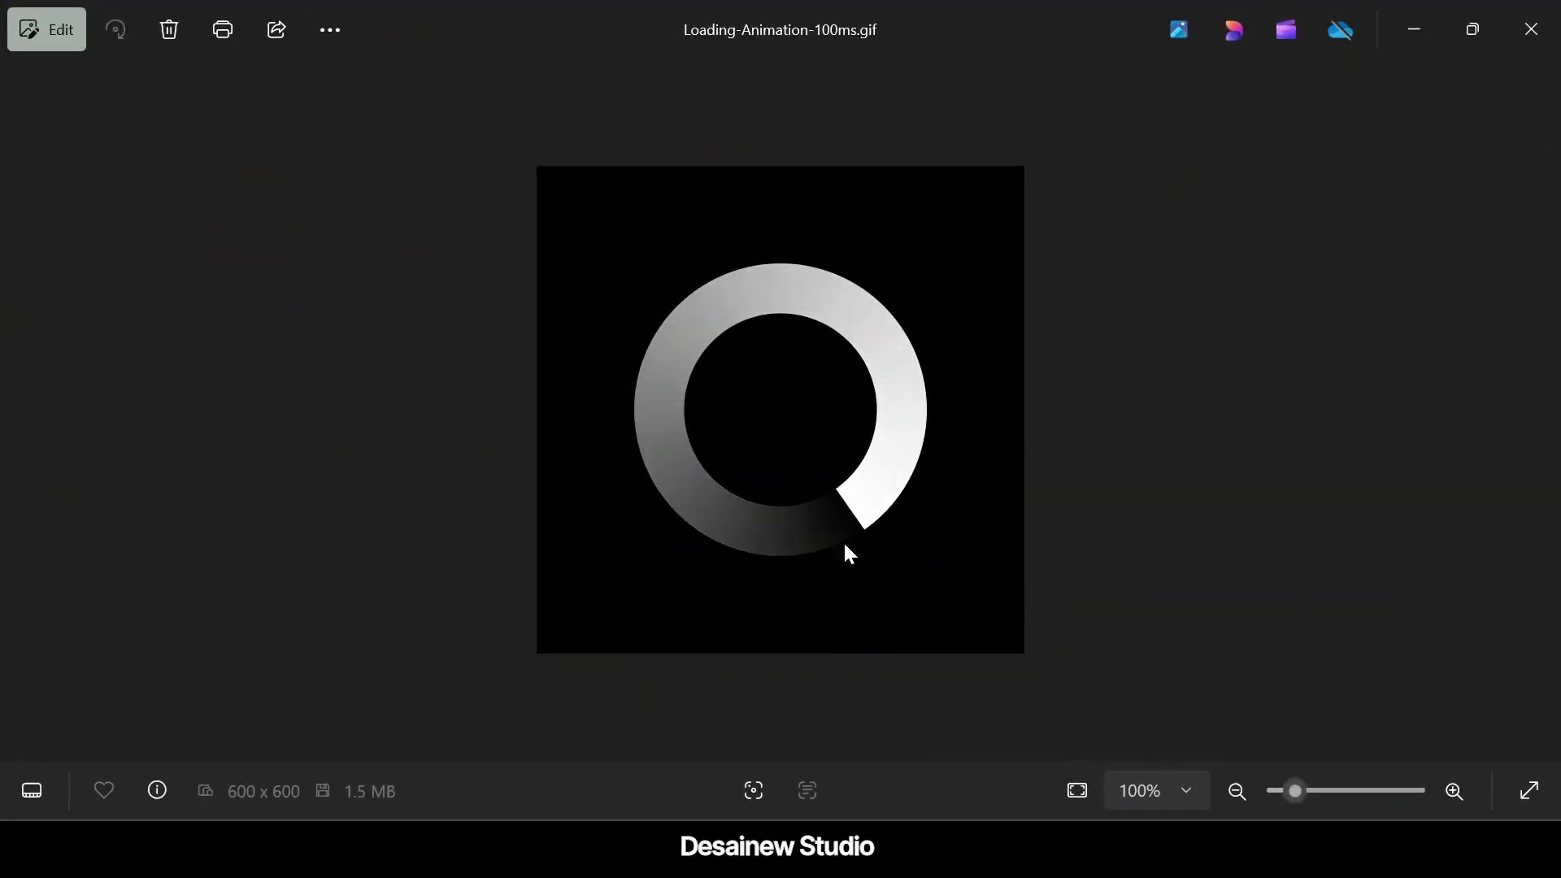
{"action": "left_click", "coordinate": [18, 412]}
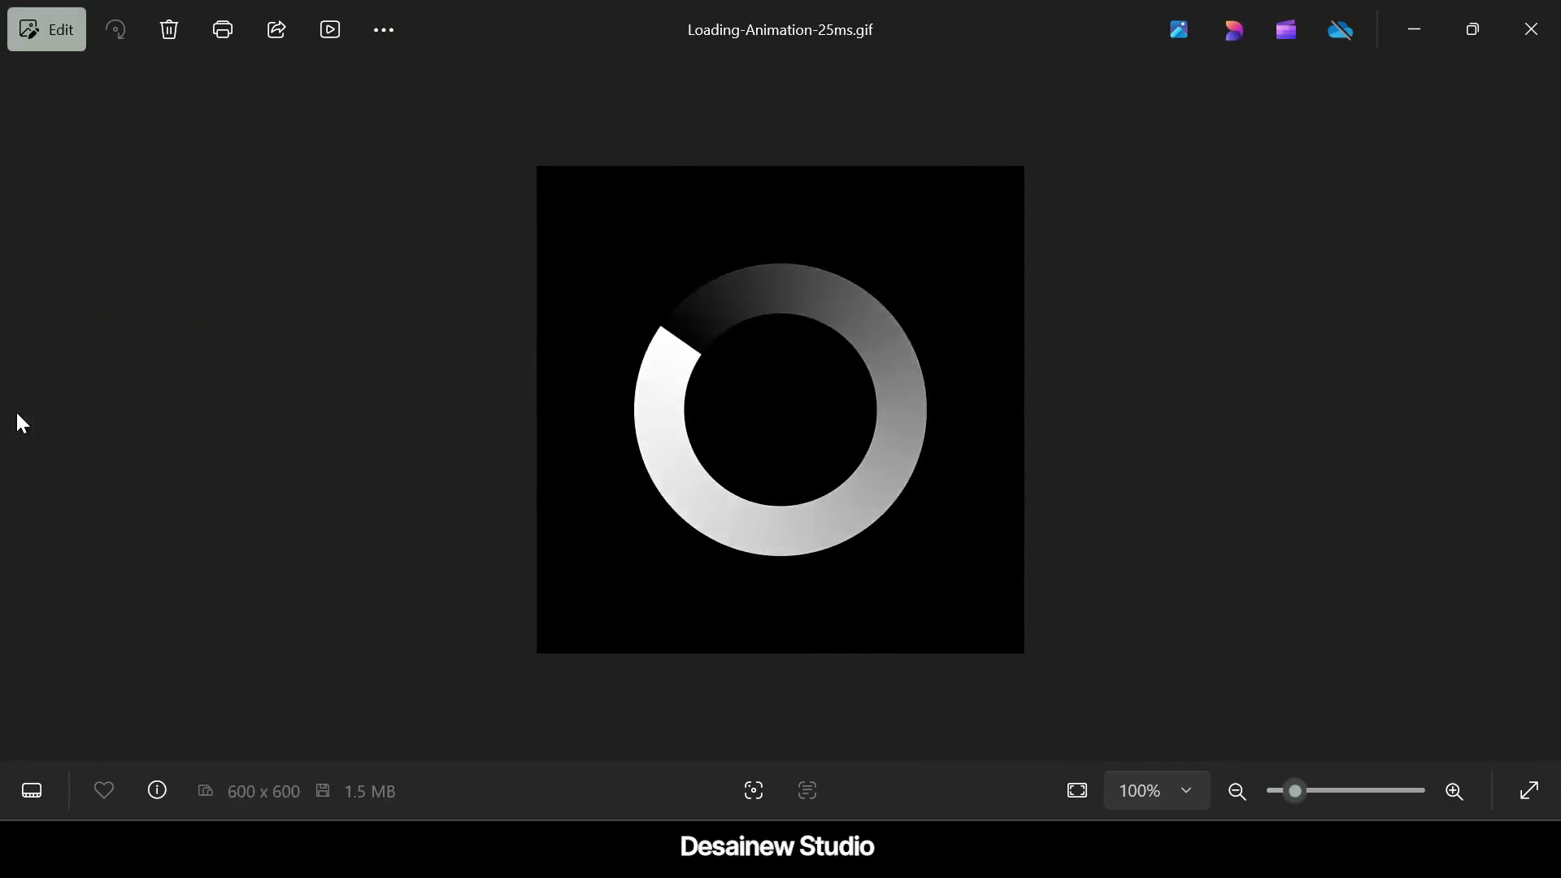